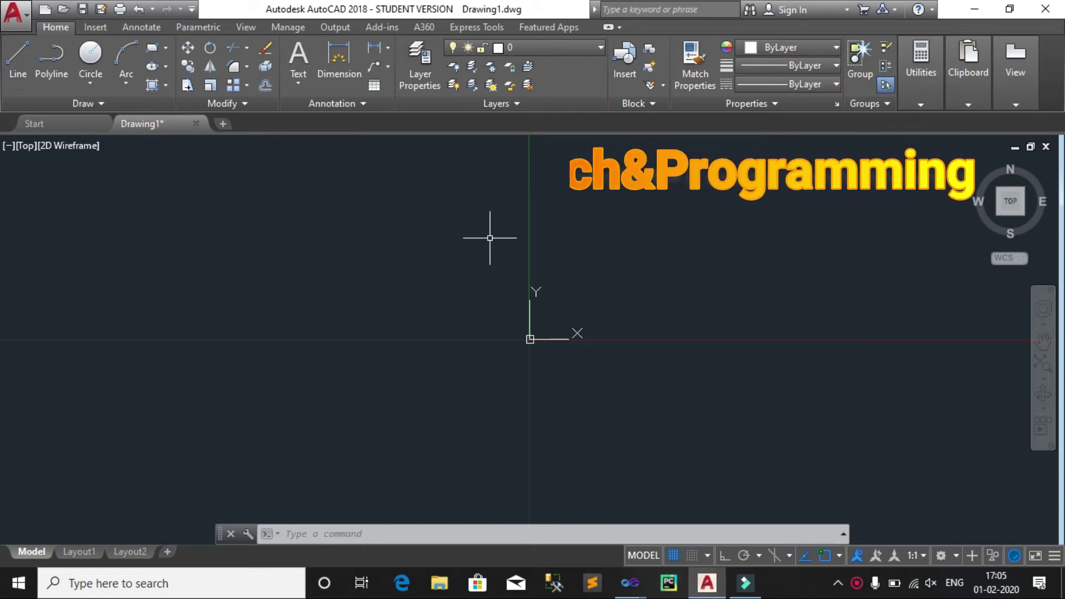
# Step: Set the Drafting Settings snap type to Isometric snap using DS
pyautogui.write('ds')
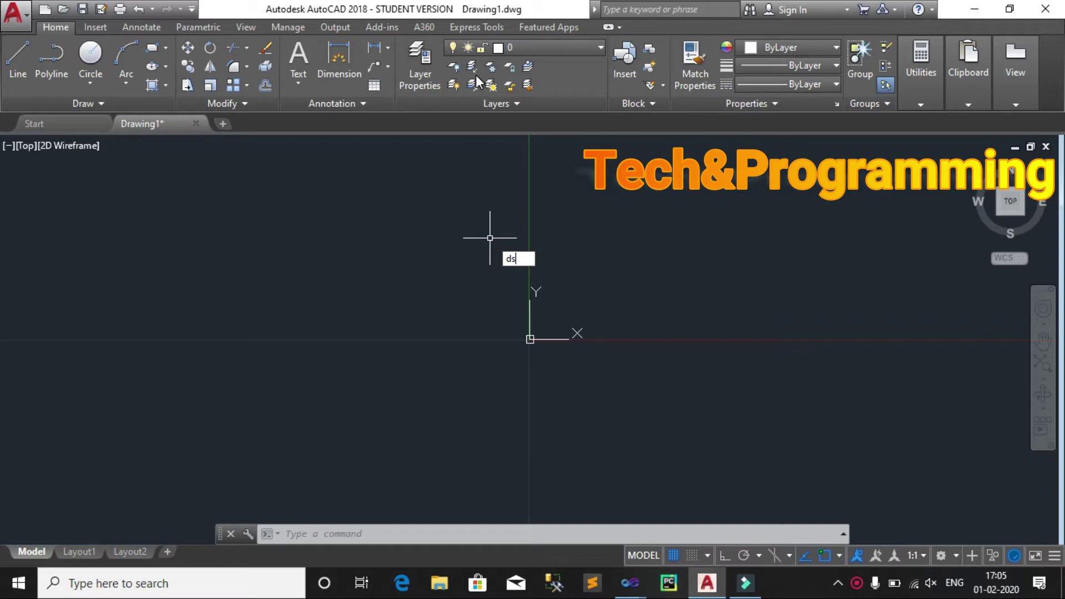
pyautogui.press('Return')
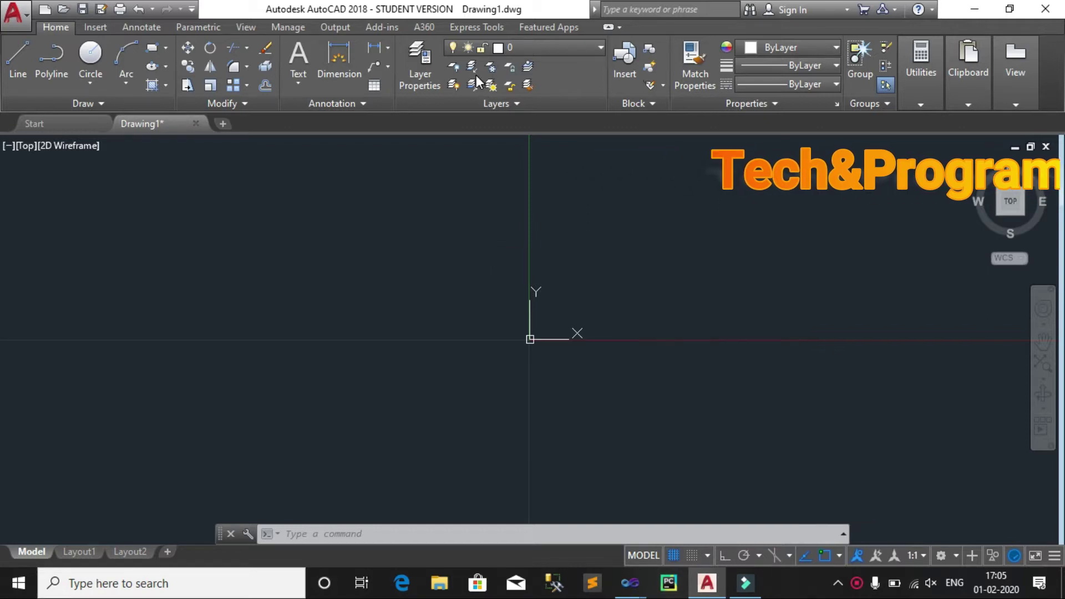
pyautogui.click(401, 143)
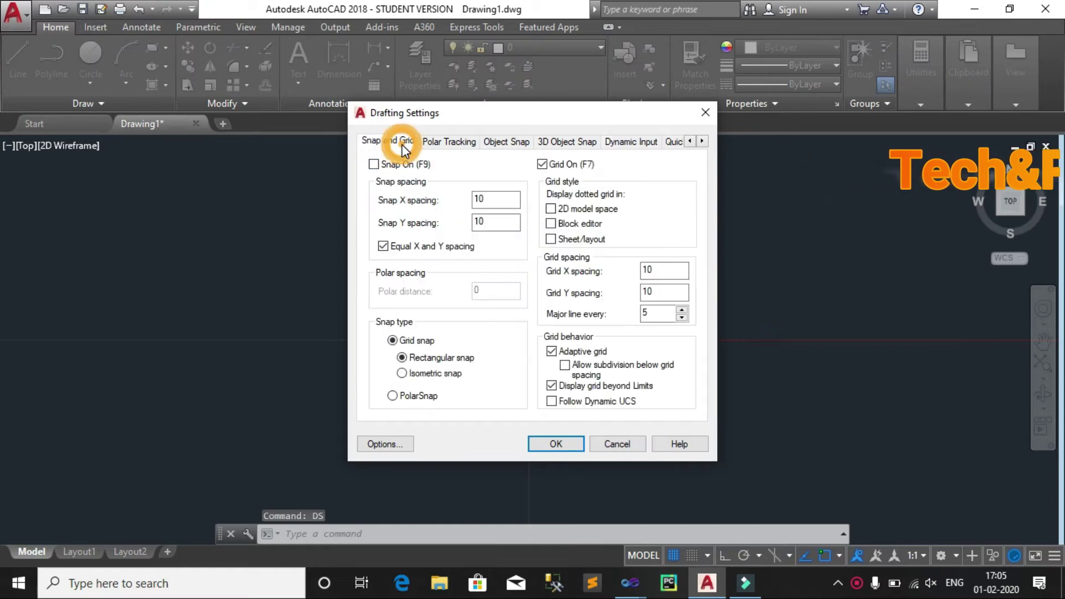
pyautogui.click(427, 373)
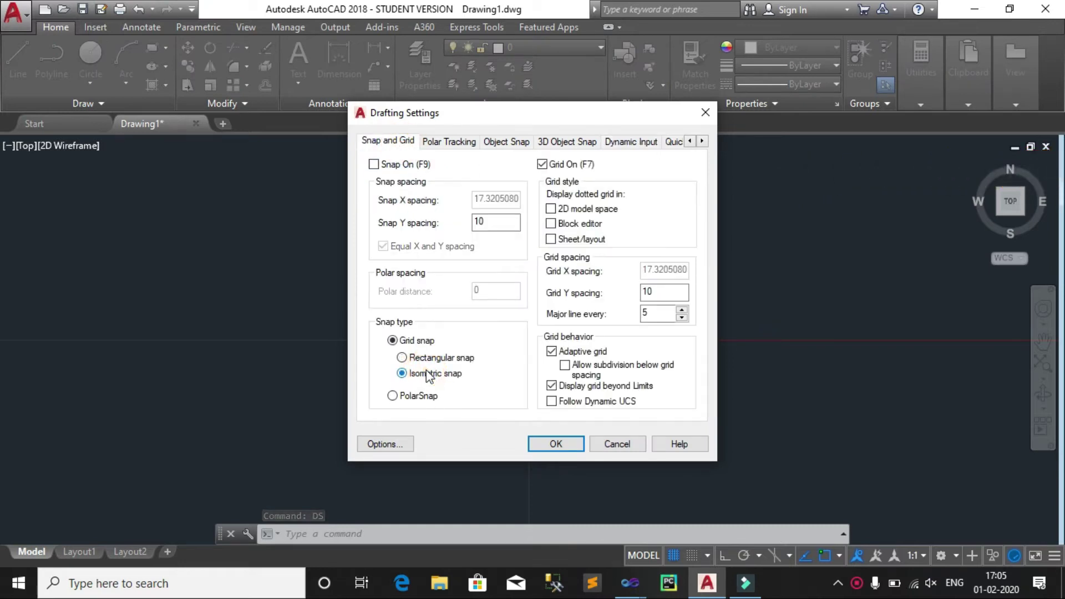
pyautogui.click(541, 446)
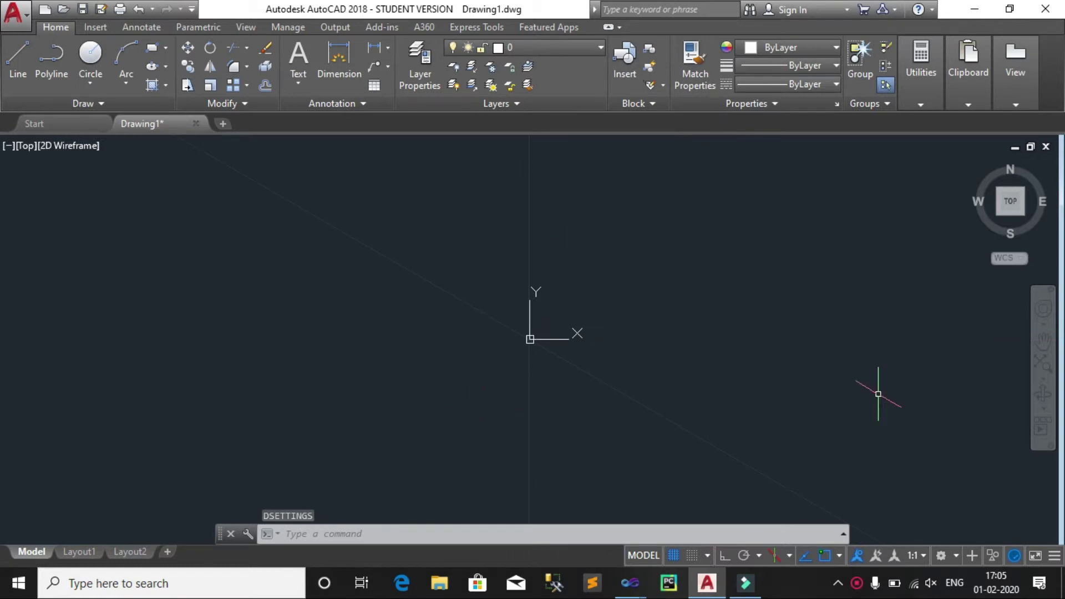
# Step: Turn on Ortho and start the outline with a 7-unit line
pyautogui.click(723, 558)
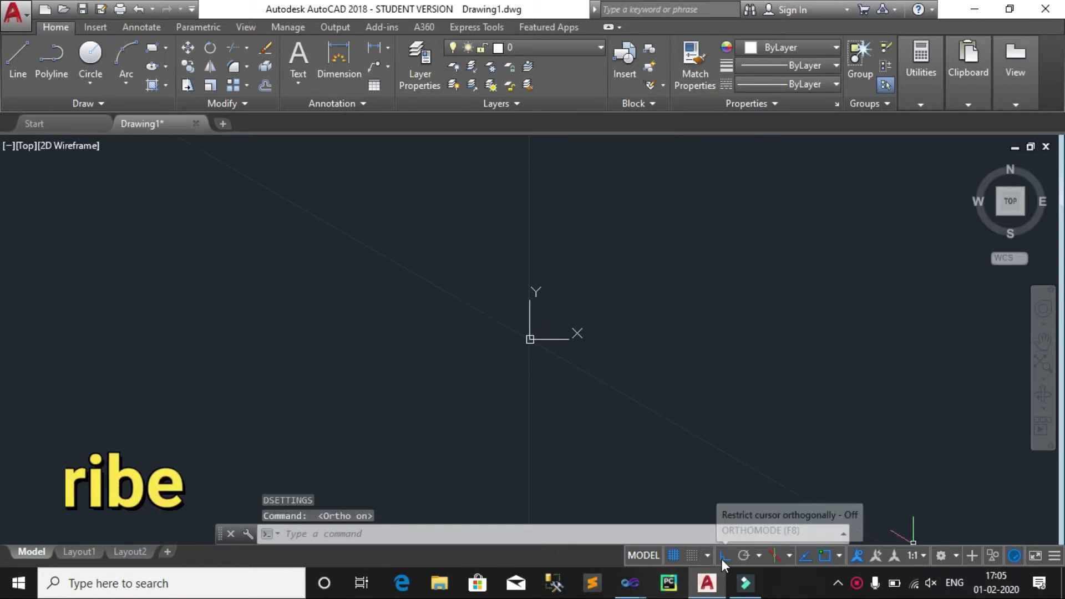
pyautogui.click(18, 61)
pyautogui.click(229, 276)
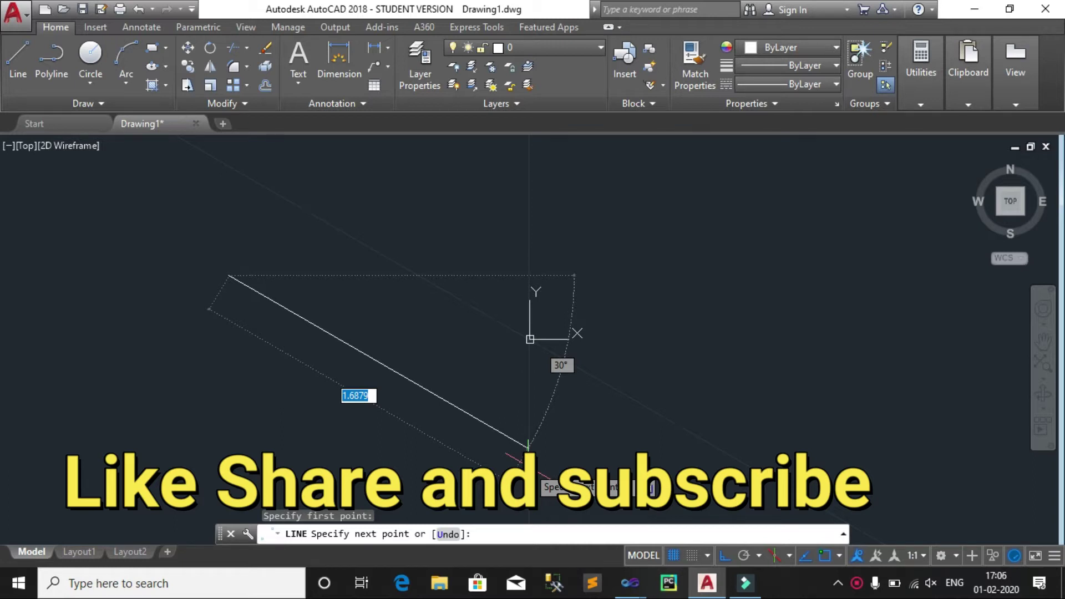
pyautogui.write('7')
pyautogui.press('Return')
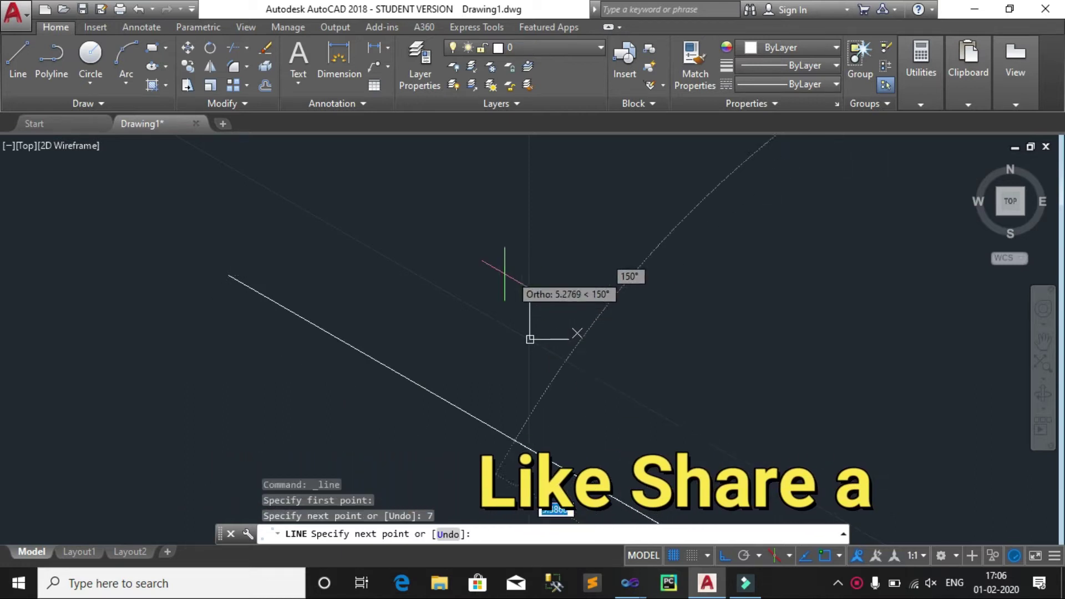
# Step: Re-enable Ortho and continue the outline with 6- and 50-unit segments
pyautogui.click(998, 202)
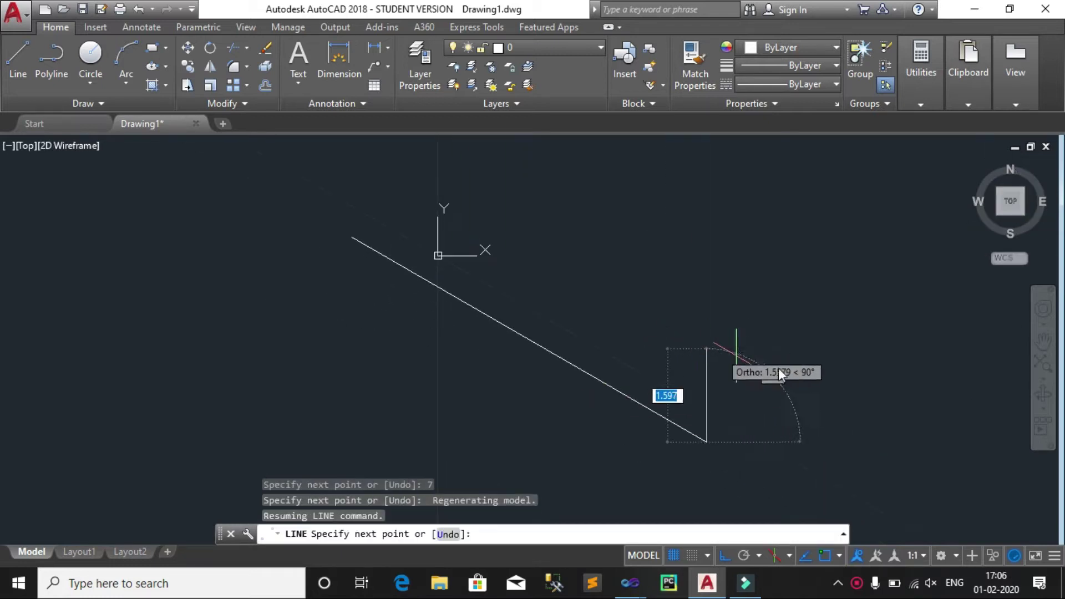
pyautogui.click(1012, 206)
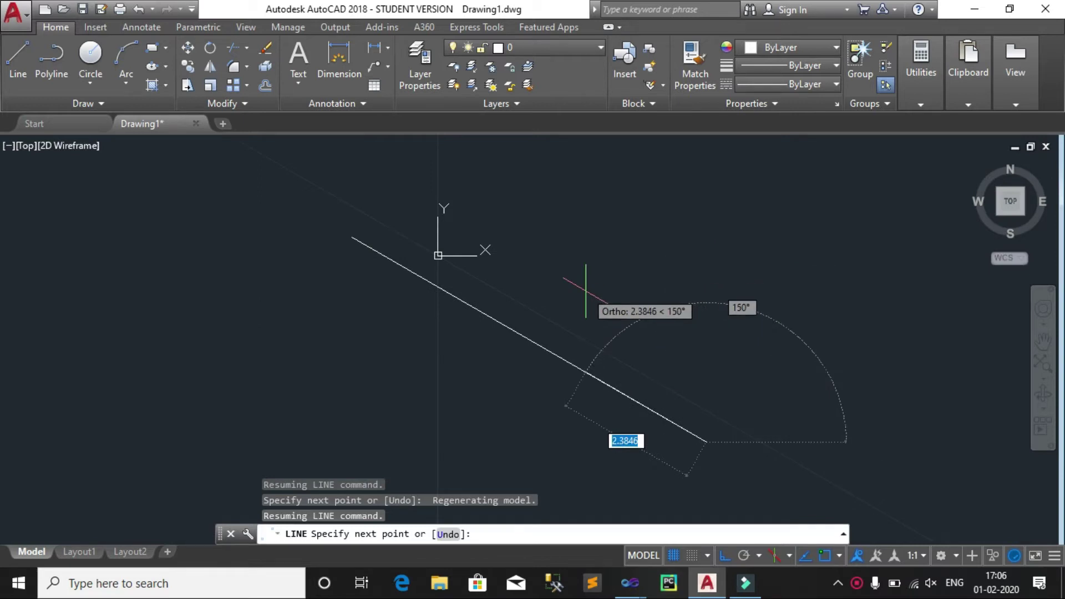
pyautogui.scroll(-5, 586, 291)
pyautogui.press('F10')
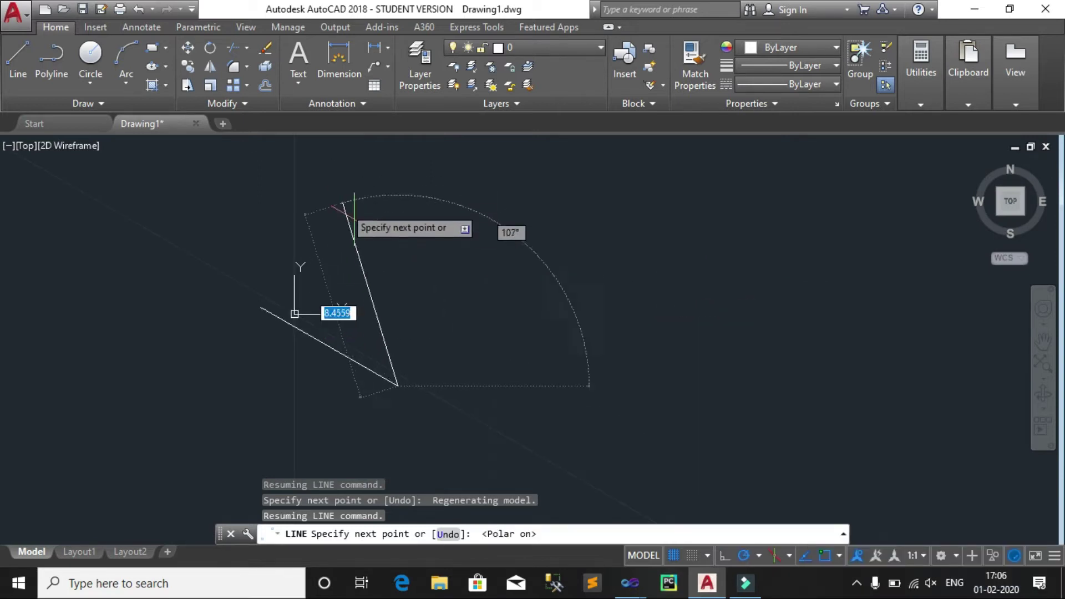
pyautogui.click(721, 554)
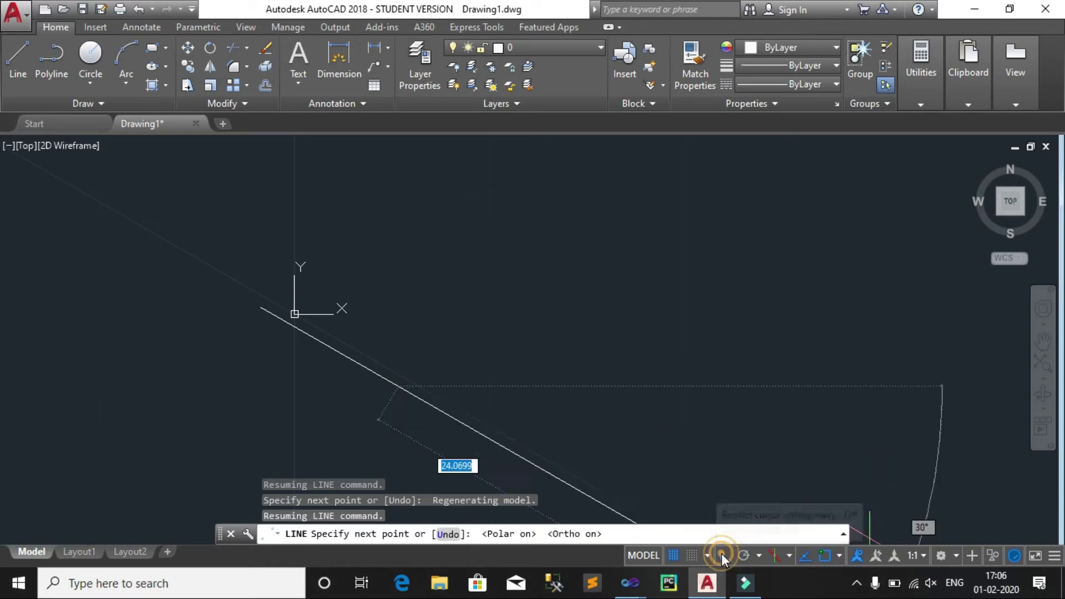
pyautogui.write('6')
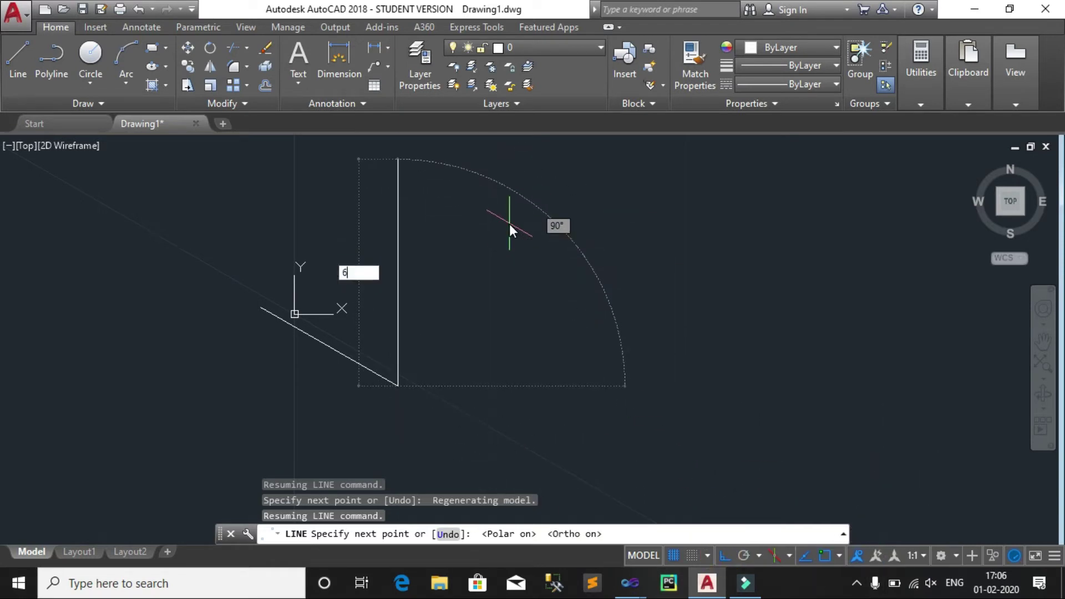
pyautogui.press('Return')
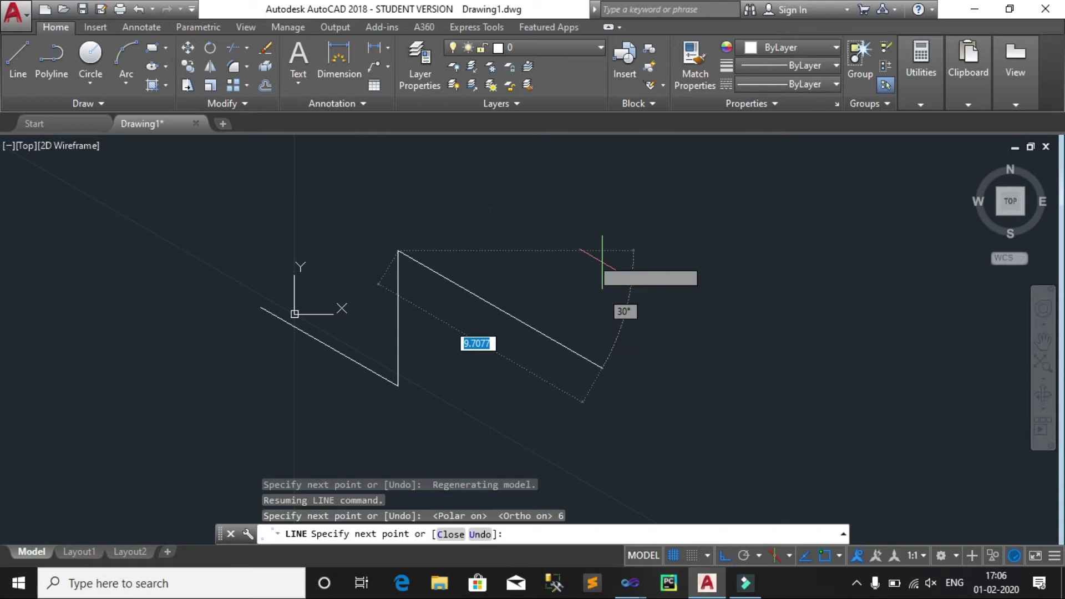
pyautogui.write('50')
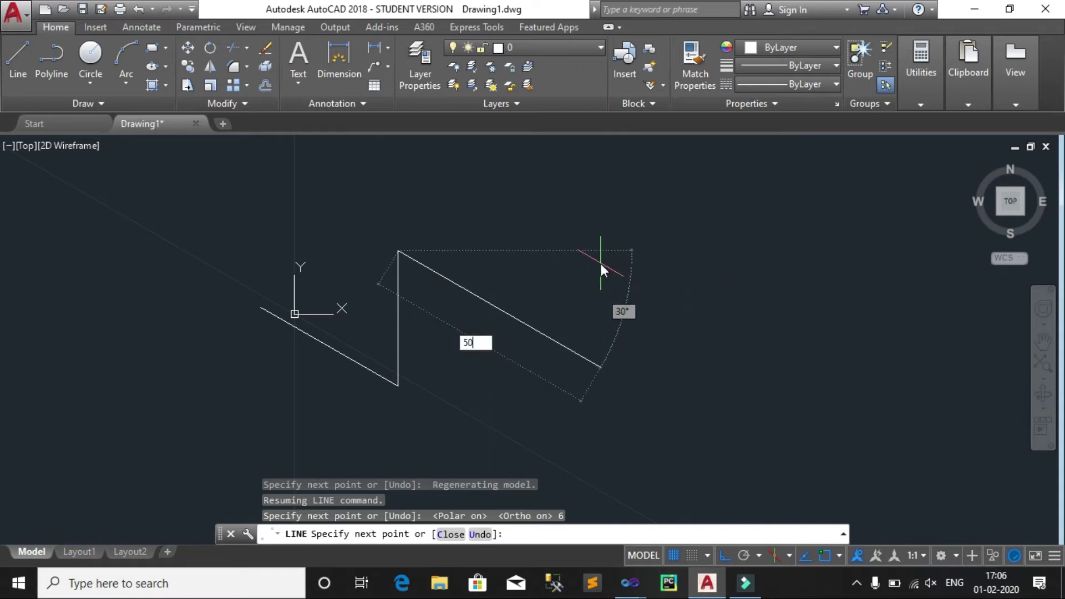
pyautogui.press('Return')
# Step: Finish the outline with 6, 7, 19 and 64-unit segments
pyautogui.scroll(-2, 530, 364)
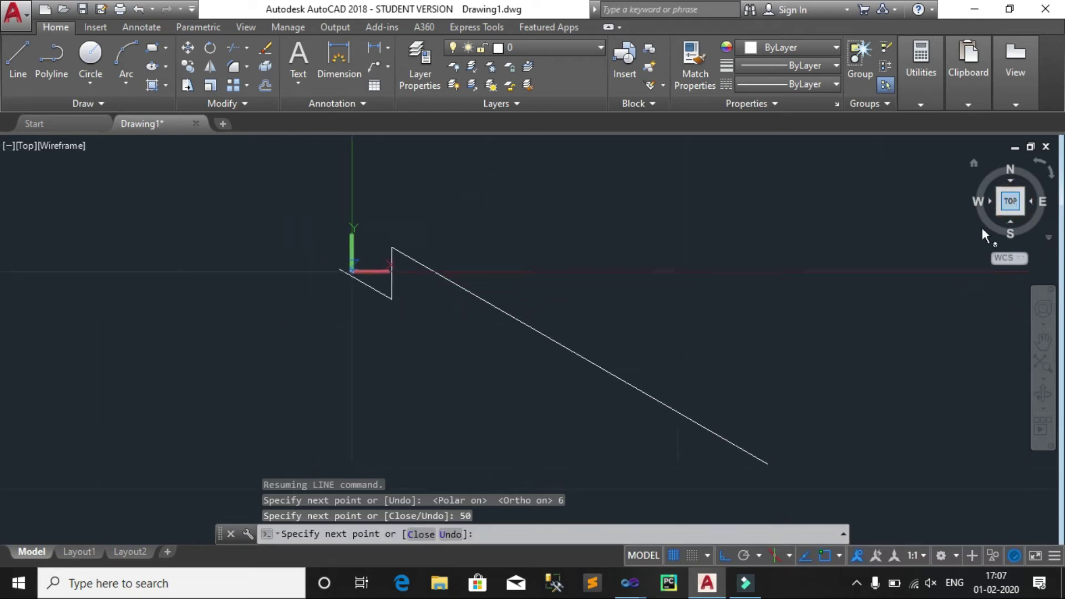
pyautogui.scroll(-4, 643, 378)
pyautogui.moveTo(644, 378); pyautogui.dragTo(436, 285, button='middle')
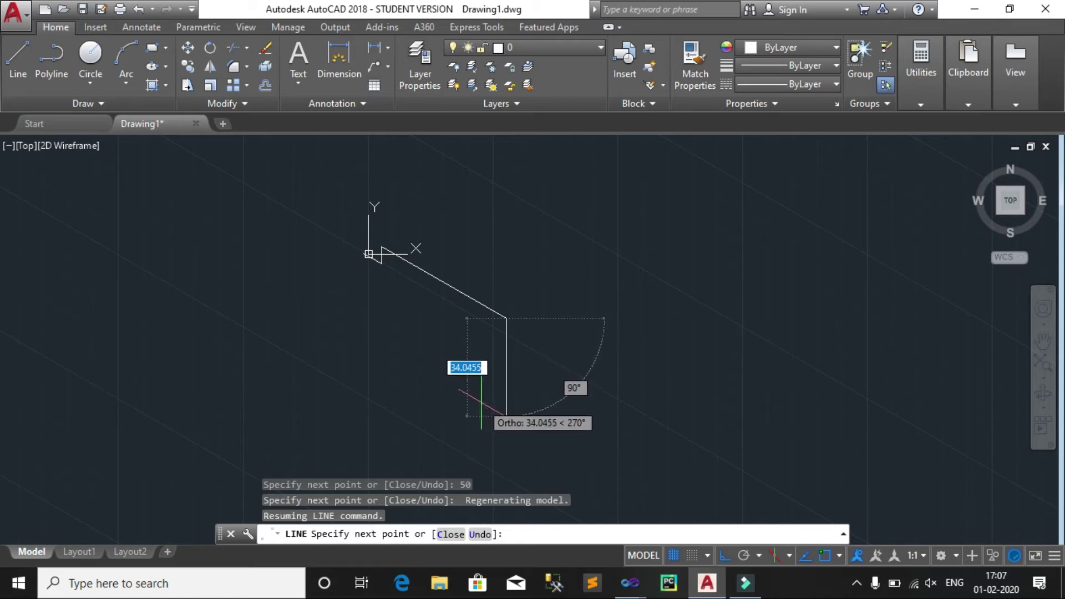
pyautogui.write('6')
pyautogui.press('Return')
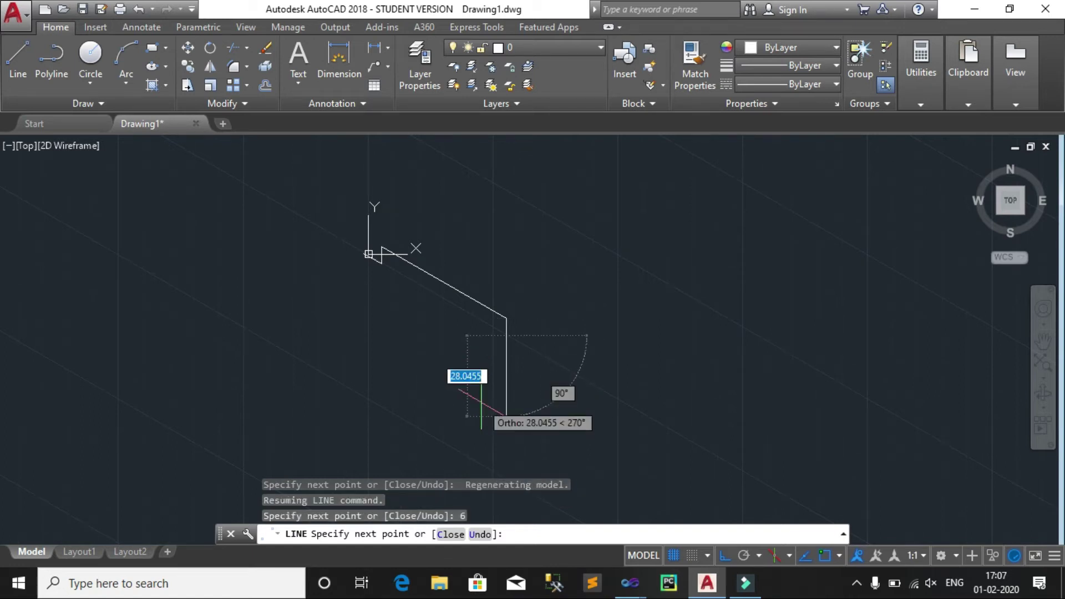
pyautogui.write('7')
pyautogui.press('Return')
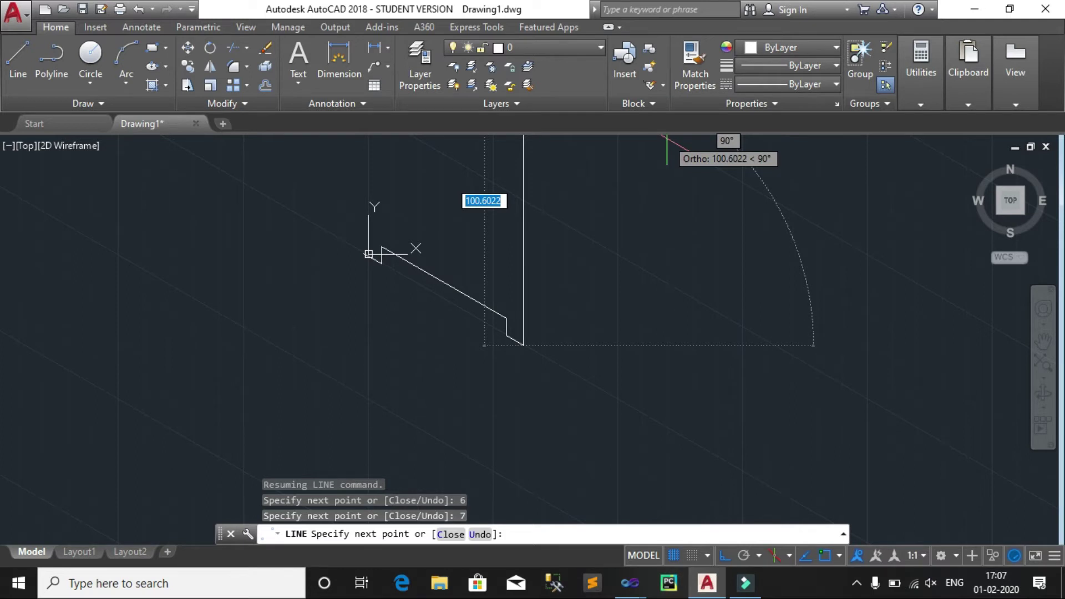
pyautogui.write('19')
pyautogui.press('Return')
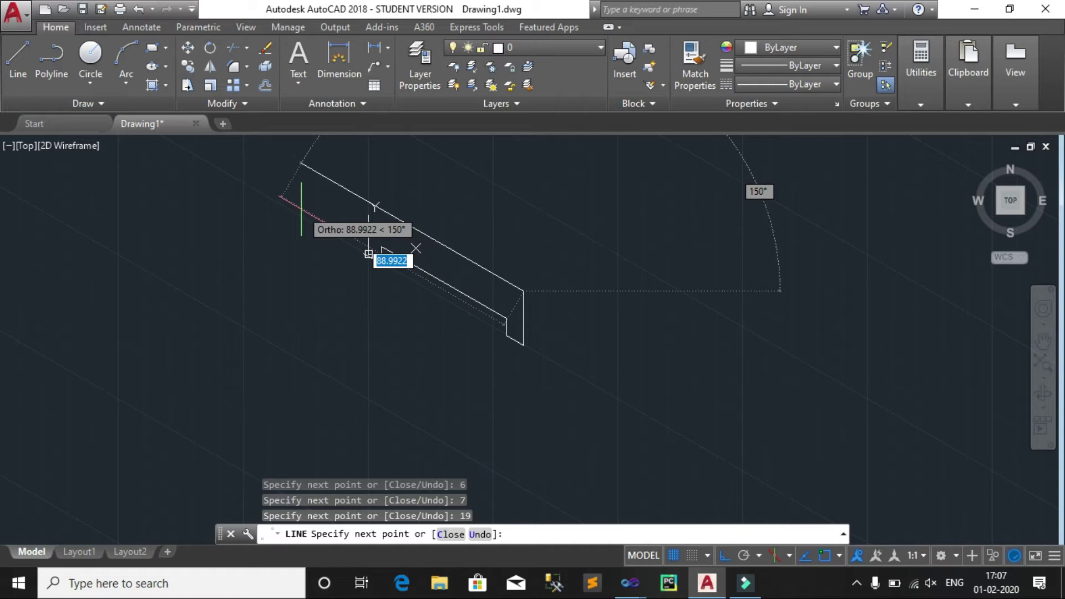
pyautogui.write('64')
pyautogui.press('Return')
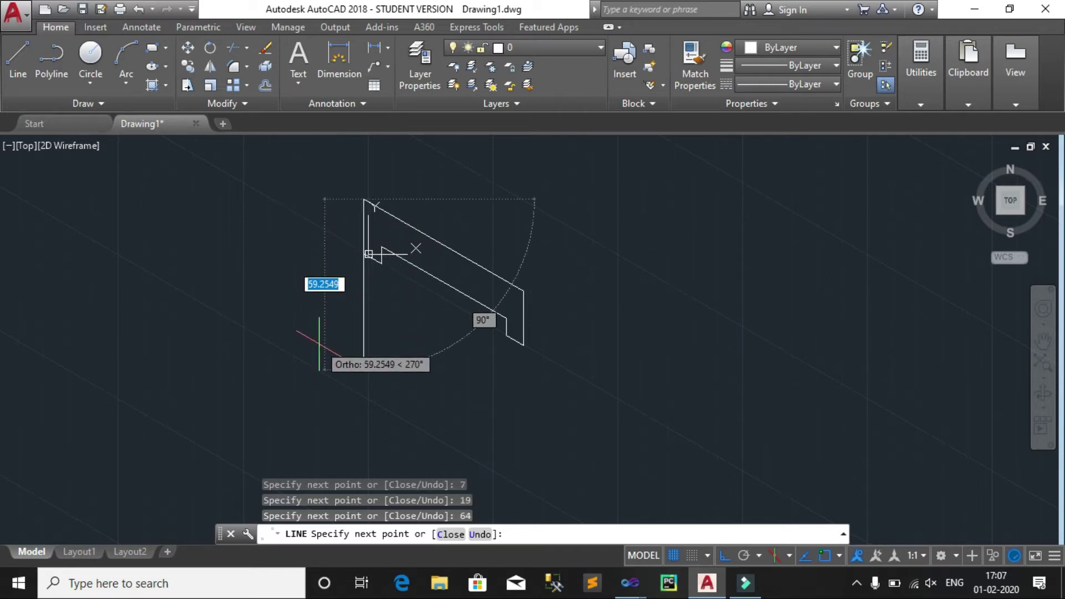
pyautogui.press('Return')
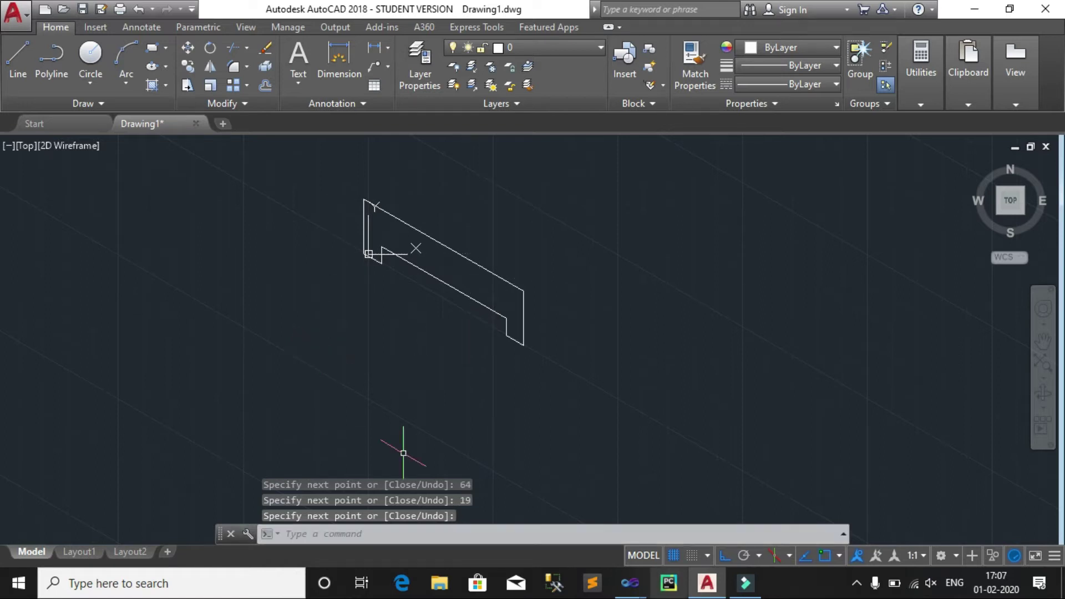
# Step: Draw a 100-unit receding edge from the outline's lower corner on Isoplane Top
pyautogui.scroll(2, 505, 269)
pyautogui.moveTo(477, 300); pyautogui.dragTo(338, 404, button='middle')
pyautogui.click(18, 59)
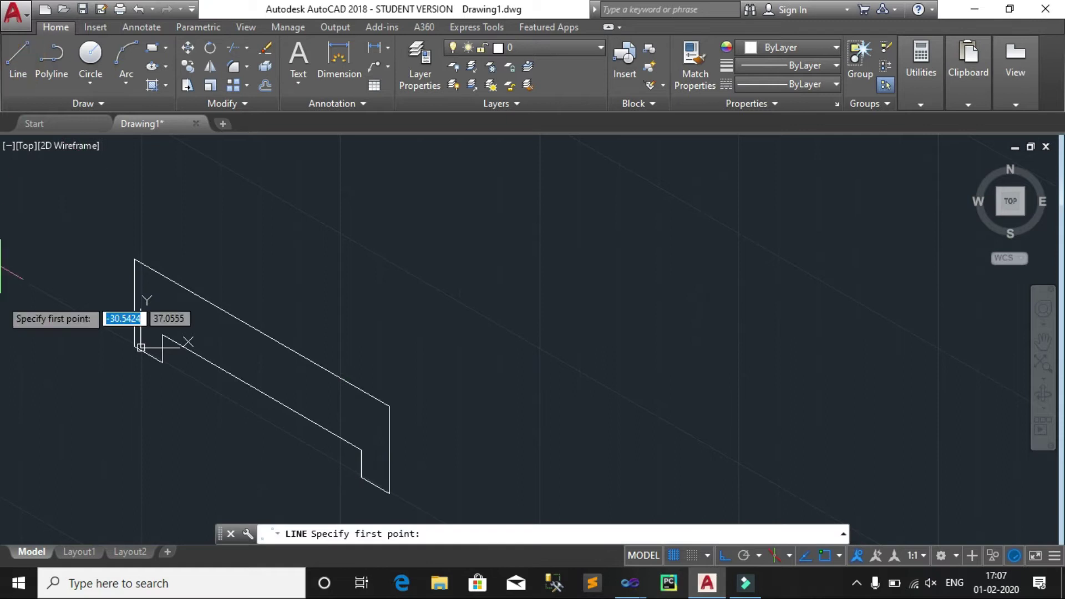
pyautogui.moveTo(477, 439); pyautogui.dragTo(444, 364, button='middle')
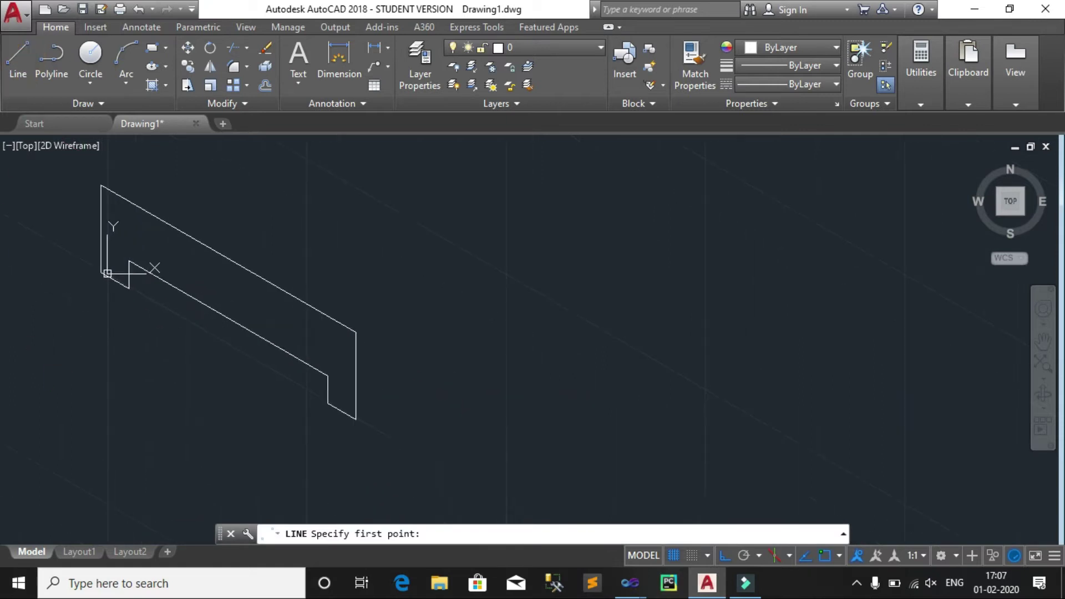
pyautogui.click(356, 420)
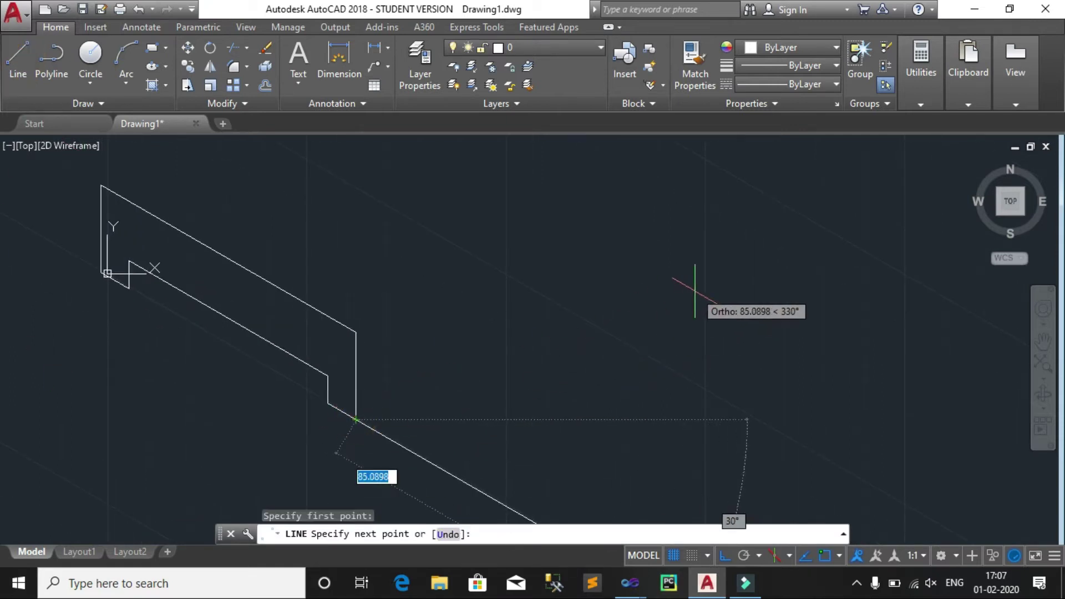
pyautogui.press('F5')
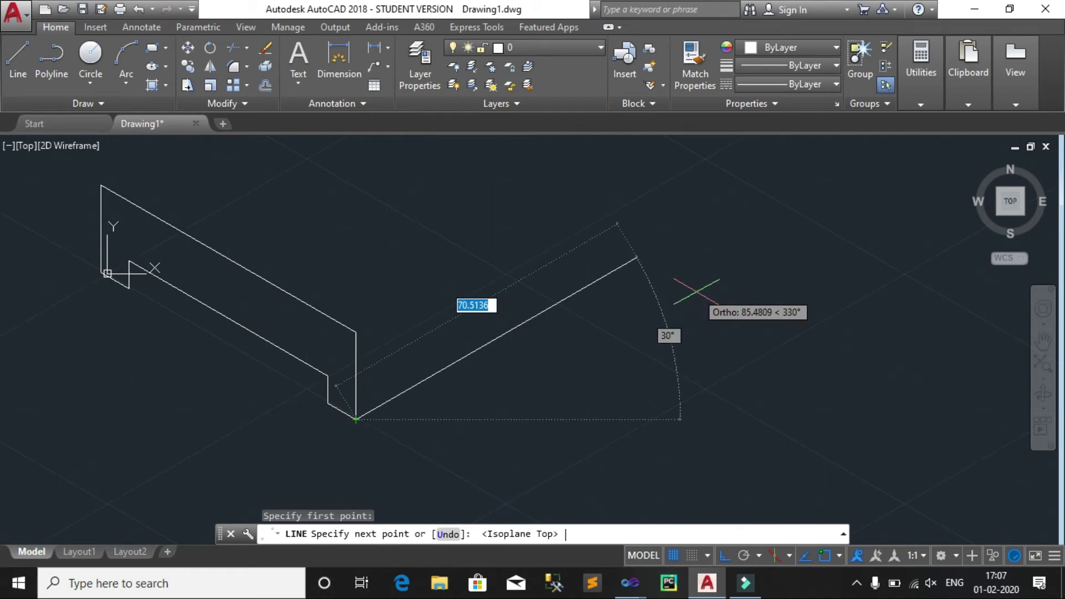
pyautogui.write('100')
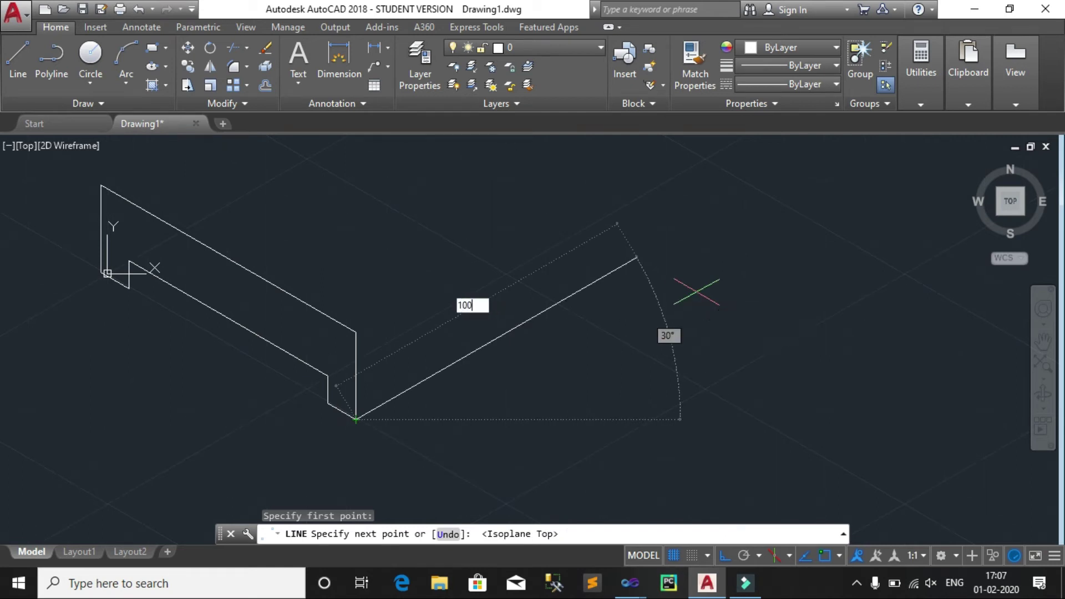
pyautogui.press('Return')
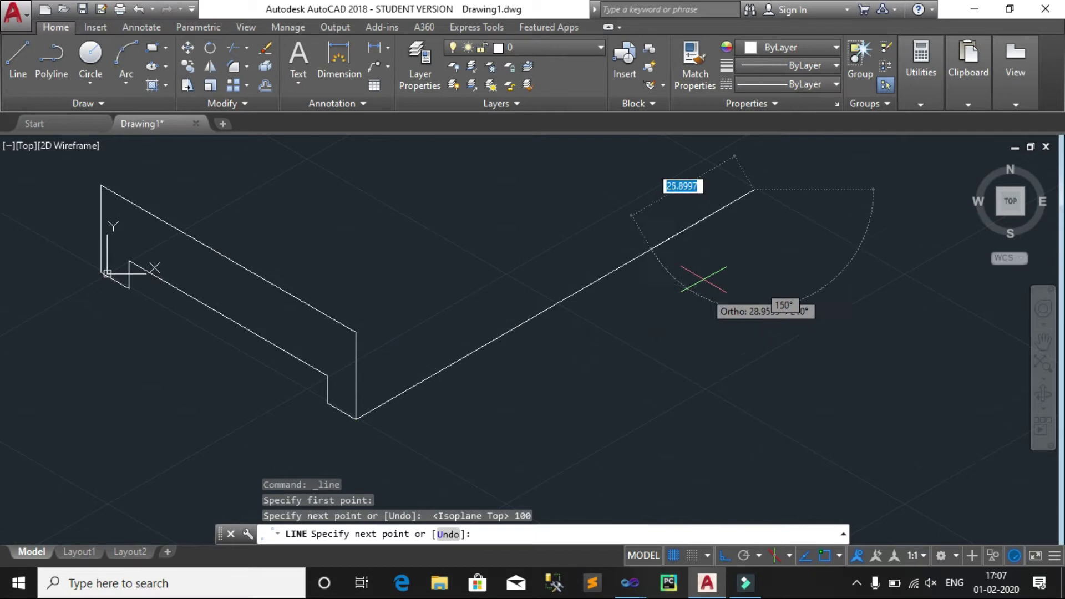
# Step: On Isoplane Right, add a 19-unit vertical edge and another 100-unit edge
pyautogui.scroll(-2, 694, 236)
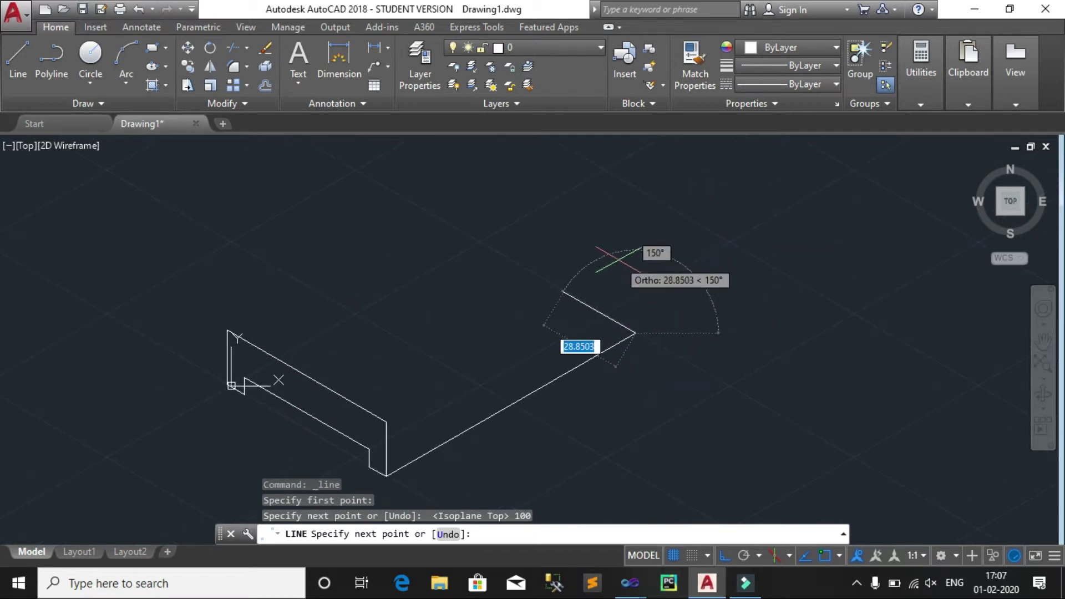
pyautogui.press('F5')
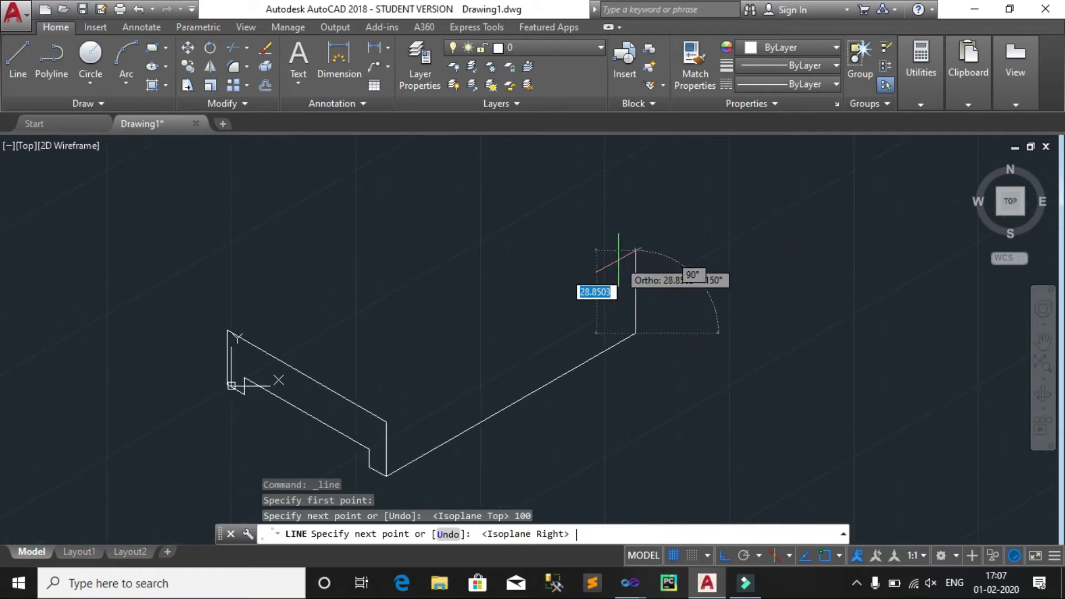
pyautogui.write('19')
pyautogui.press('Return')
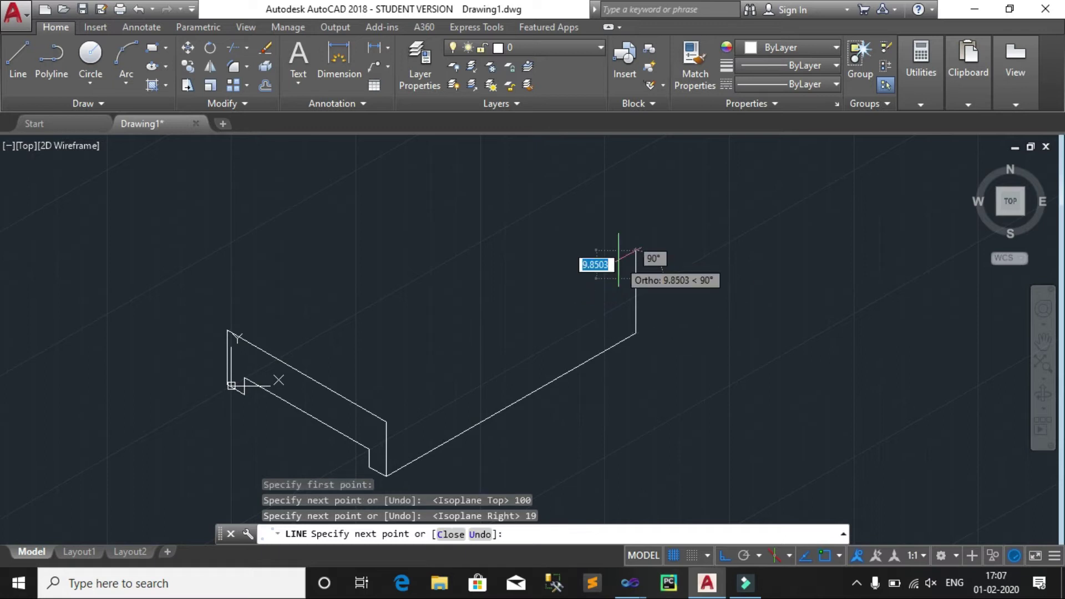
pyautogui.write('100')
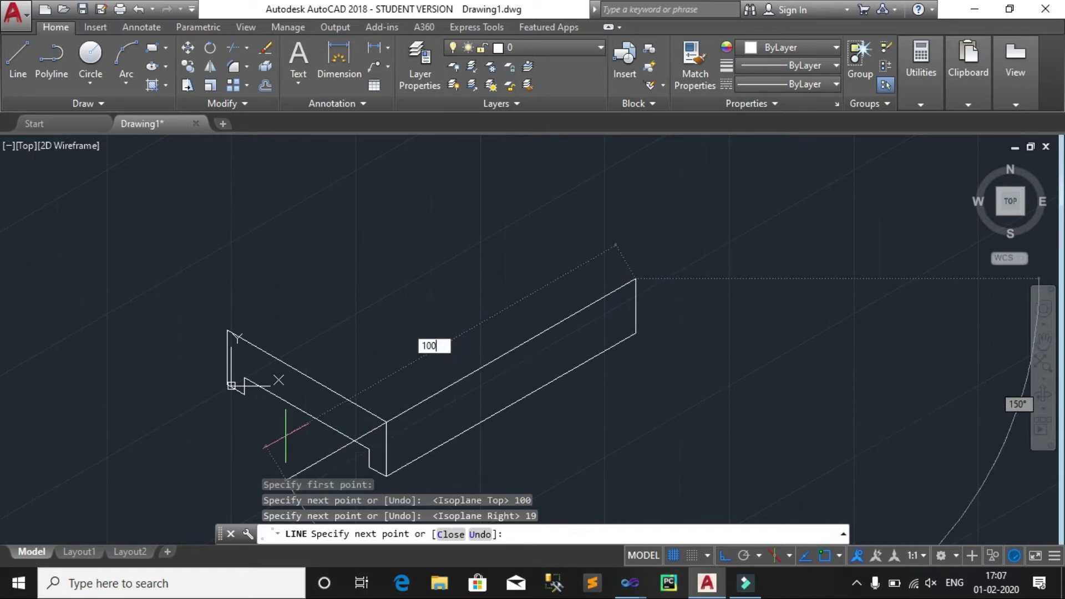
pyautogui.press('Return')
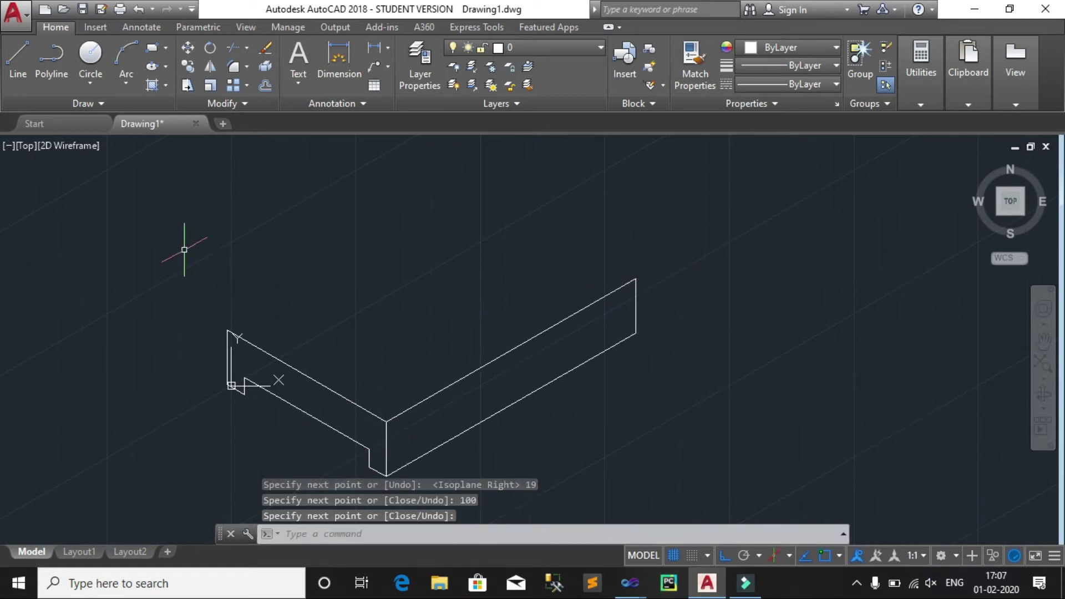
# Step: Draw 100- and 64-unit edges from the top-left corner to close the top face
pyautogui.click(17, 62)
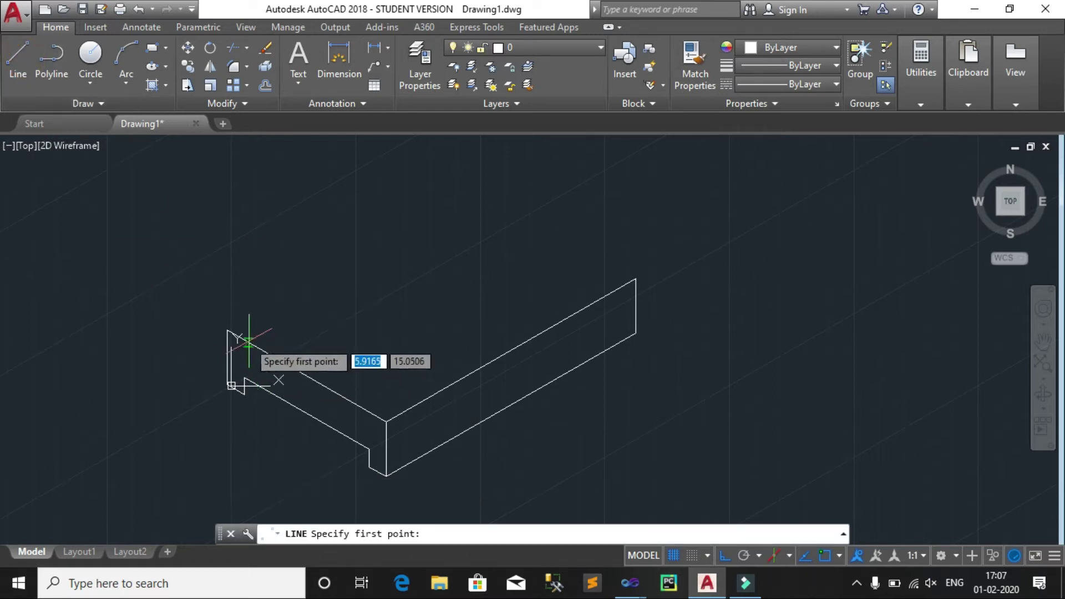
pyautogui.click(227, 329)
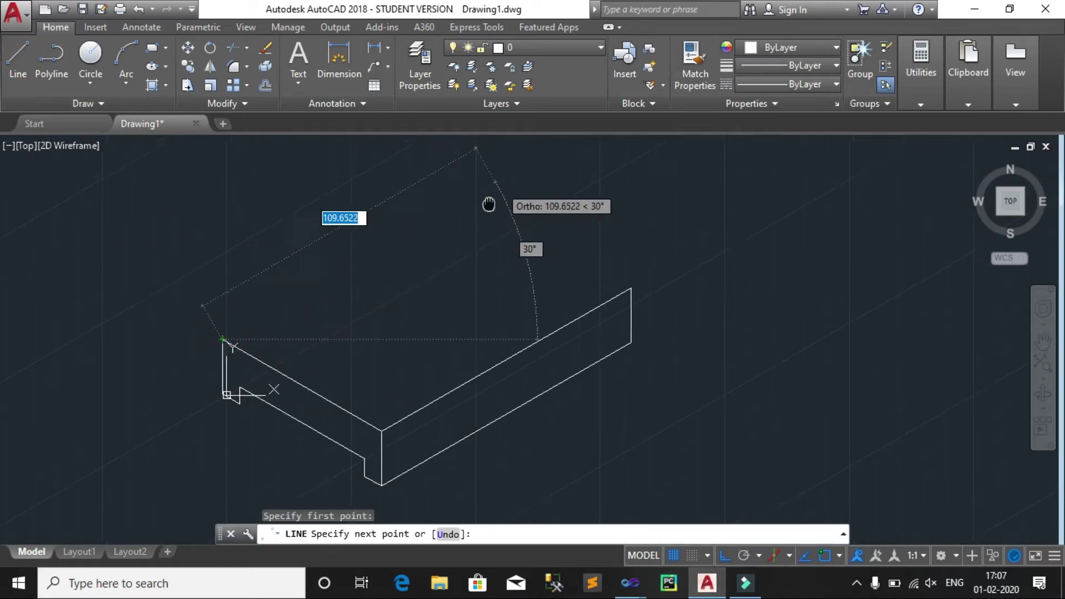
pyautogui.scroll(2, 478, 205)
pyautogui.write('100')
pyautogui.press('Return')
pyautogui.press('F8')
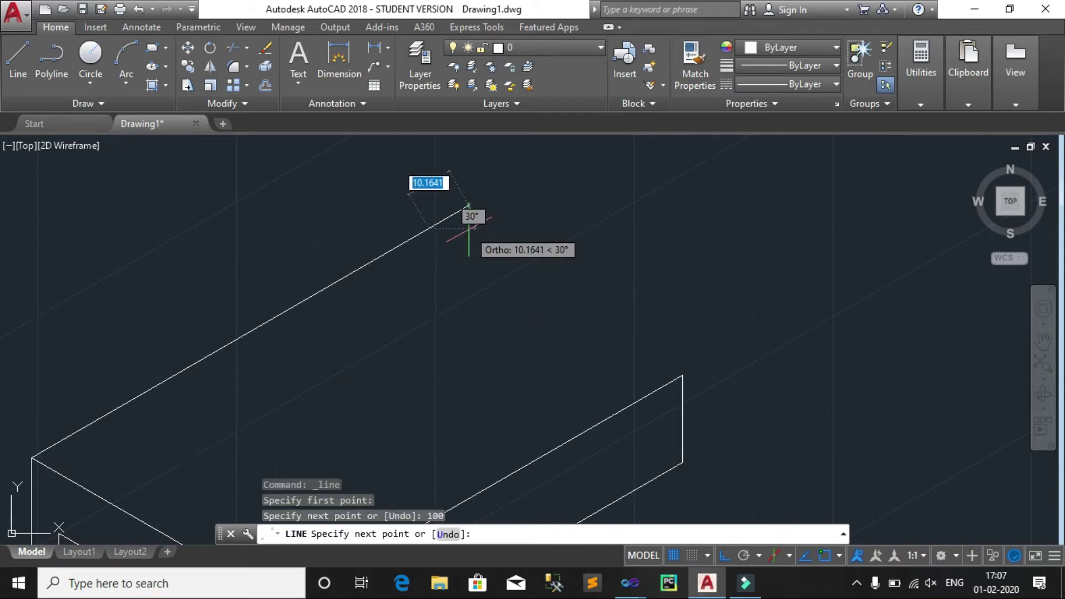
pyautogui.press('F5')
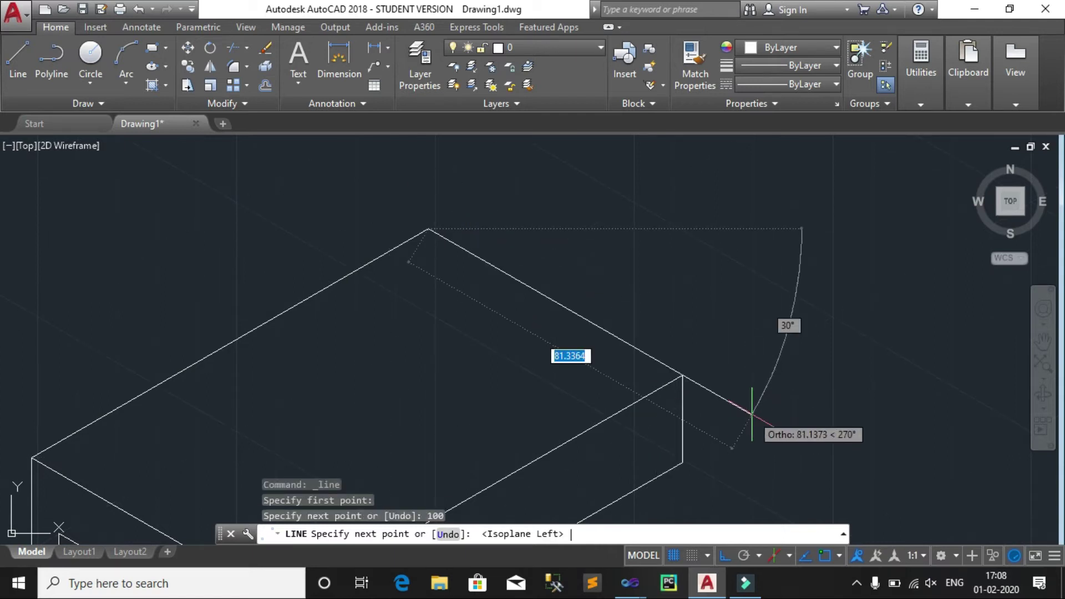
pyautogui.write('64')
pyautogui.press('Return')
# Step: Move the UCS origin off the block to the upper left
pyautogui.scroll(-3, 751, 414)
pyautogui.scroll(-2, 749, 404)
pyautogui.moveTo(692, 423); pyautogui.dragTo(714, 304, button='middle')
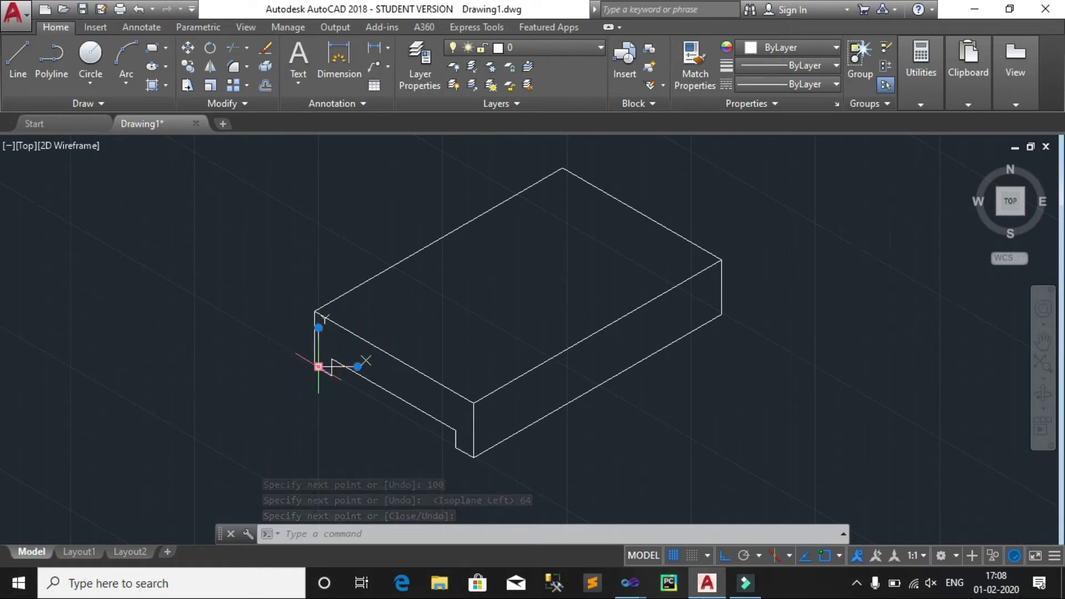
pyautogui.click(318, 367)
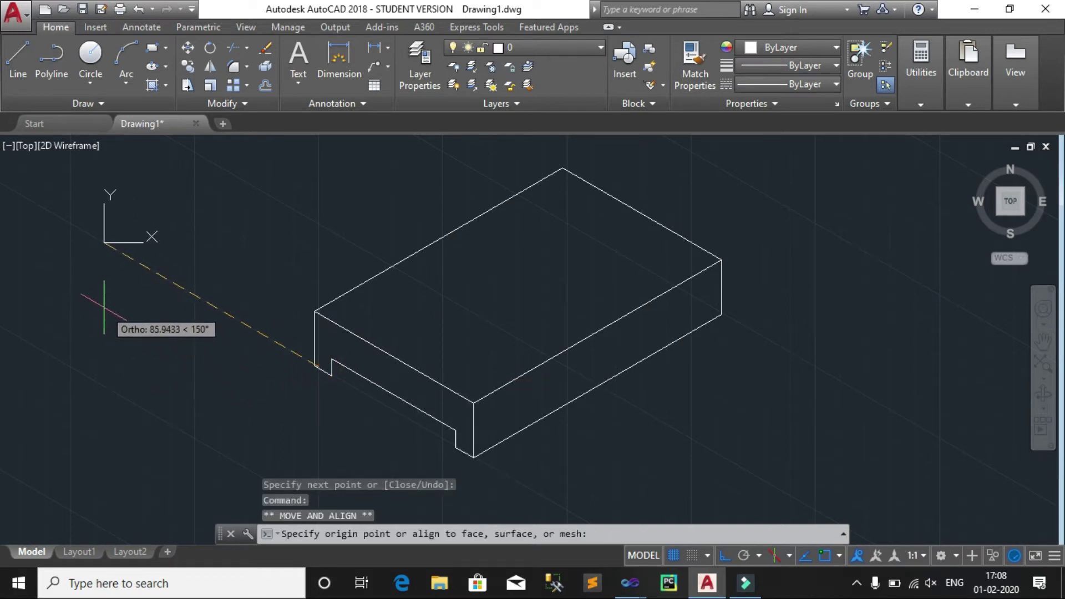
pyautogui.click(83, 258)
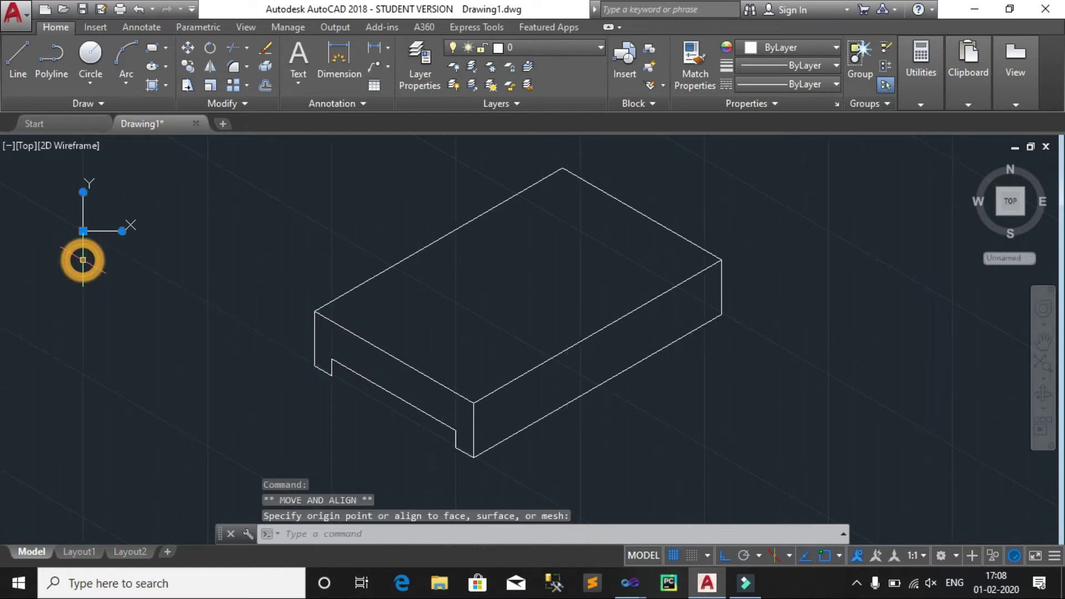
# Step: Draw the raised block's side with 25, 38 and 25-unit isometric edges
pyautogui.press('Escape')
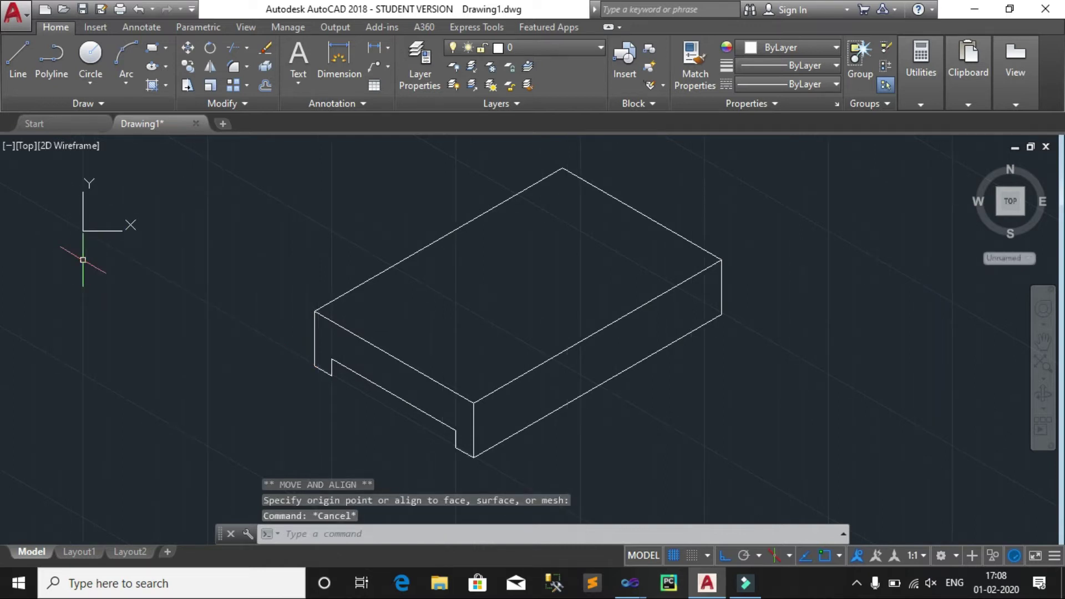
pyautogui.press('F10')
pyautogui.press('F10')
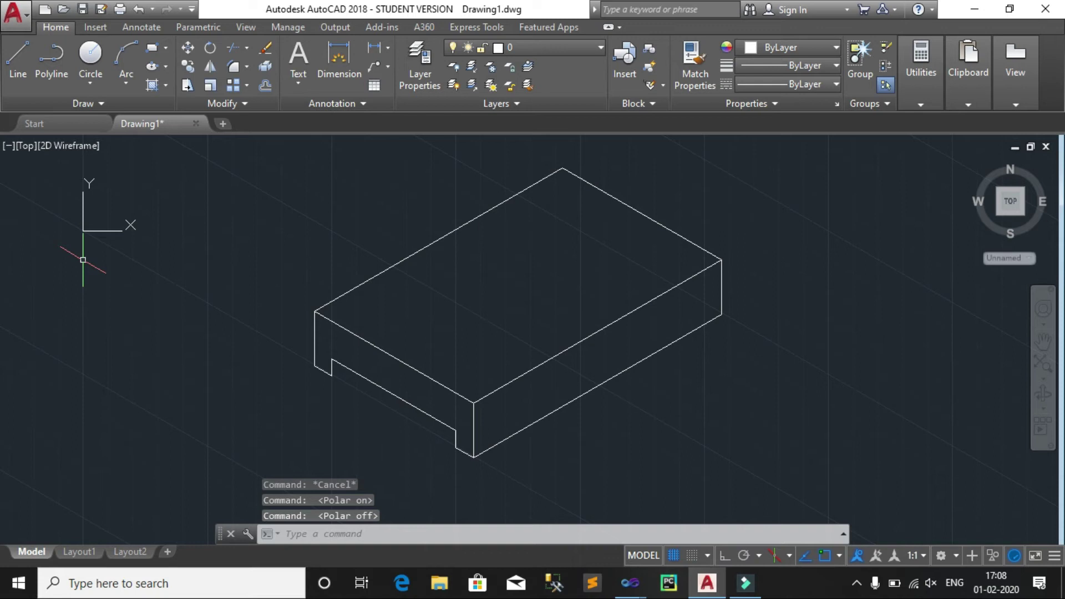
pyautogui.moveTo(571, 310); pyautogui.dragTo(418, 380, button='middle')
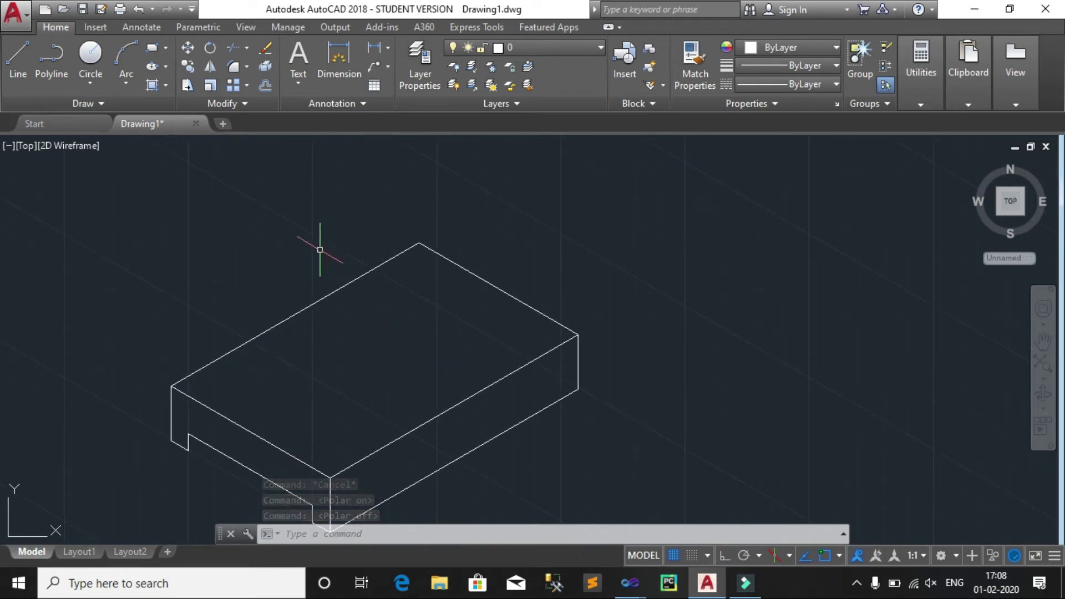
pyautogui.click(18, 58)
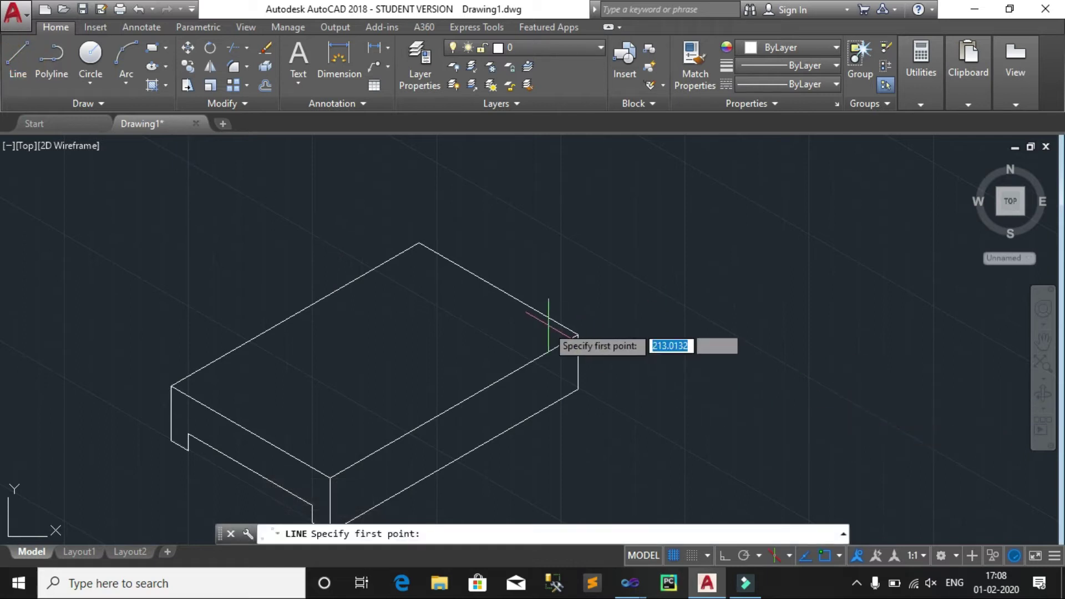
pyautogui.click(578, 334)
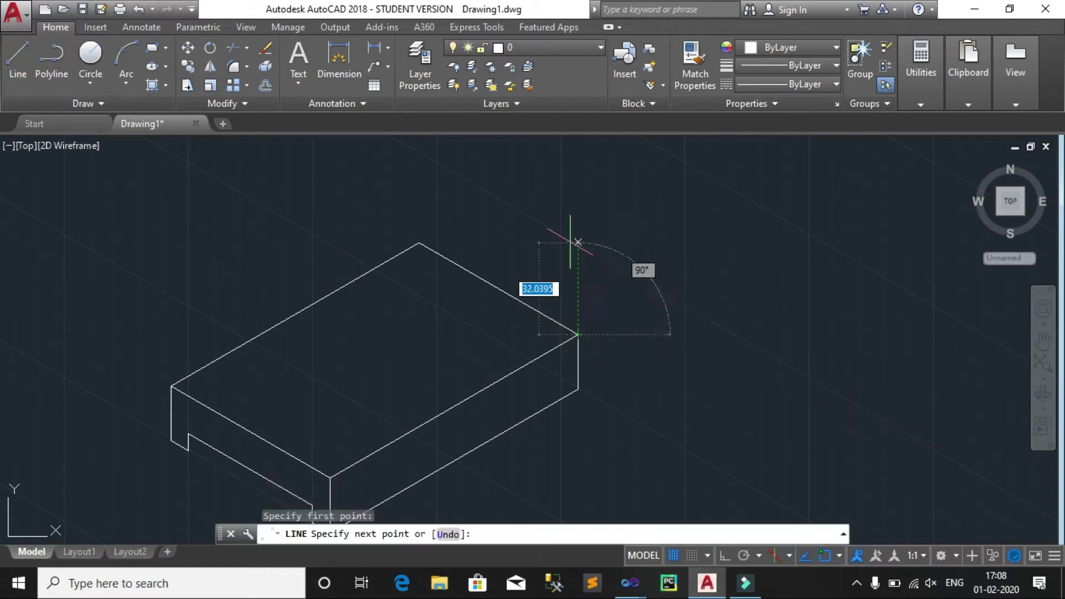
pyautogui.write('25')
pyautogui.press('Return')
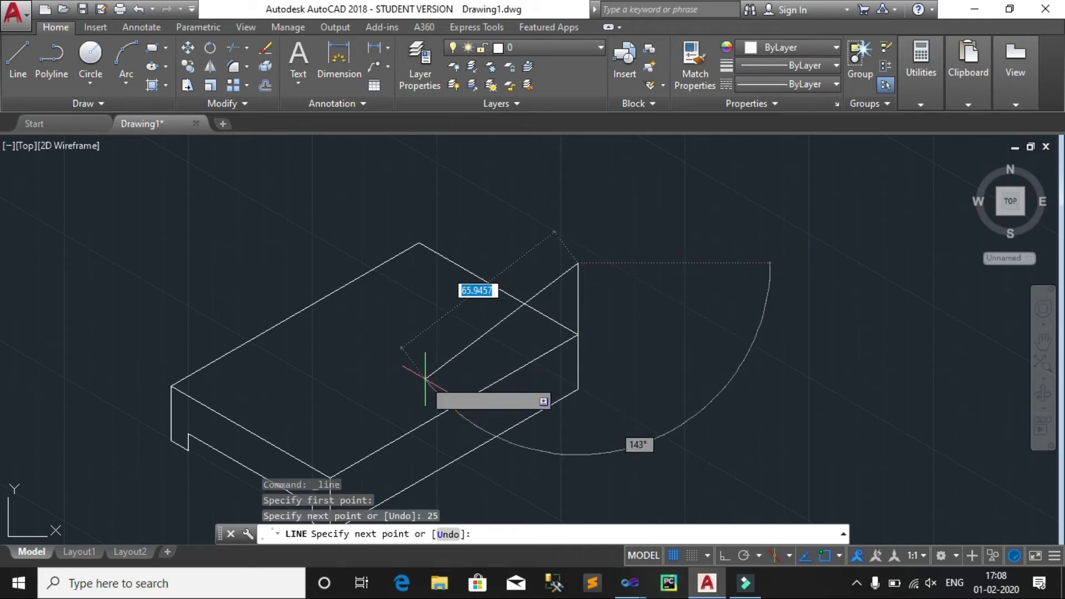
pyautogui.click(725, 555)
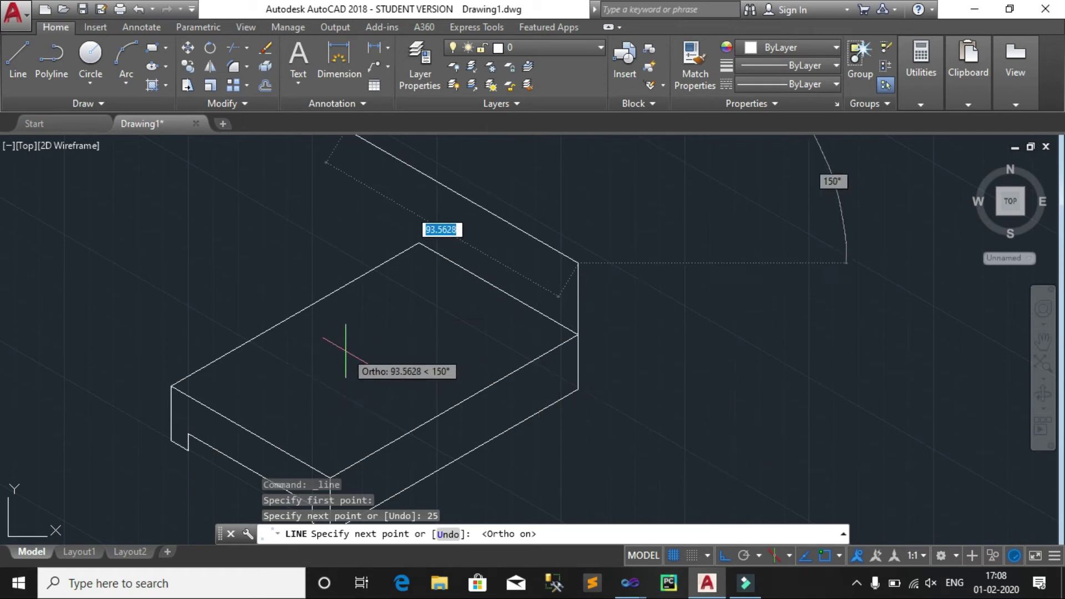
pyautogui.press('F5')
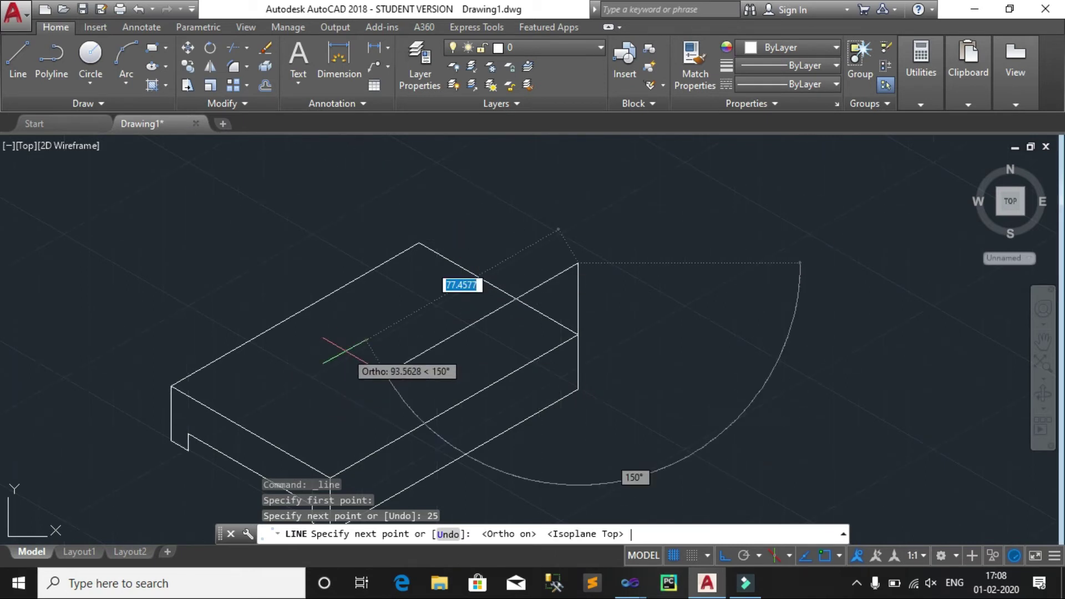
pyautogui.write('38')
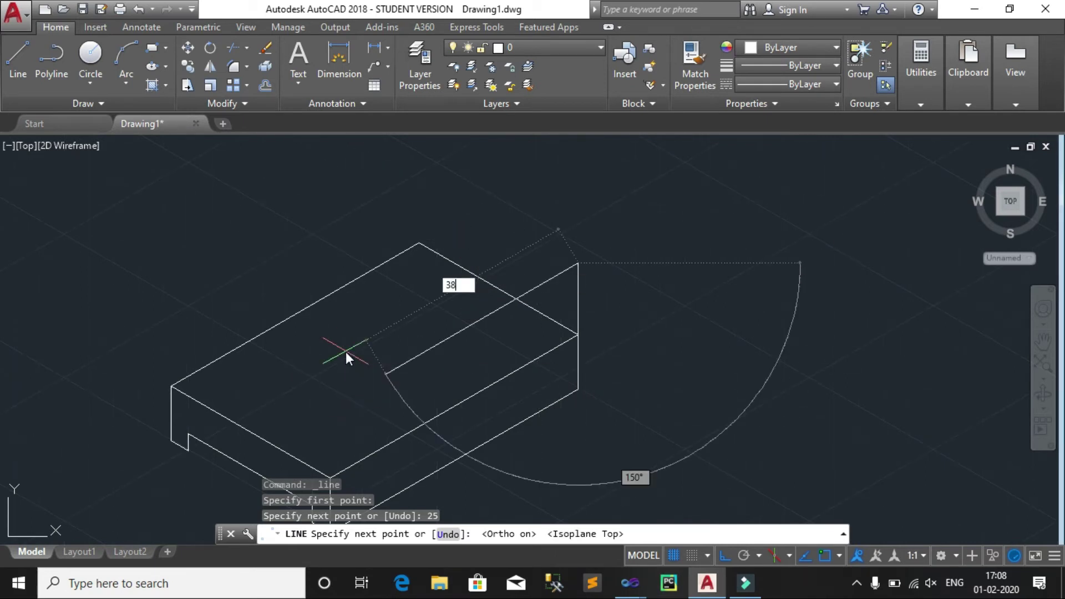
pyautogui.press('Return')
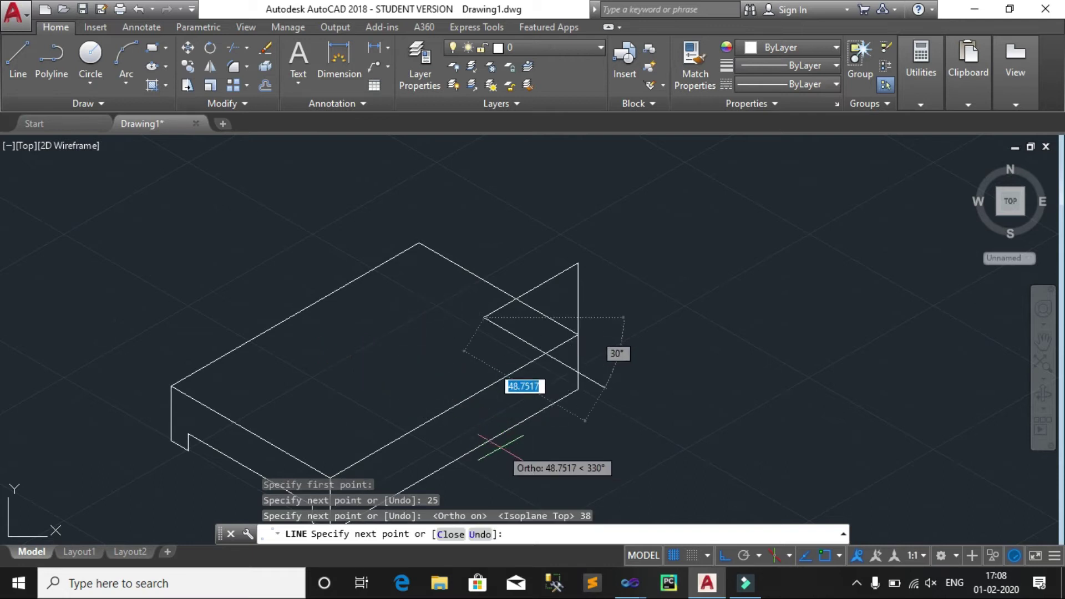
pyautogui.press('F5')
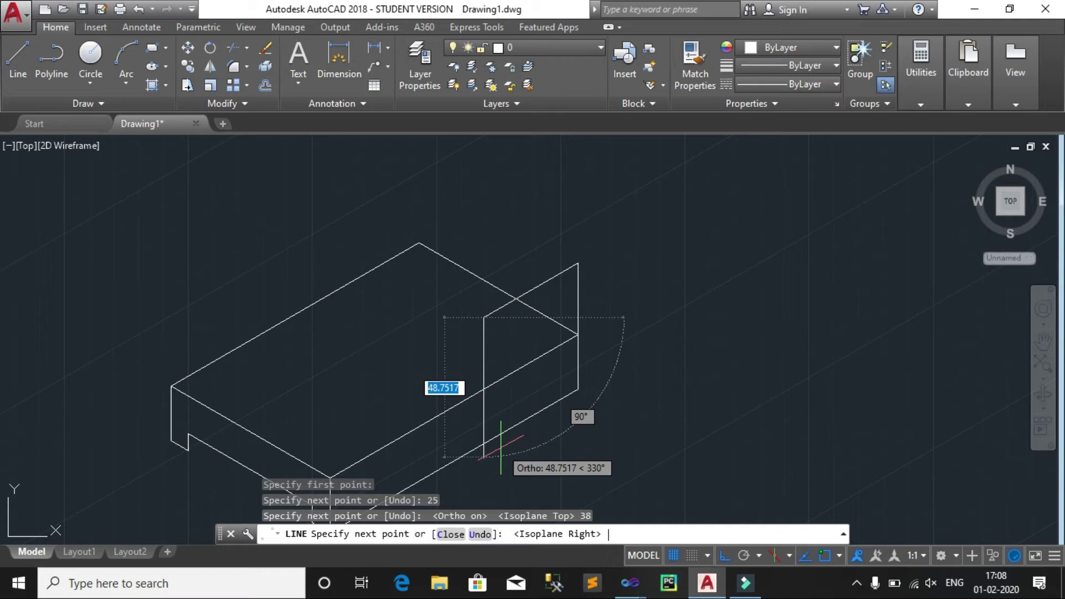
pyautogui.write('25')
pyautogui.press('Return')
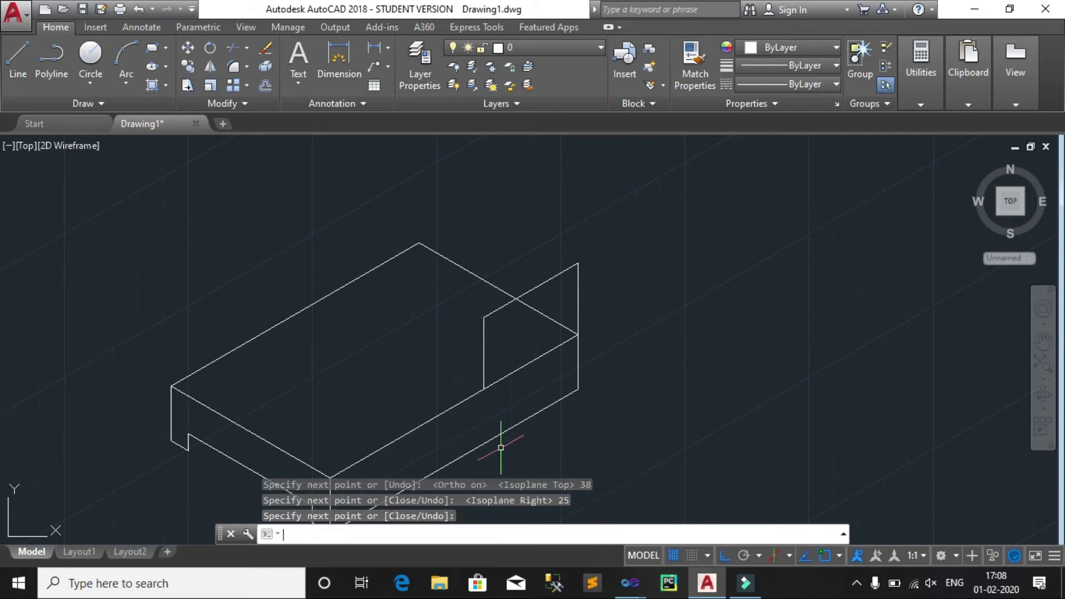
pyautogui.press('Return')
# Step: Draw the raised block's front face with 13, 25 and 13-unit edges
pyautogui.click(15, 77)
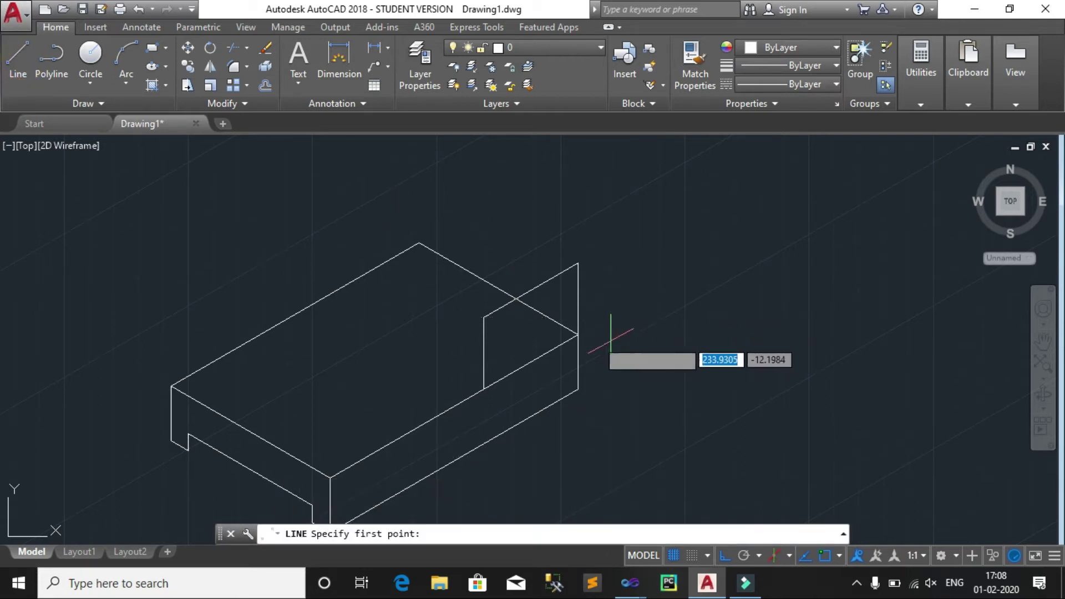
pyautogui.click(484, 317)
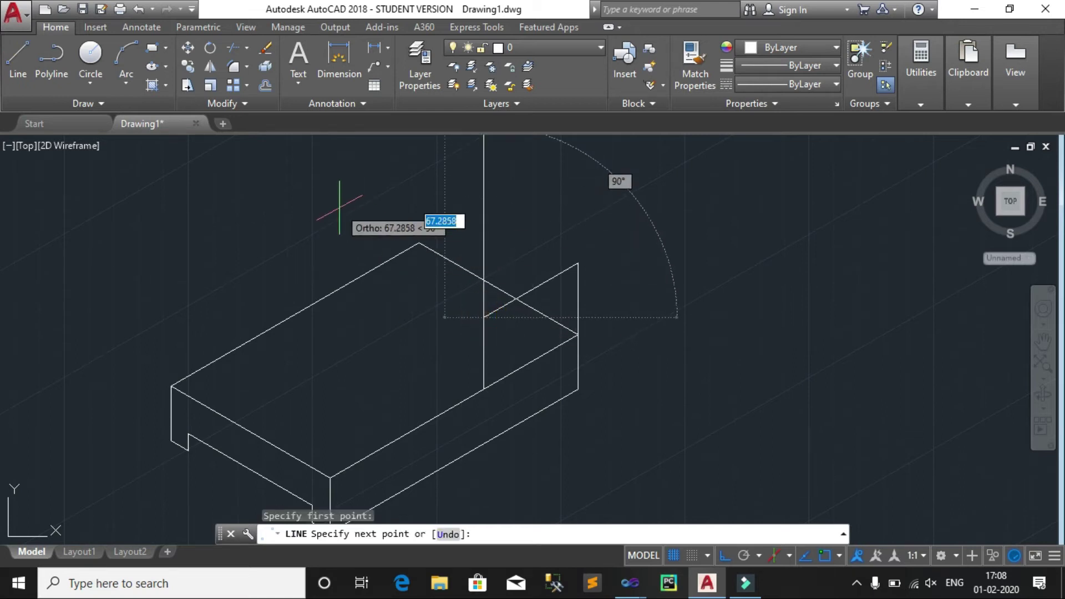
pyautogui.press('F5')
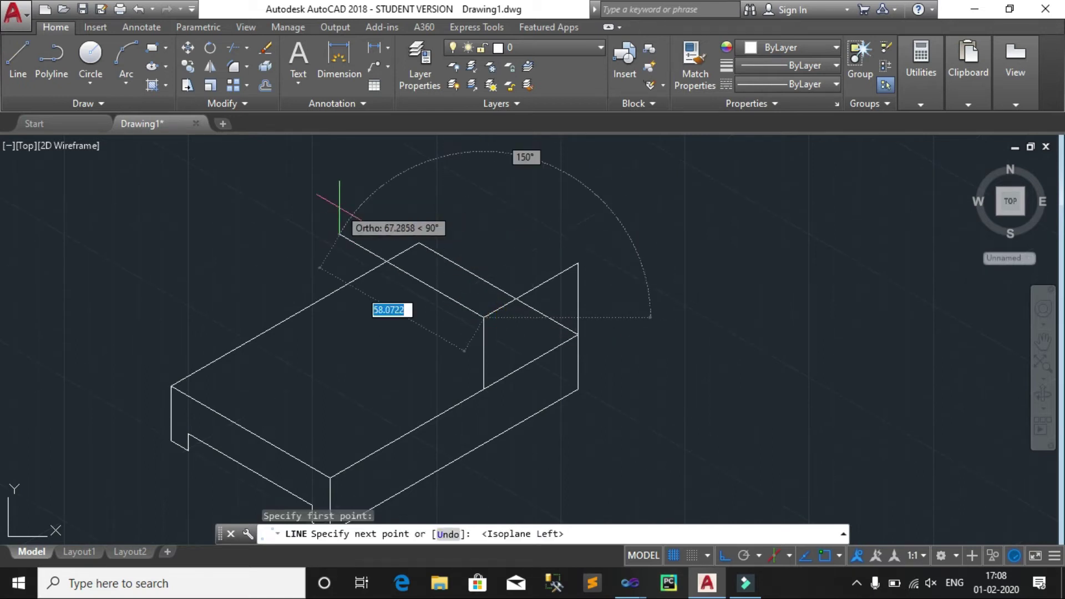
pyautogui.press('Return')
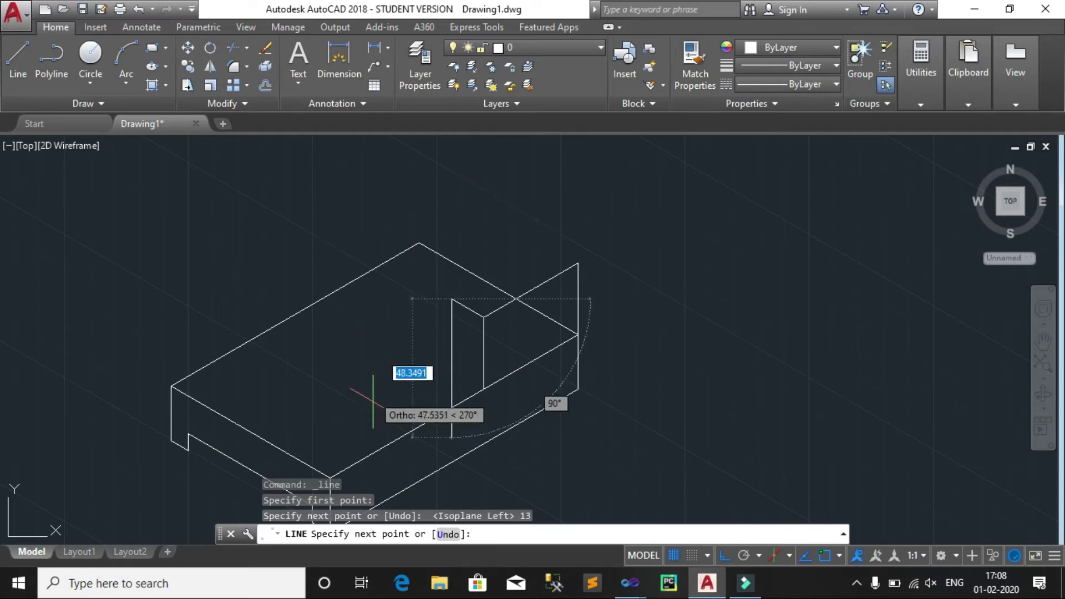
pyautogui.write('25')
pyautogui.press('Return')
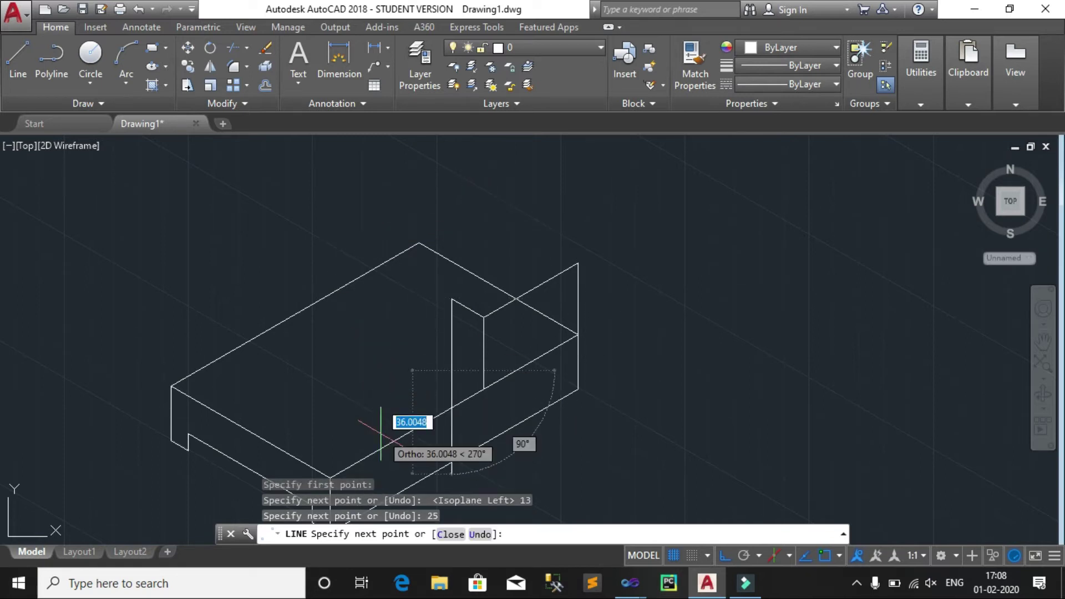
pyautogui.write('13')
pyautogui.press('Return')
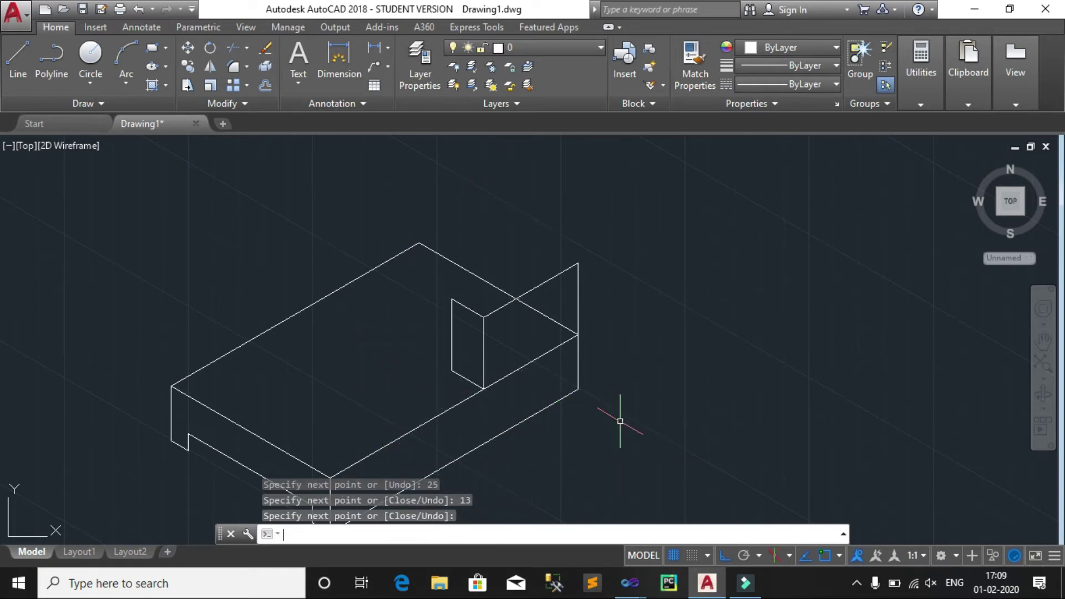
pyautogui.press('Return')
# Step: Close the raised block's top face with a 20-unit depth edge
pyautogui.click(25, 65)
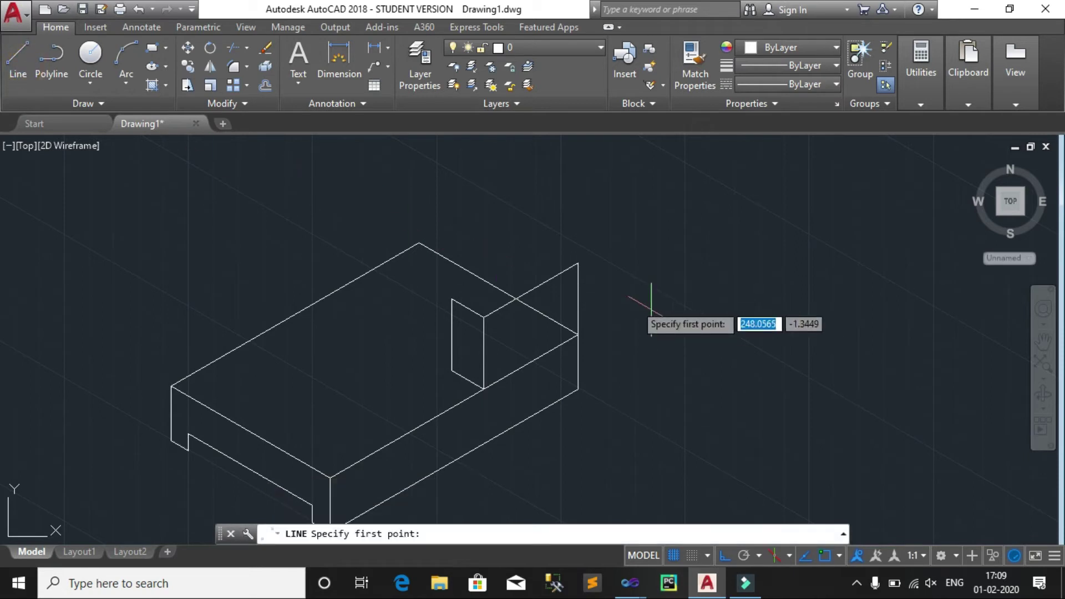
pyautogui.click(578, 262)
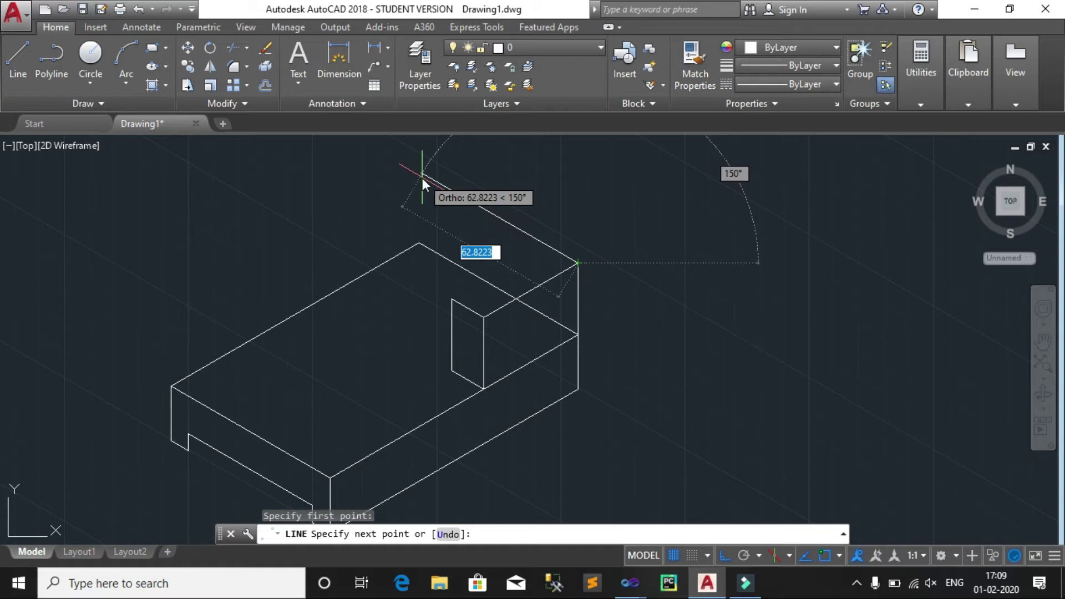
pyautogui.write('20')
pyautogui.press('Return')
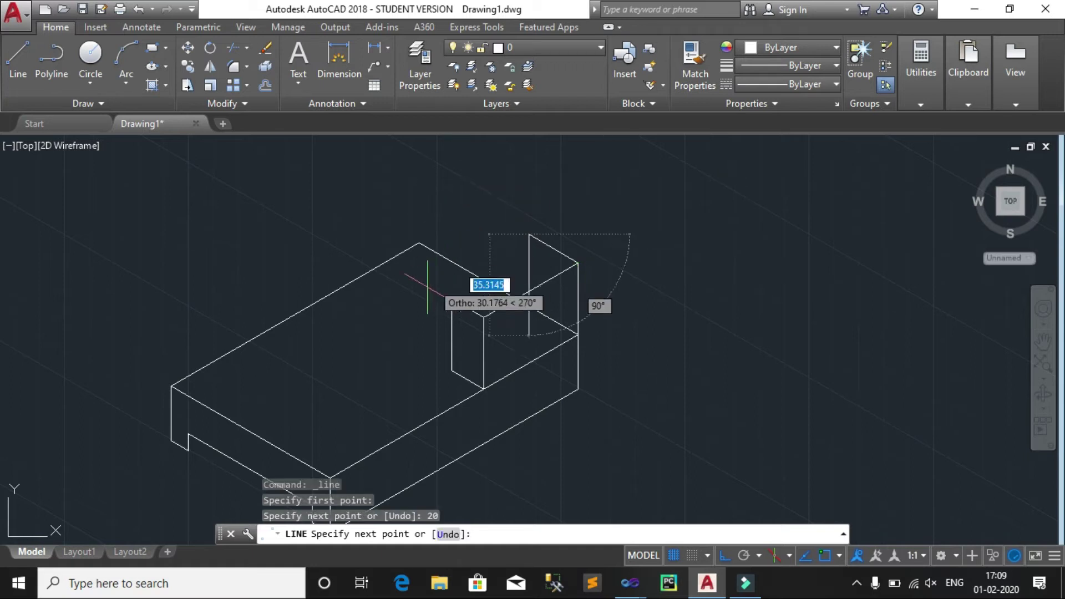
pyautogui.click(455, 295)
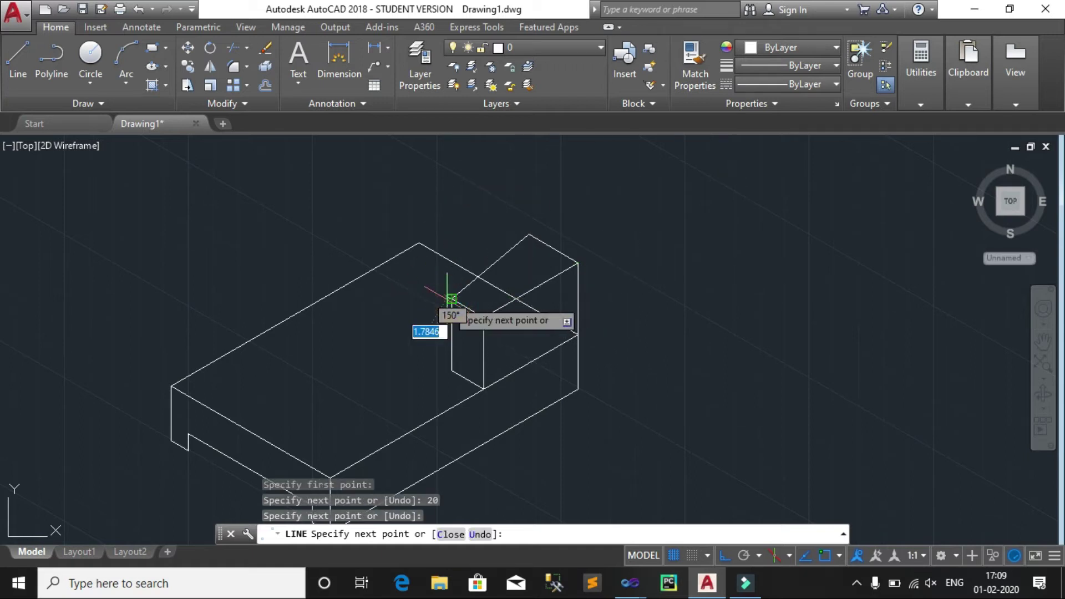
pyautogui.press('Return')
# Step: Start the taller block from the rear endpoint with 20, 4 and 20-unit edges
pyautogui.click(32, 57)
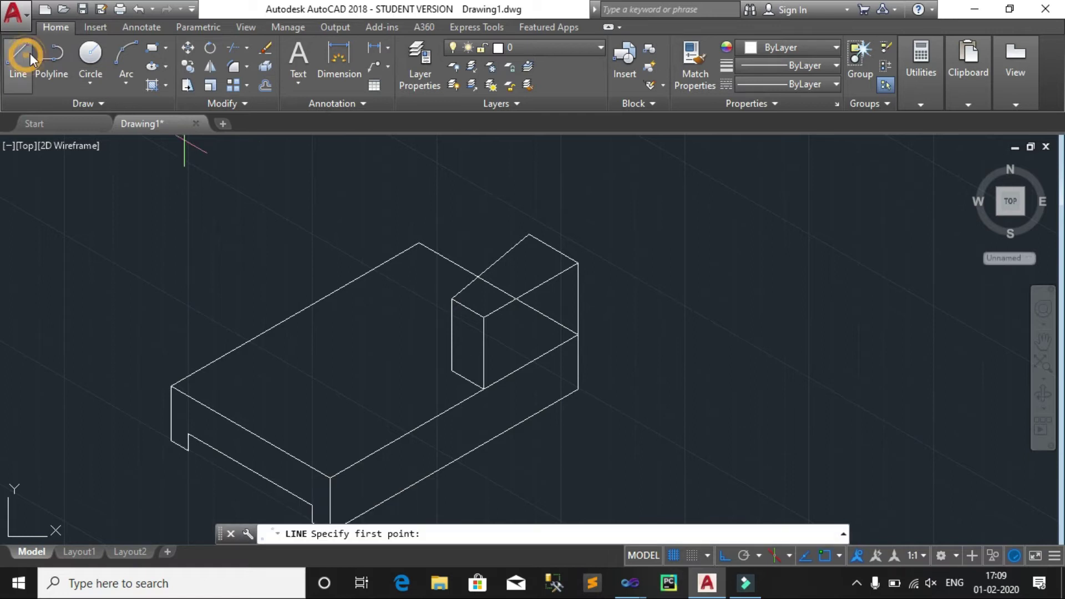
pyautogui.click(529, 235)
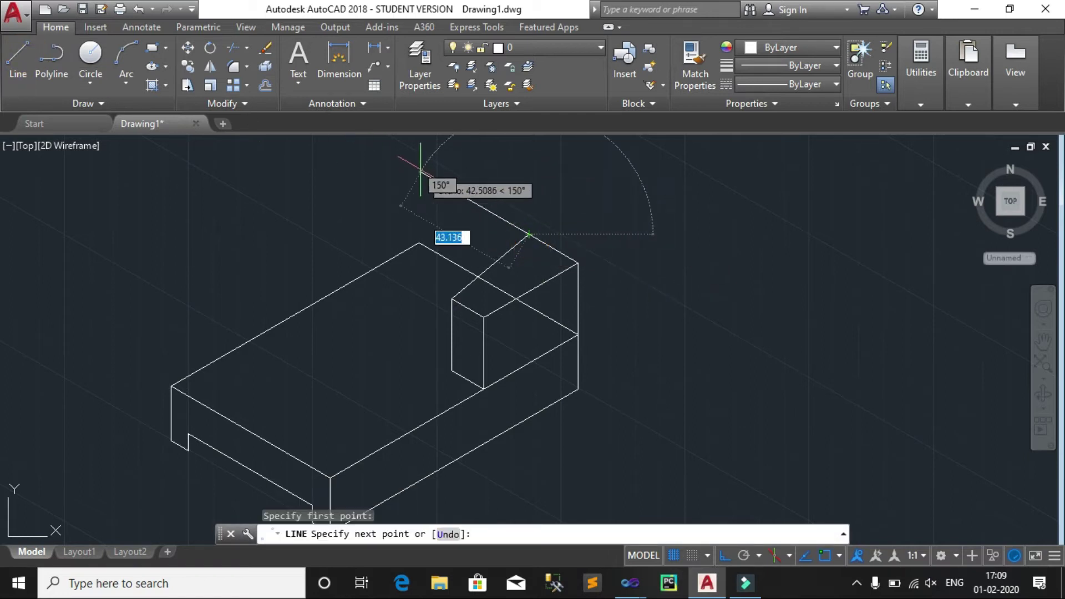
pyautogui.write('20')
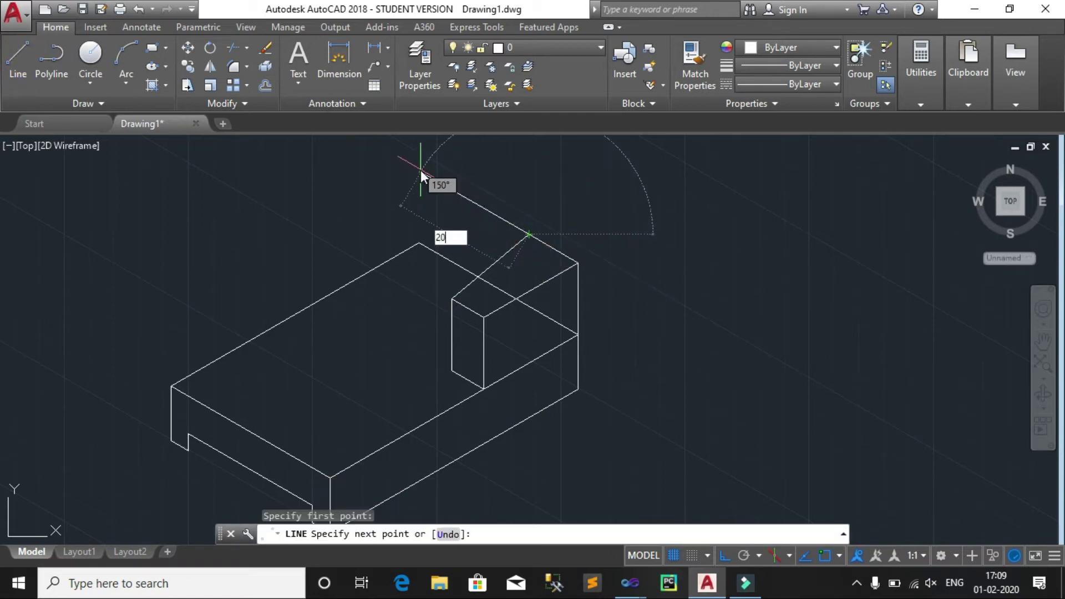
pyautogui.press('Return')
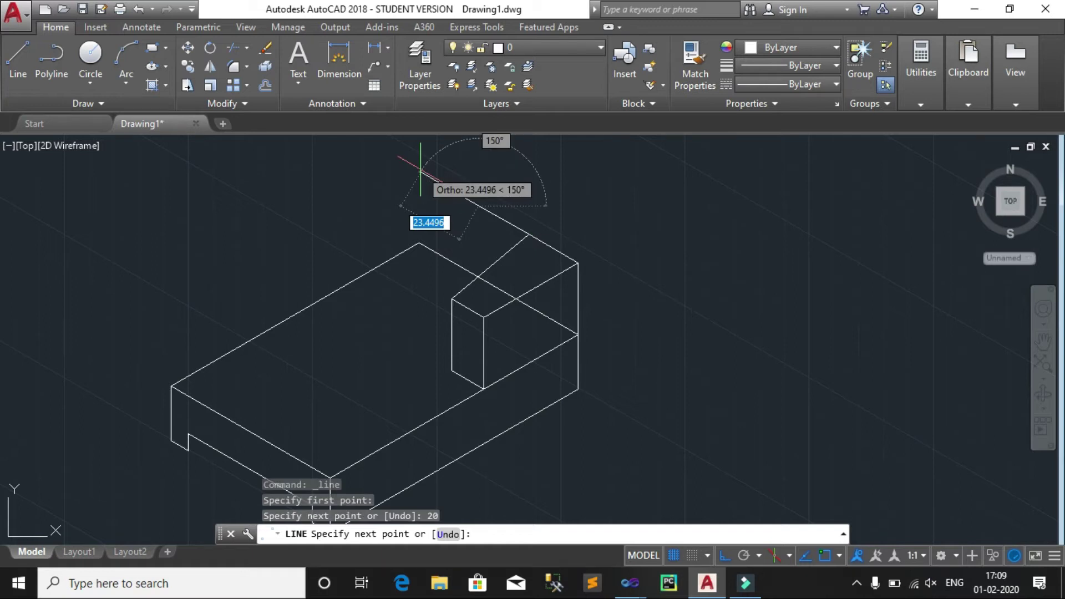
pyautogui.moveTo(421, 172); pyautogui.dragTo(452, 231, button='middle')
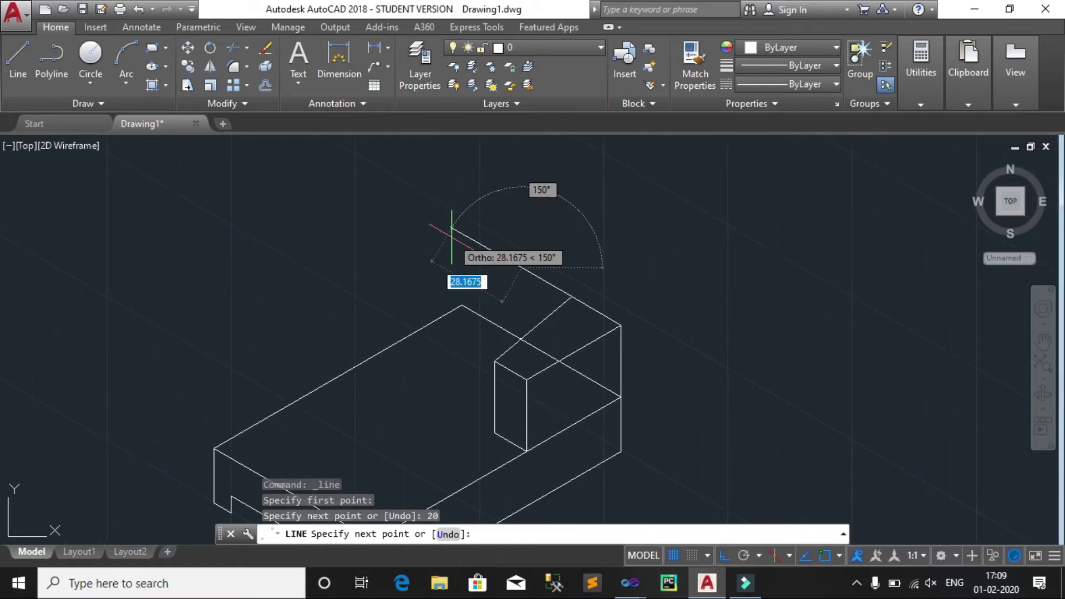
pyautogui.write('4')
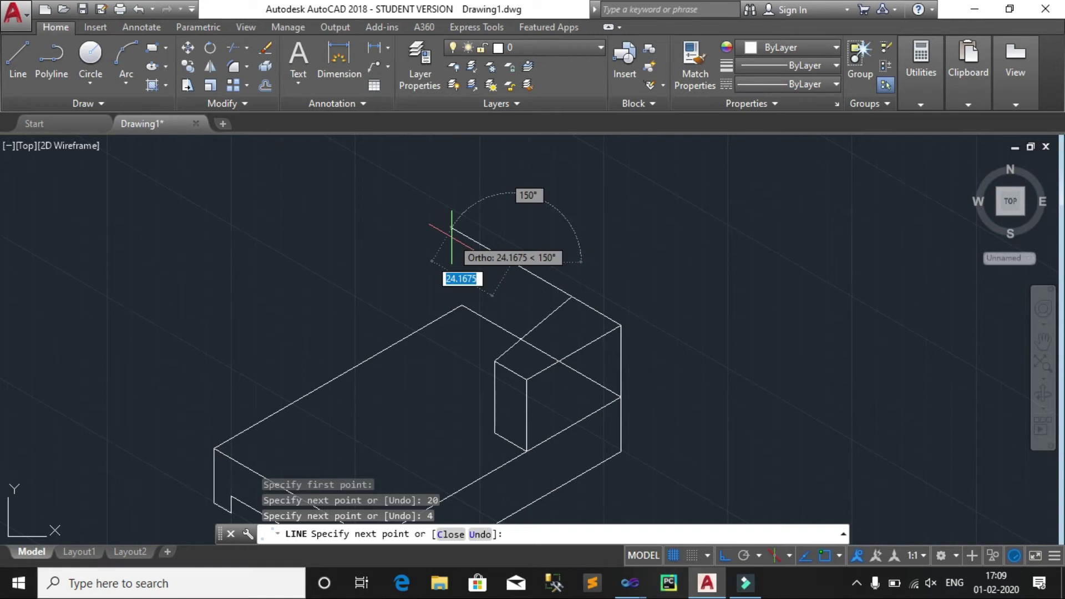
pyautogui.write('20')
pyautogui.press('Return')
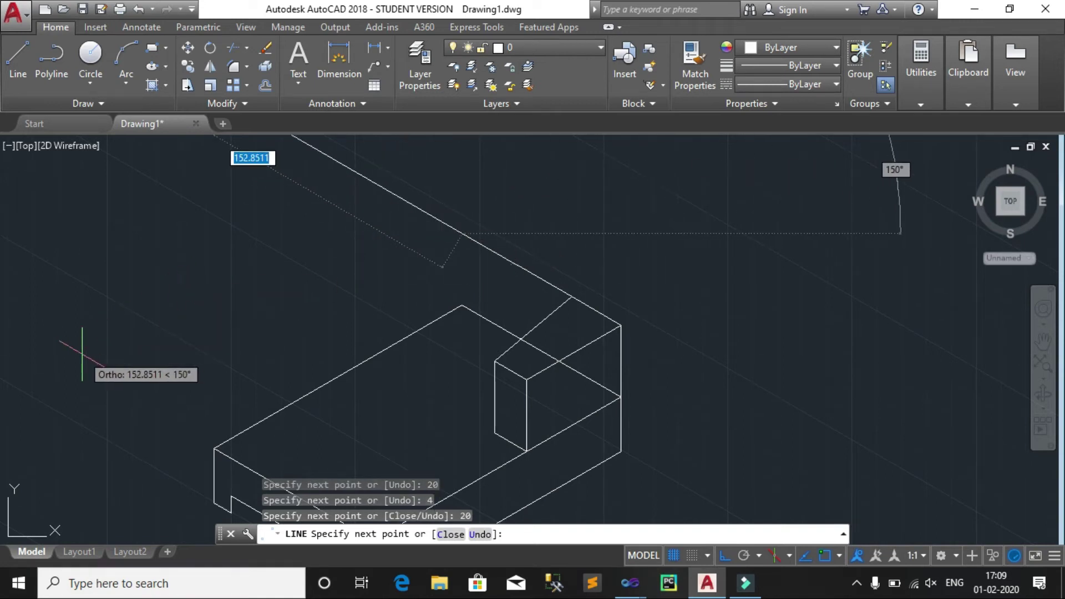
# Step: Add 38- and 13-unit edges on Isoplane Top, then a 25-unit vertical edge
pyautogui.press('F5')
pyautogui.write('38')
pyautogui.press('Return')
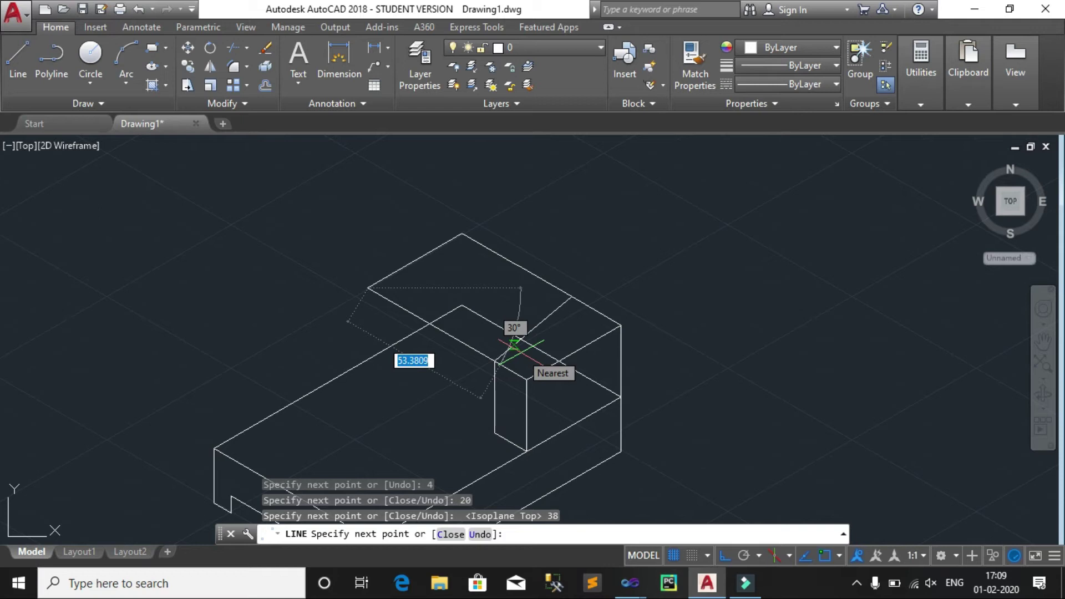
pyautogui.write('13')
pyautogui.press('Return')
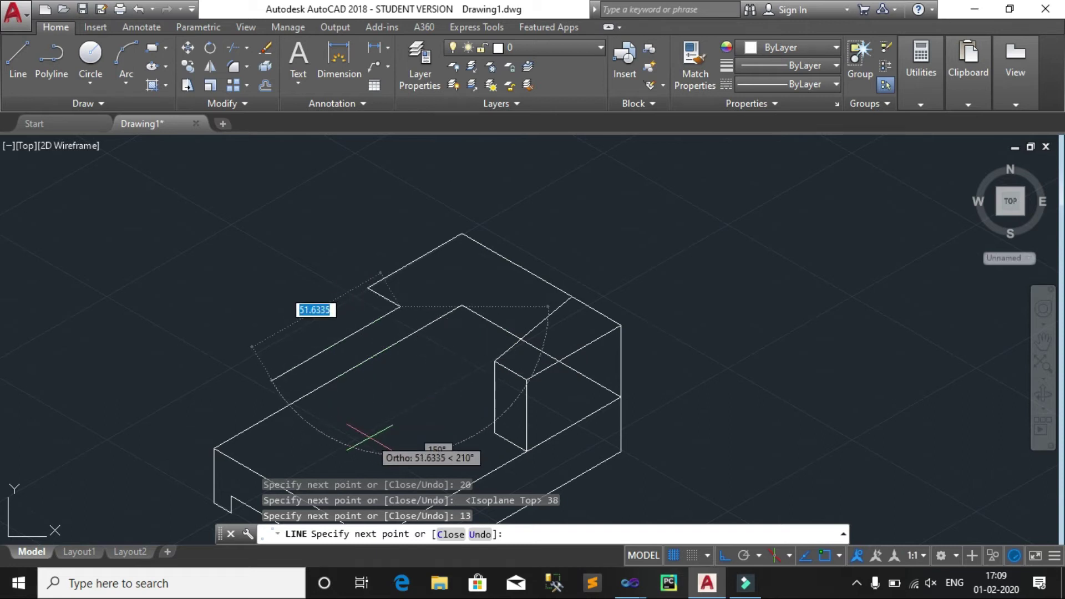
pyautogui.press('F5')
pyautogui.write('1')
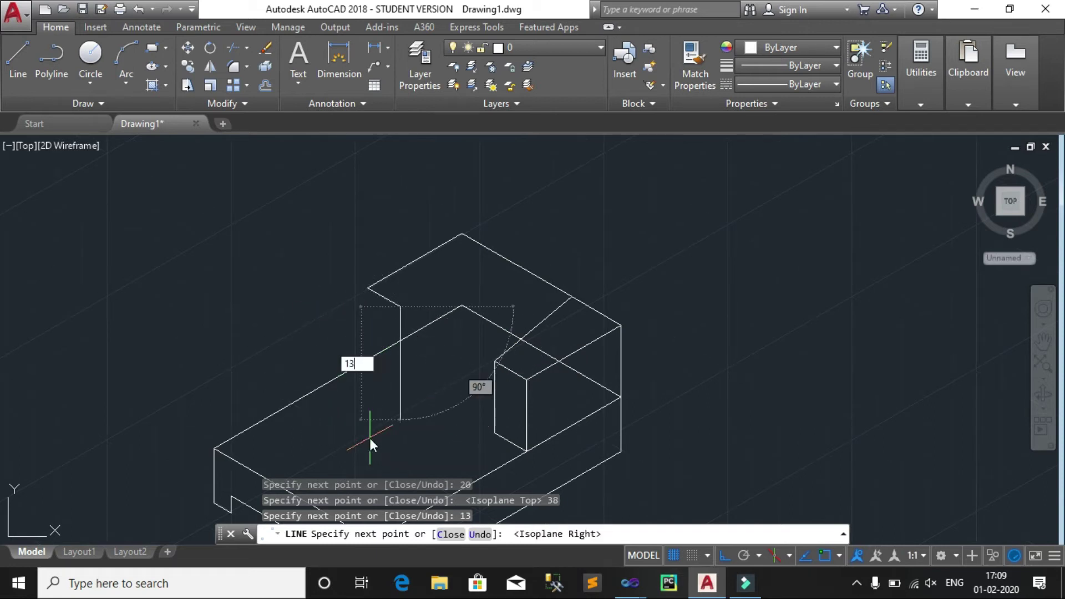
pyautogui.press('BackSpace')
pyautogui.write('25')
pyautogui.press('Return')
pyautogui.press('Return')
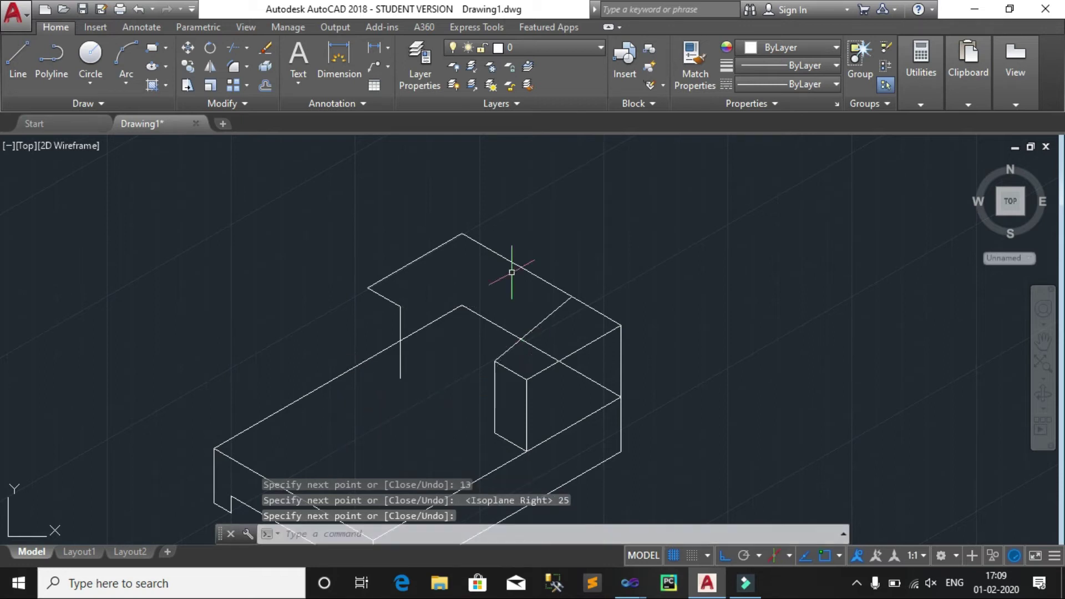
pyautogui.press('Return')
# Step: Delete the wrong top edge, draw a line from the notch to the far corner, and check its length
pyautogui.click(525, 273)
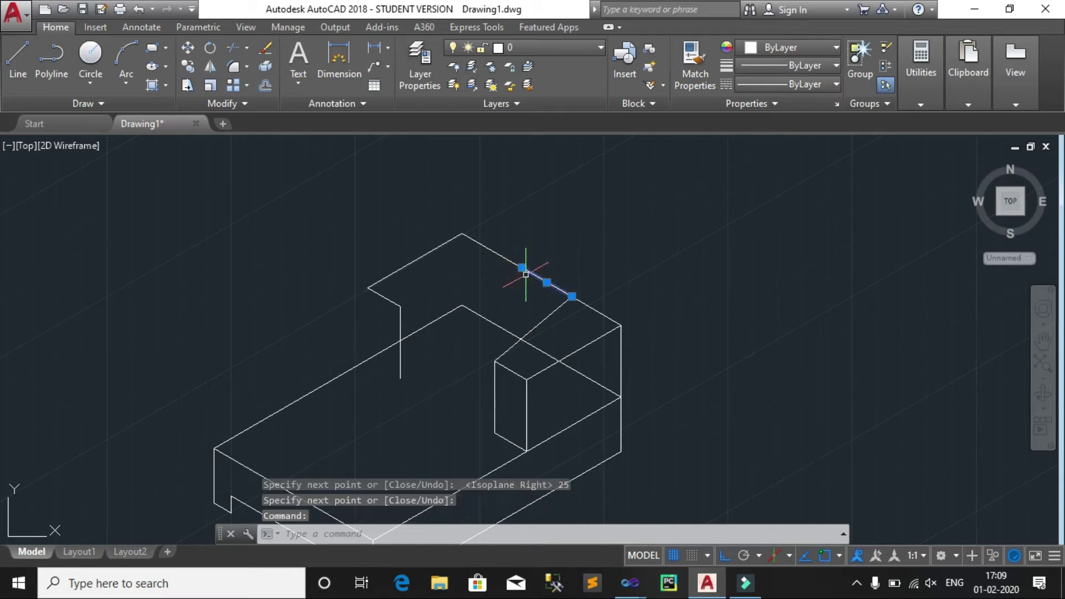
pyautogui.press('Delete')
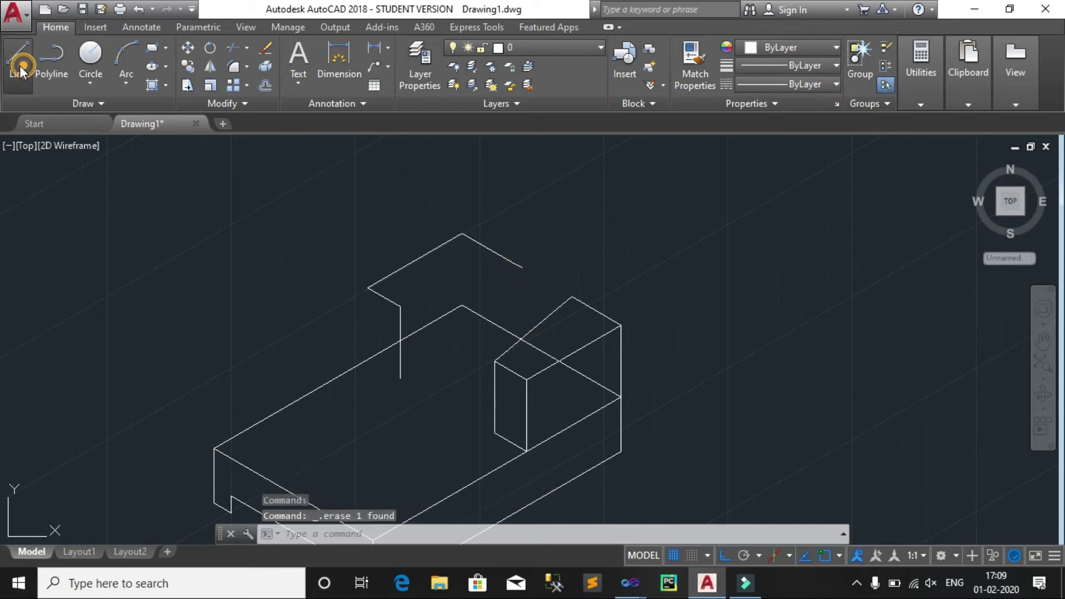
pyautogui.click(18, 59)
pyautogui.click(398, 304)
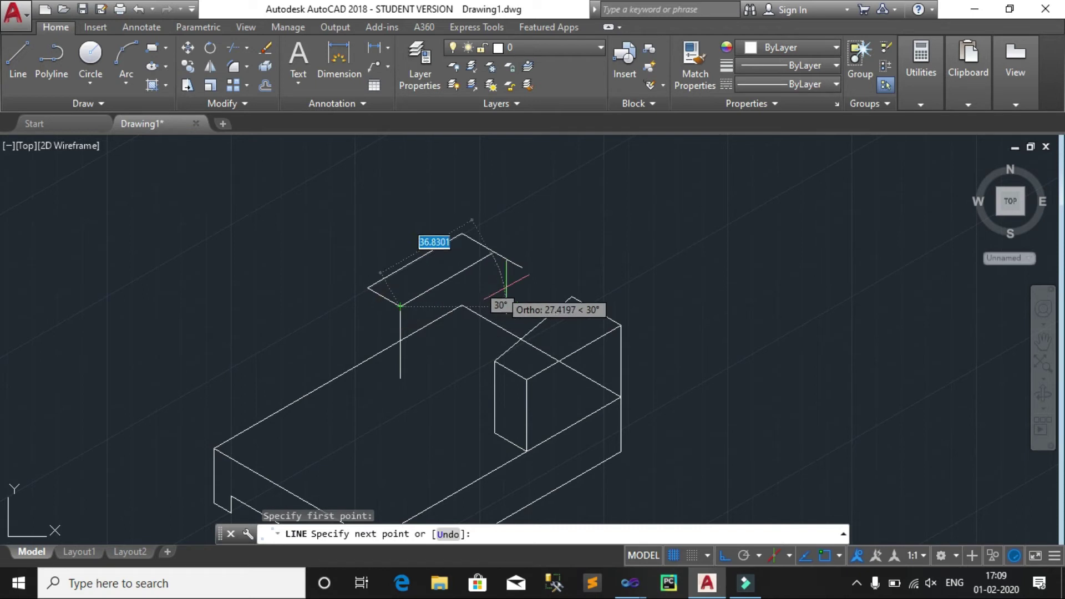
pyautogui.click(522, 268)
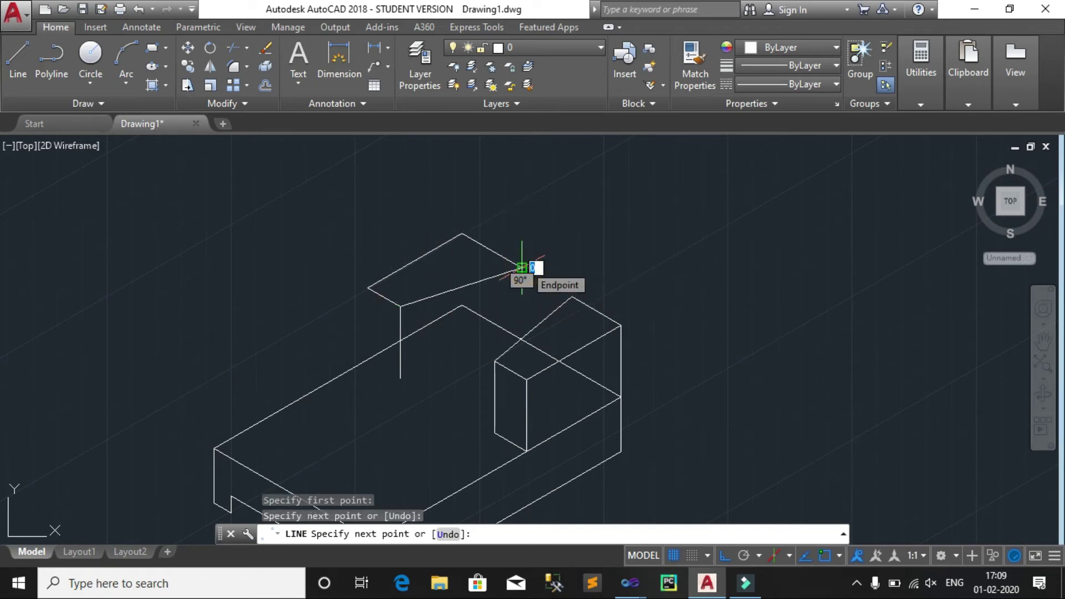
pyautogui.press('Return')
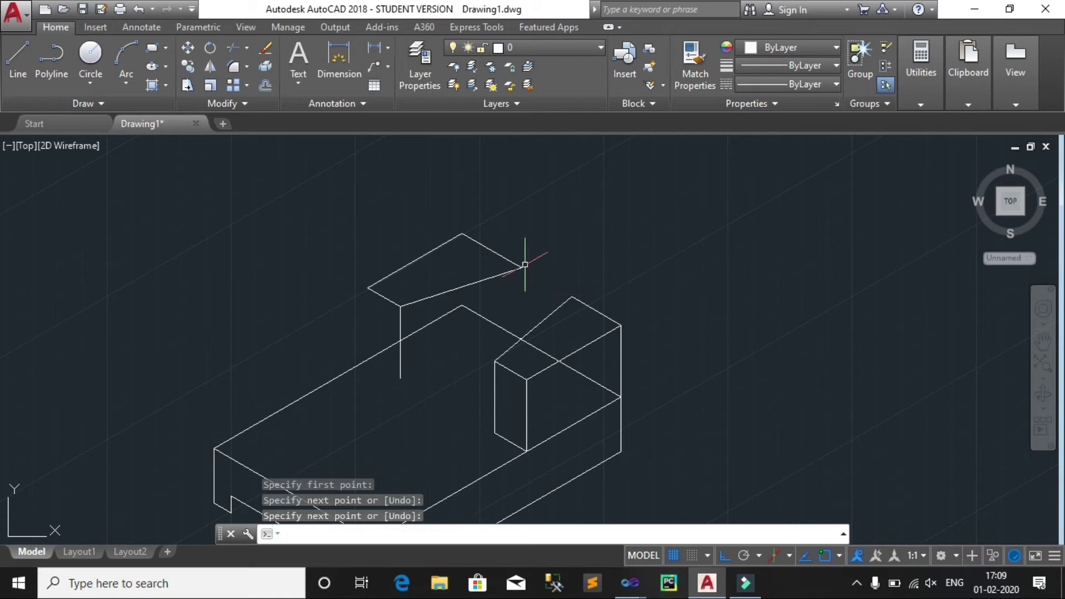
pyautogui.click(487, 247)
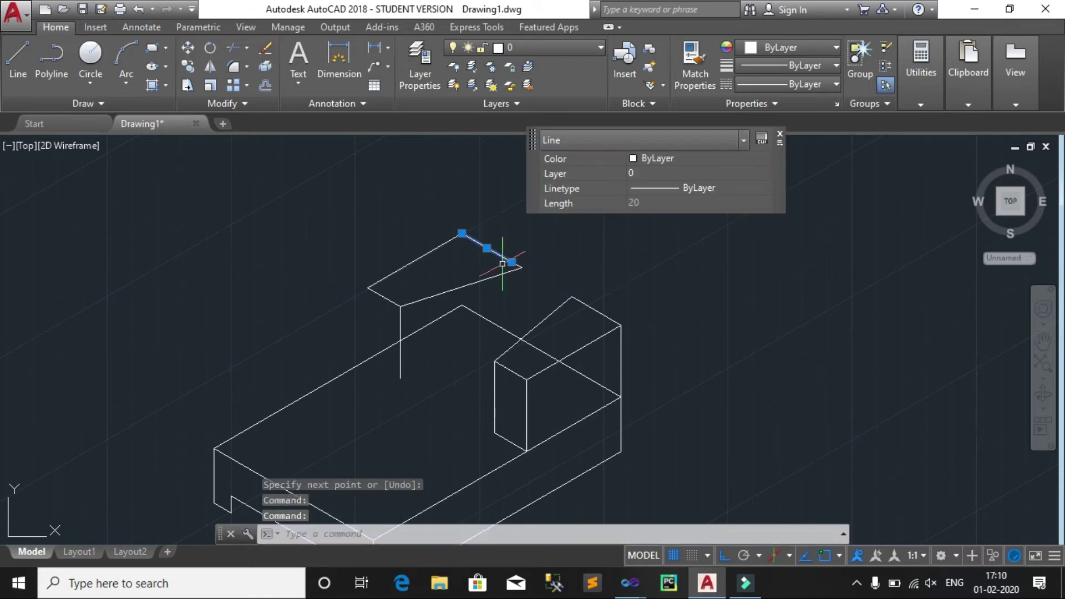
pyautogui.click(779, 134)
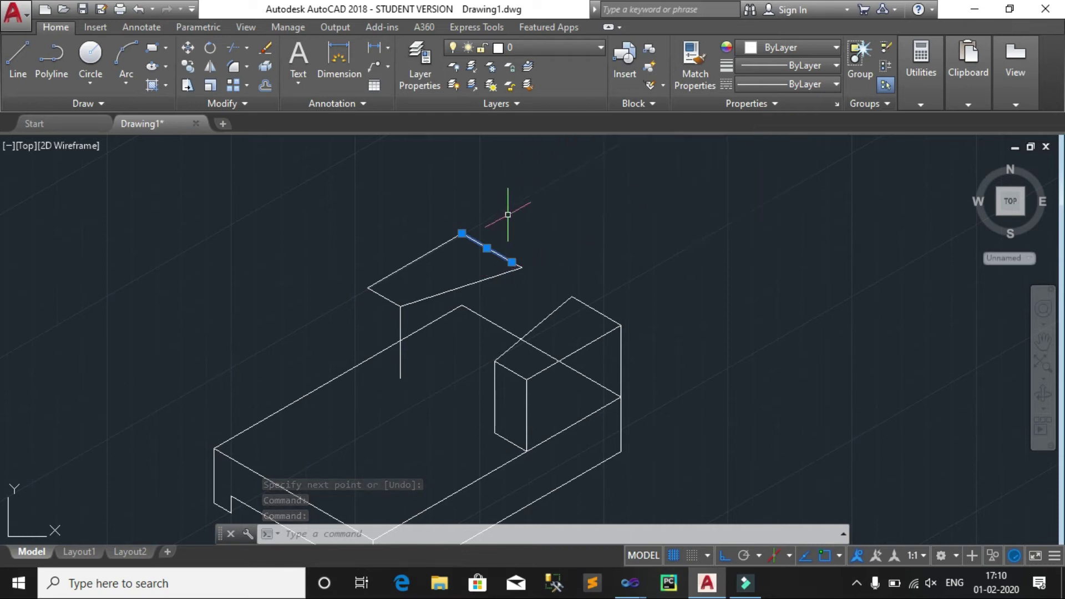
# Step: Abandon the edge stretch and erase the short stray line on the upper top face
pyautogui.press('Escape')
pyautogui.scroll(2, 488, 222)
pyautogui.scroll(2, 527, 267)
pyautogui.click(533, 278)
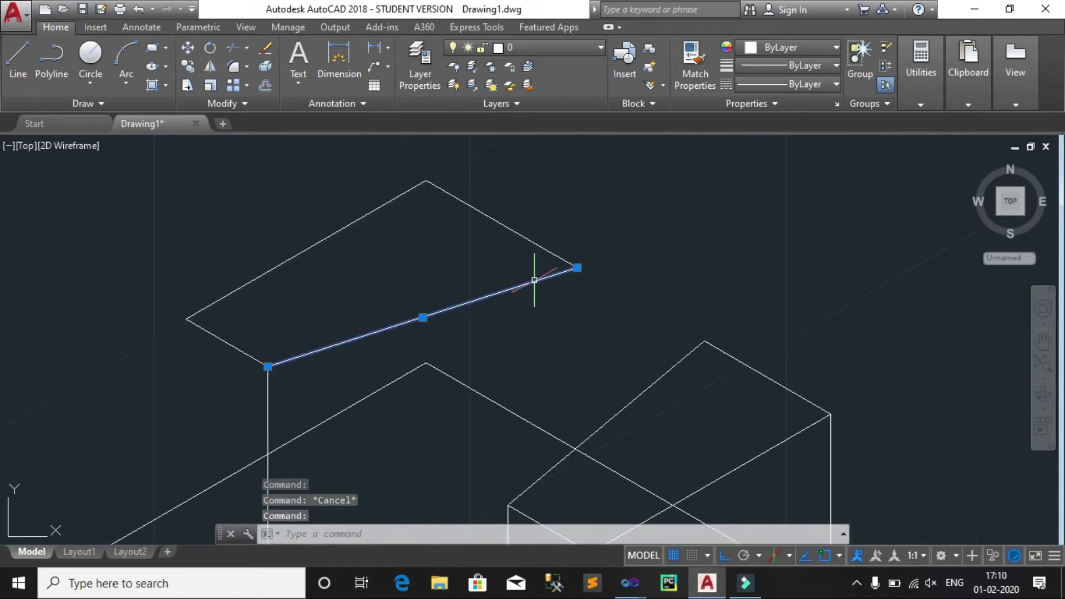
pyautogui.click(578, 268)
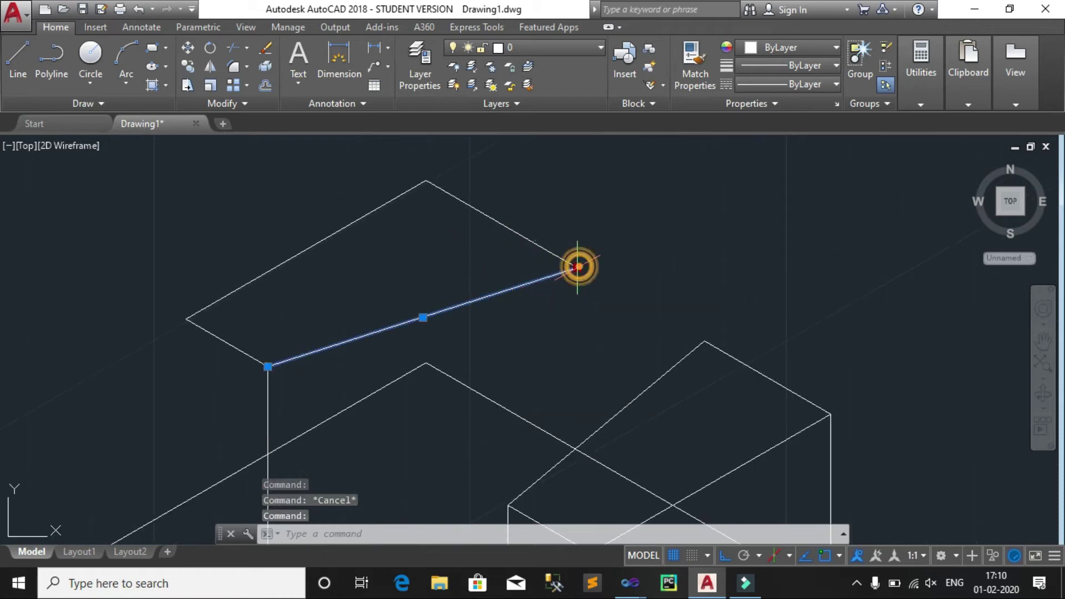
pyautogui.click(552, 254)
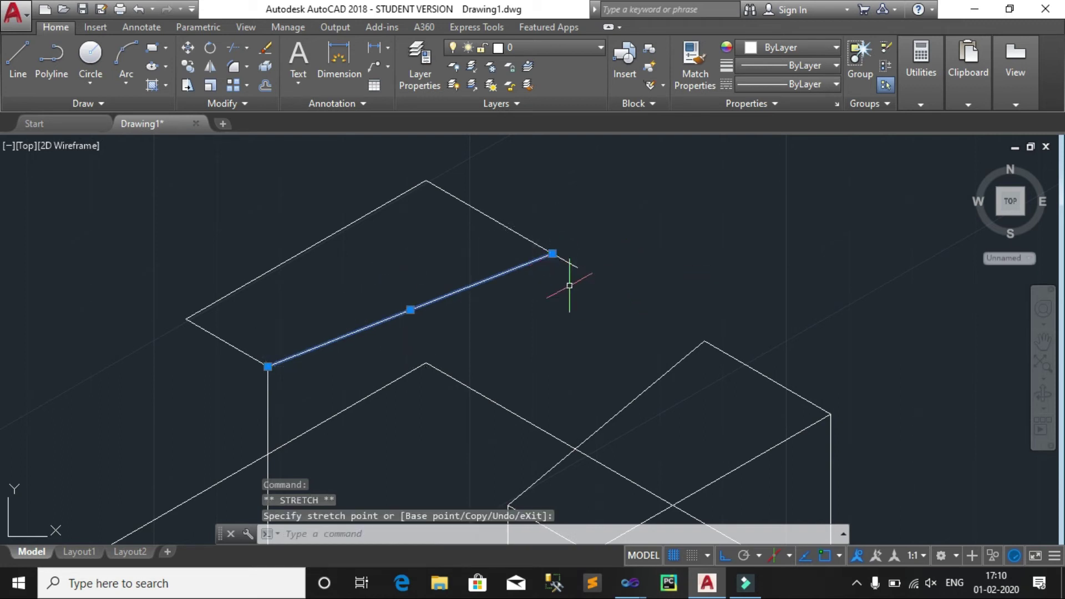
pyautogui.press('Escape')
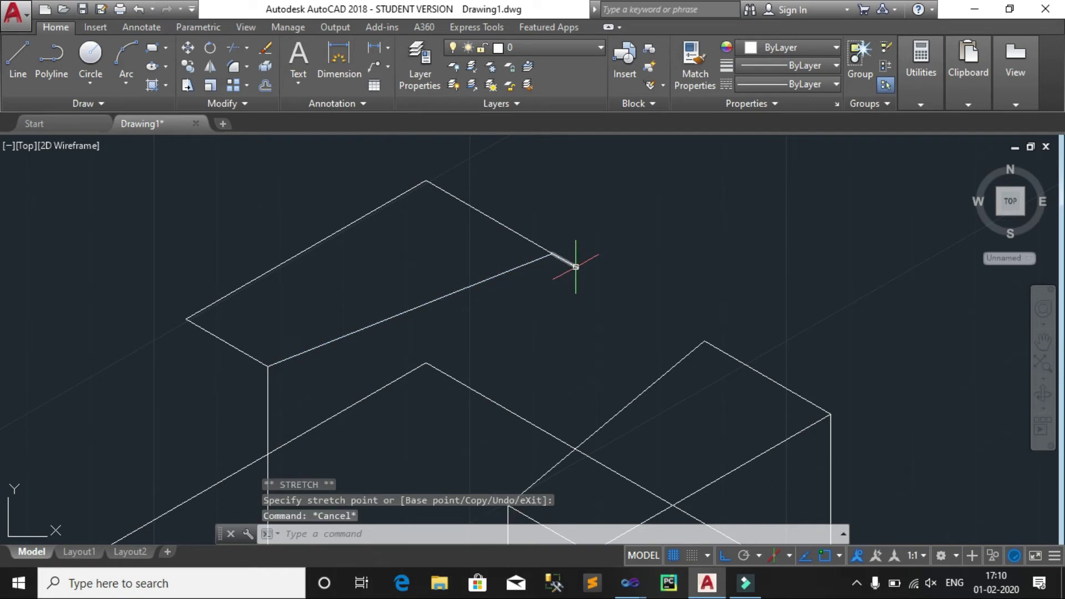
pyautogui.press('Escape')
pyautogui.click(571, 263)
pyautogui.press('Delete')
pyautogui.scroll(-3, 451, 369)
pyautogui.scroll(1, 635, 316)
# Step: From the upper block's front corner, draw a 25-unit edge down and a 13-unit edge on the left isoplane
pyautogui.click(19, 60)
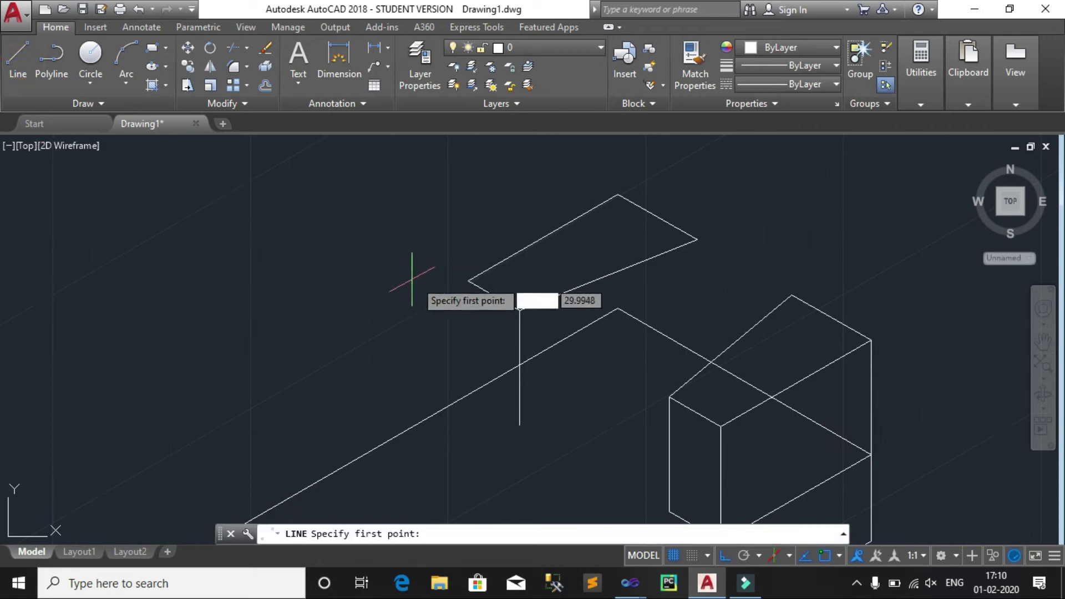
pyautogui.click(469, 281)
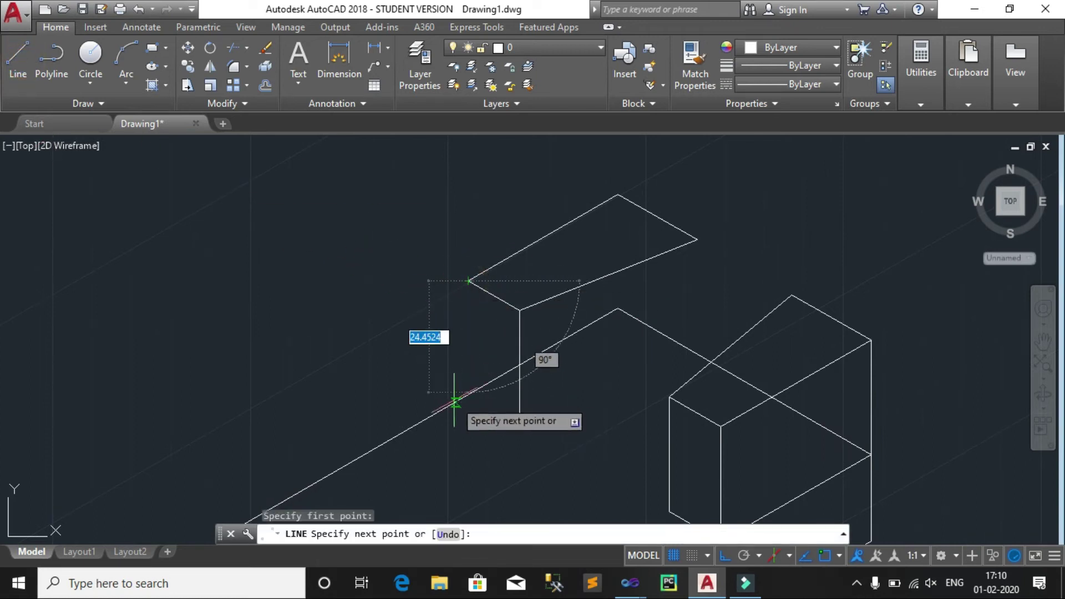
pyautogui.write('25')
pyautogui.press('Return')
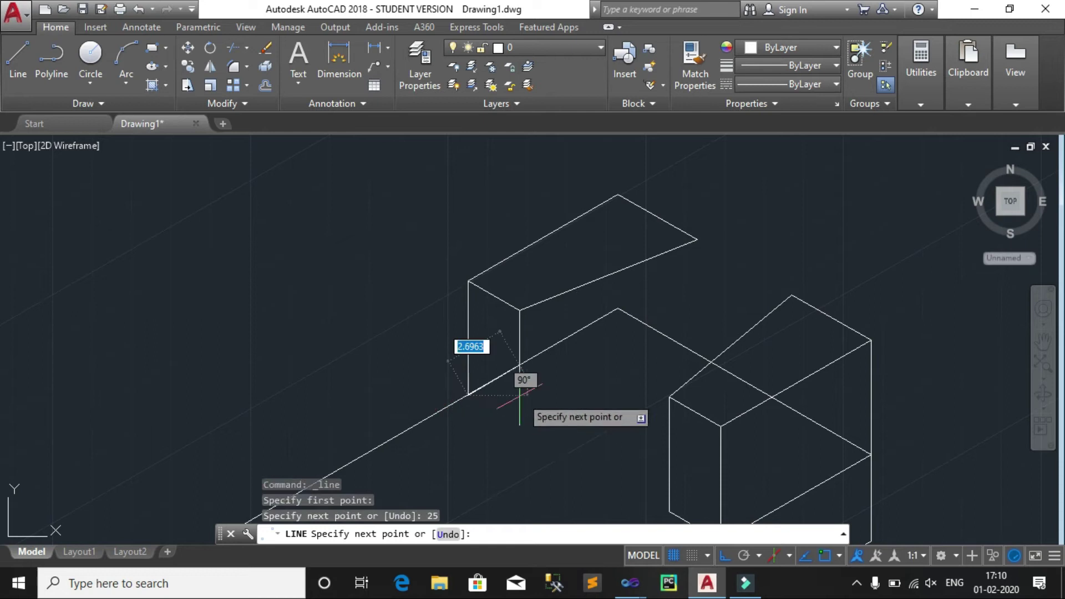
pyautogui.press('F5')
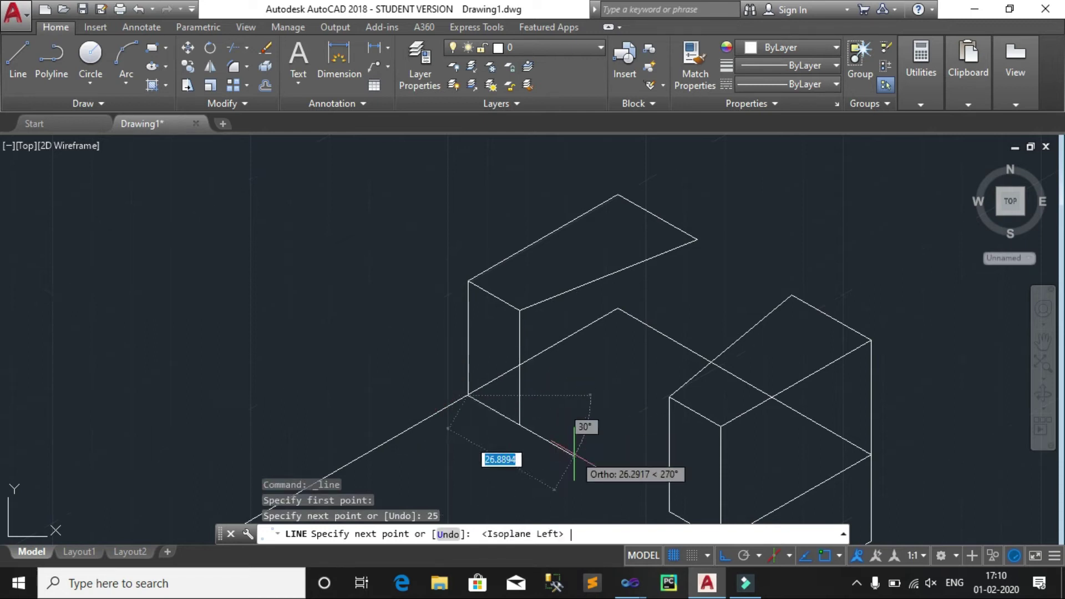
pyautogui.write('13')
pyautogui.press('Return')
pyautogui.press('Return')
# Step: Try a 13-unit vertical edge from the upper block's right corner, then abandon it
pyautogui.click(18, 61)
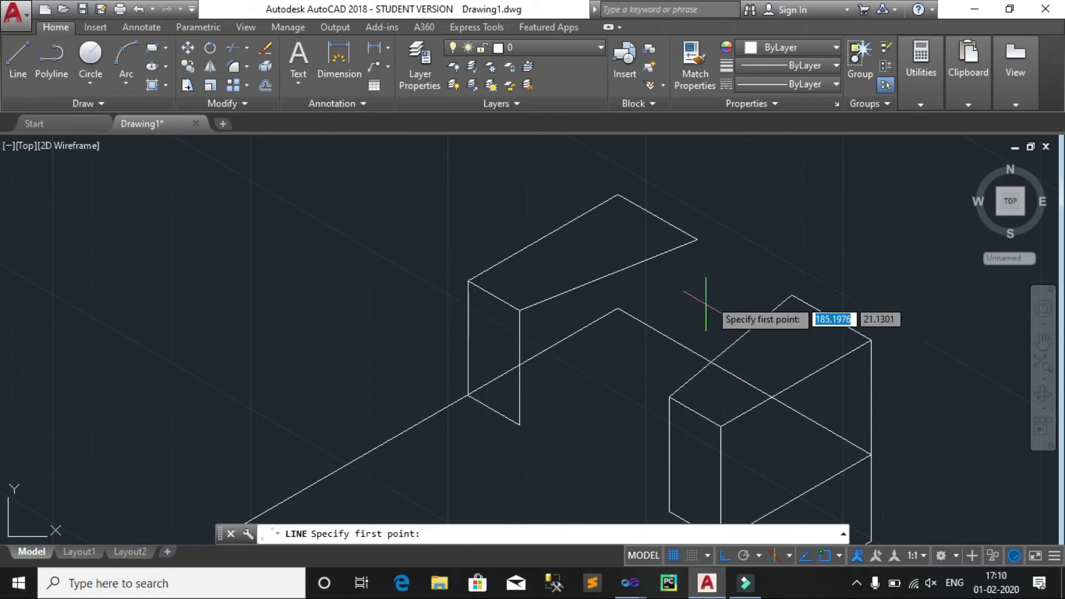
pyautogui.click(698, 240)
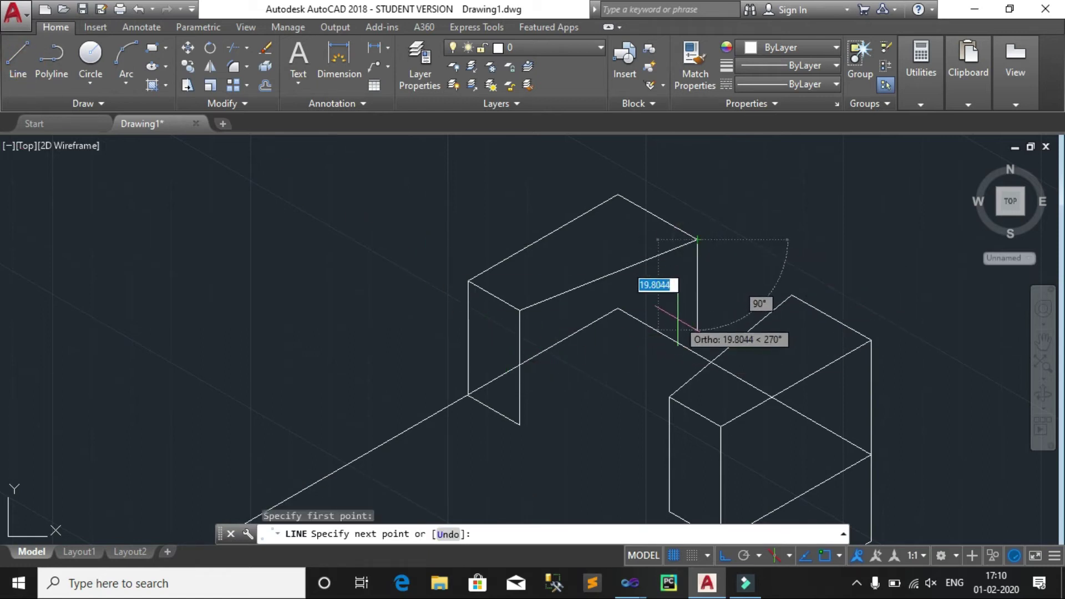
pyautogui.write('13')
pyautogui.press('Return')
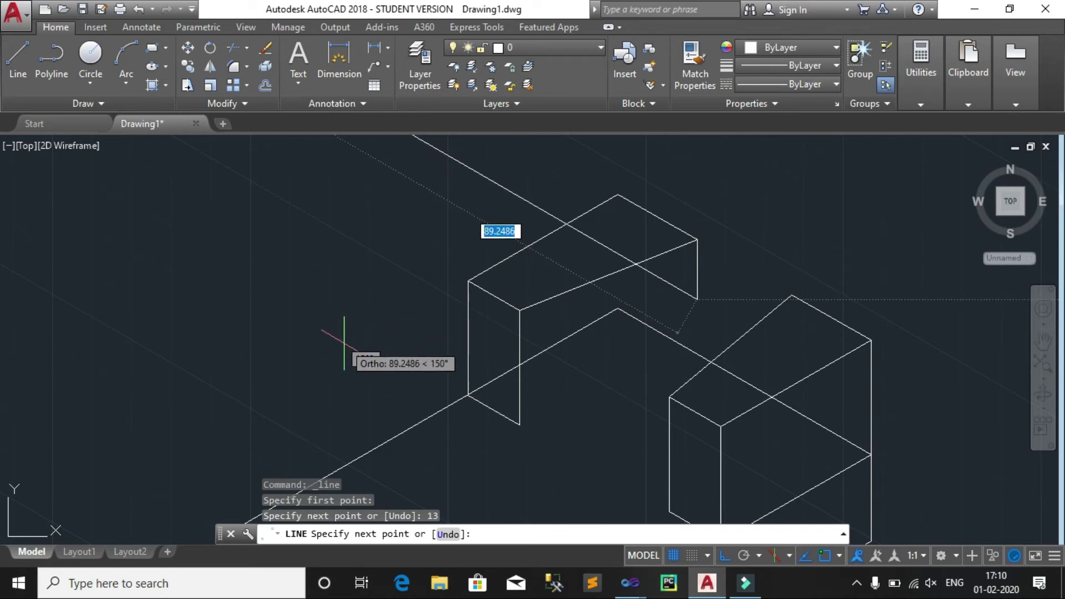
pyautogui.press('Escape')
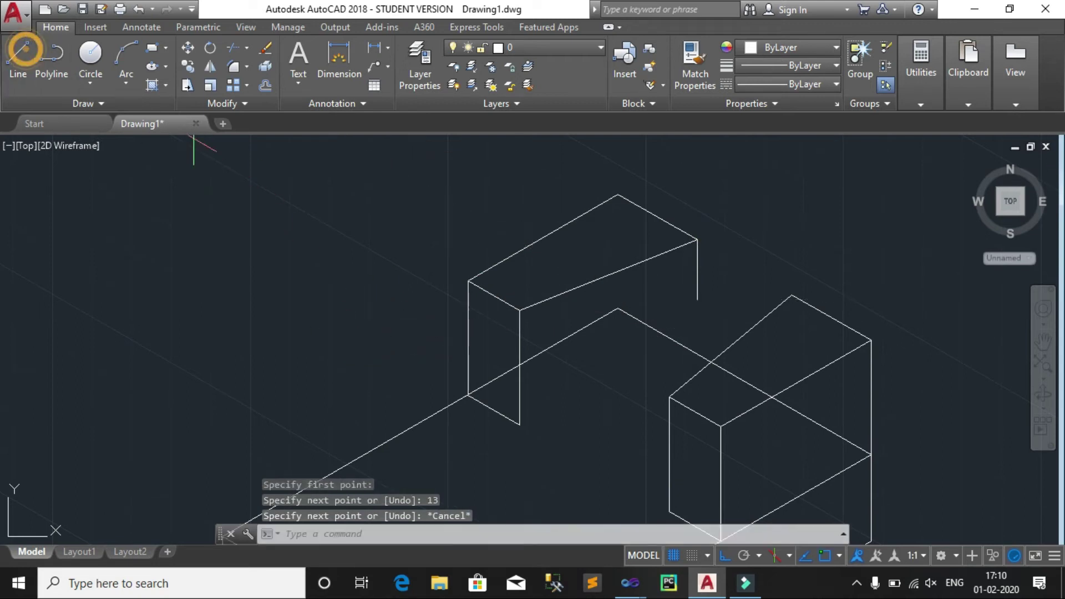
# Step: Draw a 13-unit drop at the front face's corner and a bottom edge to the block's right corner
pyautogui.click(24, 50)
pyautogui.click(520, 309)
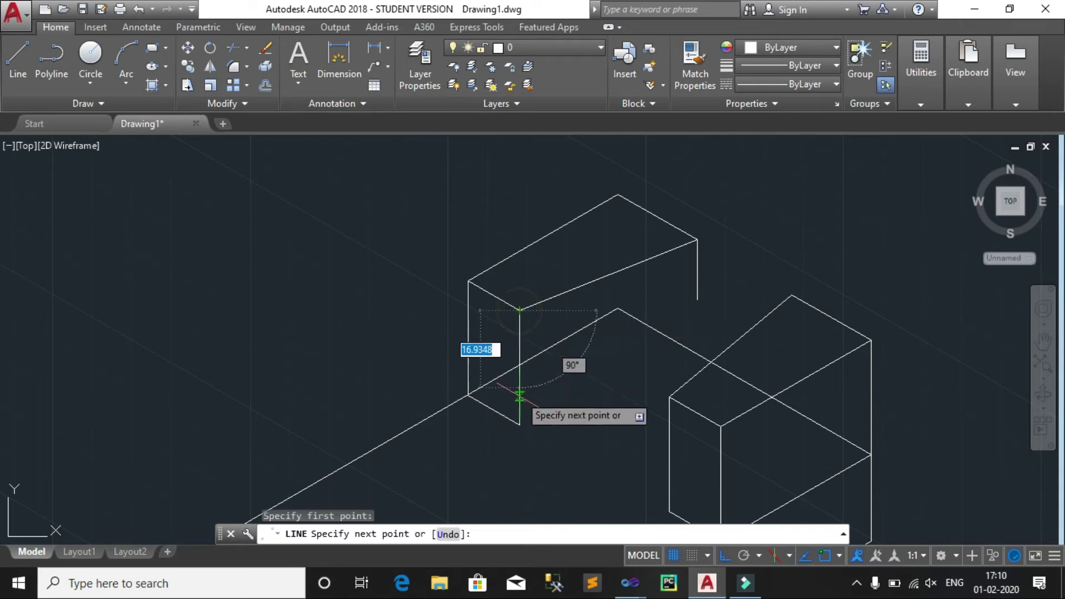
pyautogui.write('13')
pyautogui.press('Return')
pyautogui.click(520, 369)
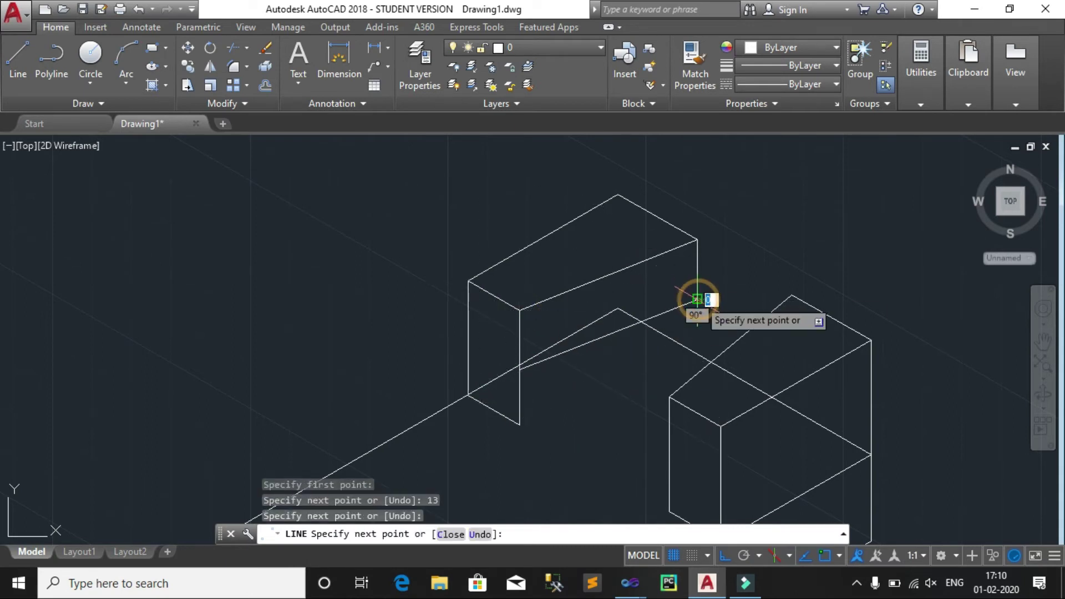
pyautogui.click(697, 299)
pyautogui.press('Return')
pyautogui.press('Return')
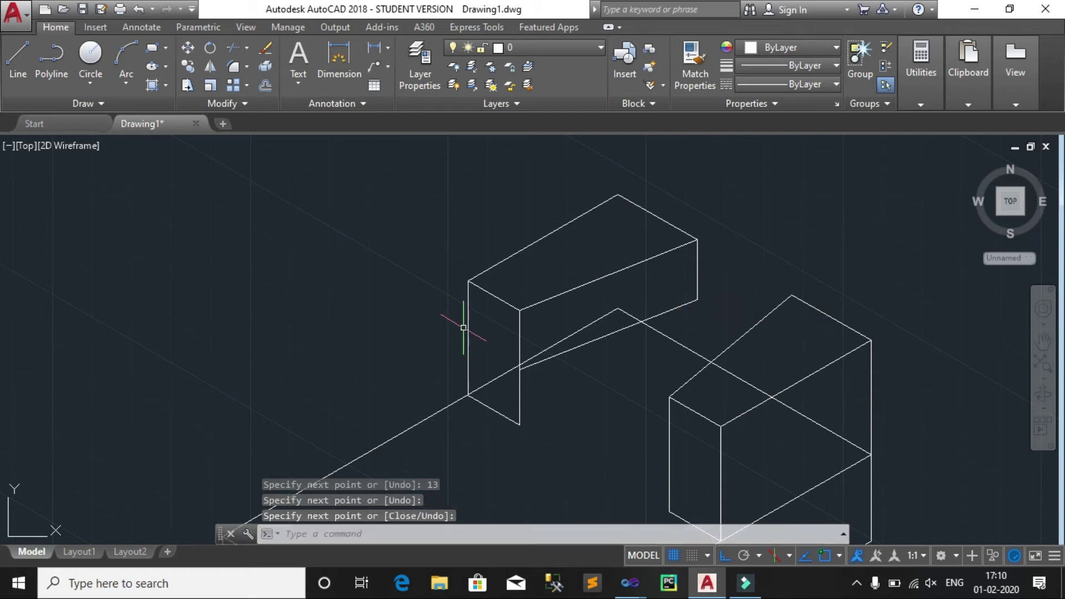
pyautogui.write('tr')
# Step: Trim away the hidden base diagonal and the short segment inside the upper block's front face
pyautogui.press('Return')
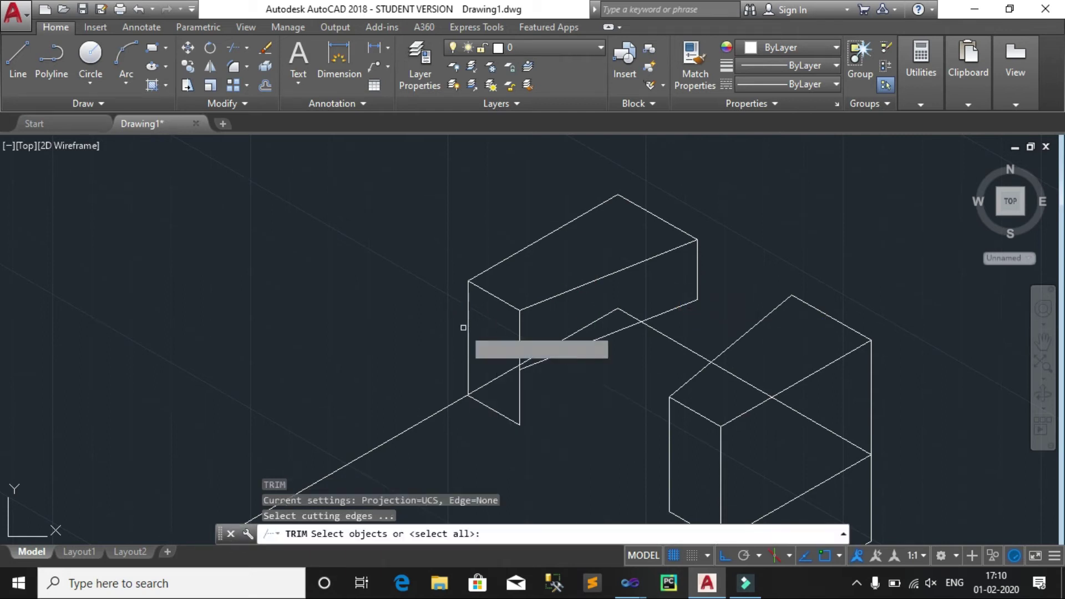
pyautogui.press('Return')
pyautogui.click(556, 342)
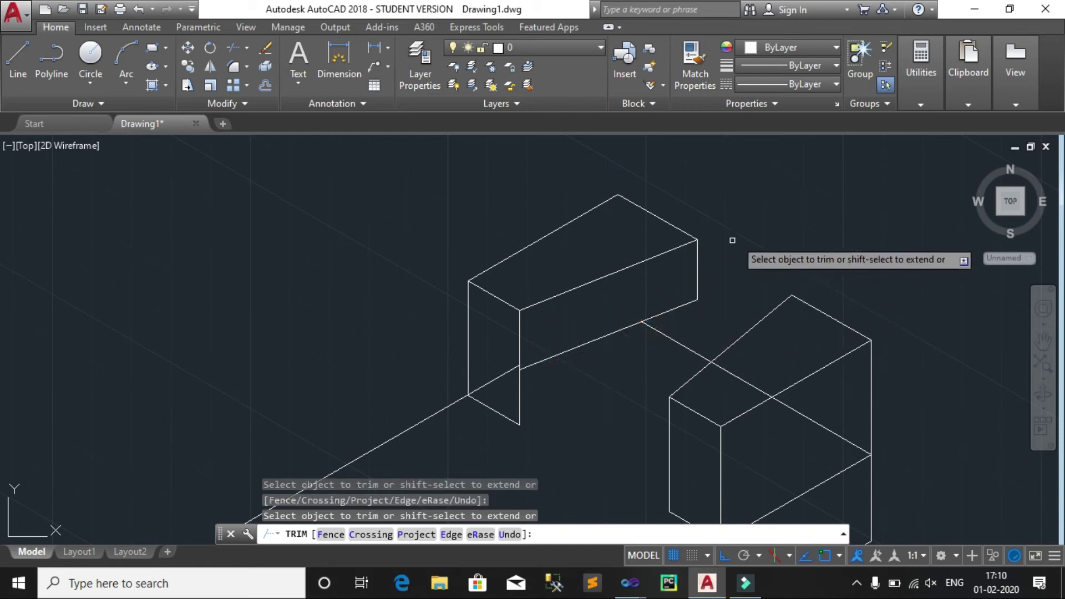
pyautogui.rightClick(749, 218)
pyautogui.click(482, 375)
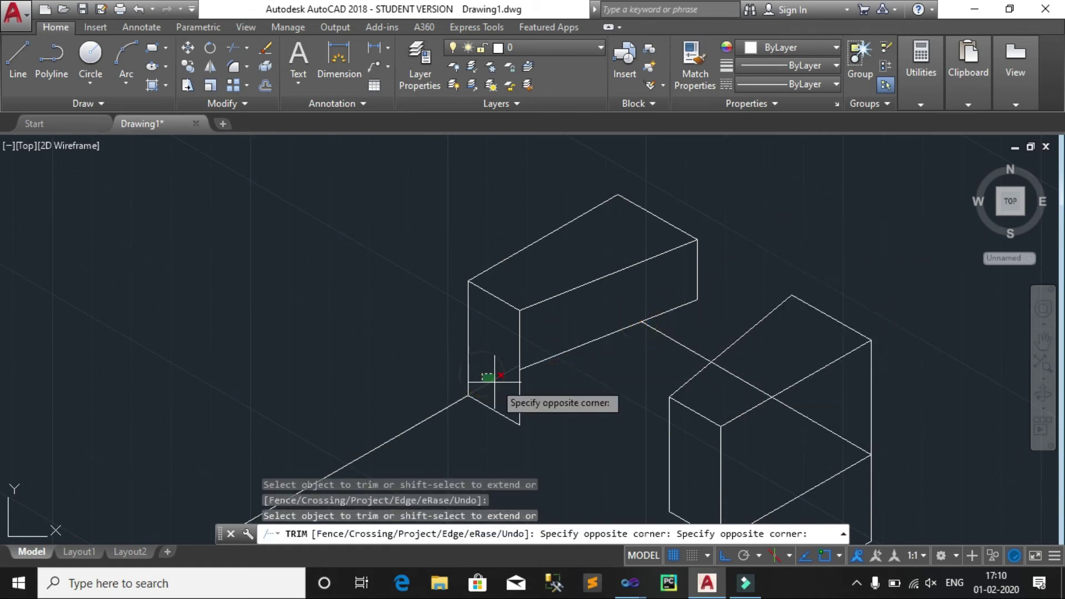
pyautogui.rightClick(778, 172)
pyautogui.click(797, 183)
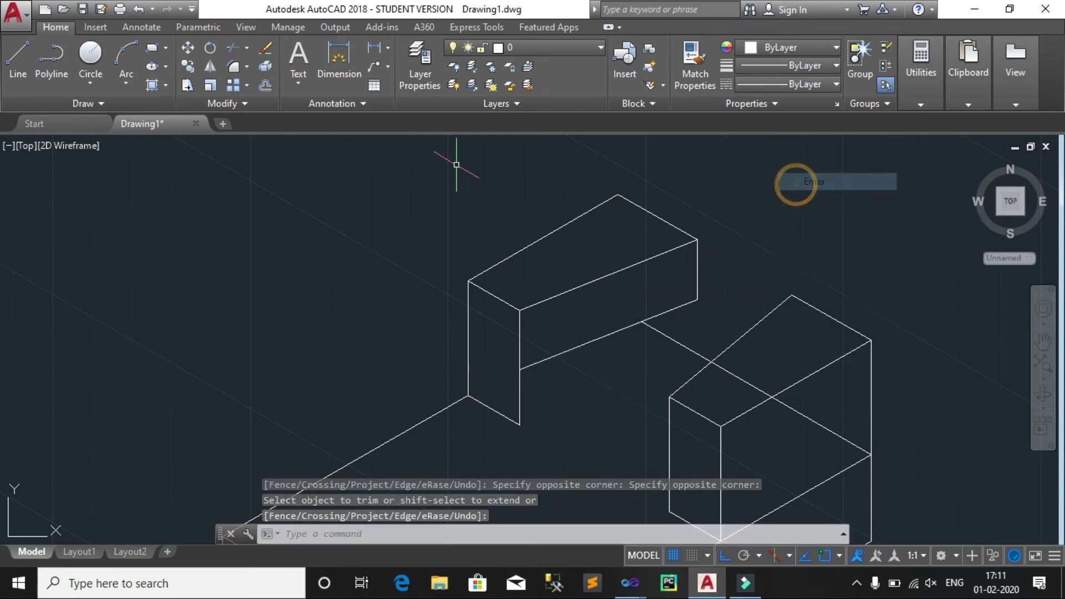
pyautogui.click(18, 59)
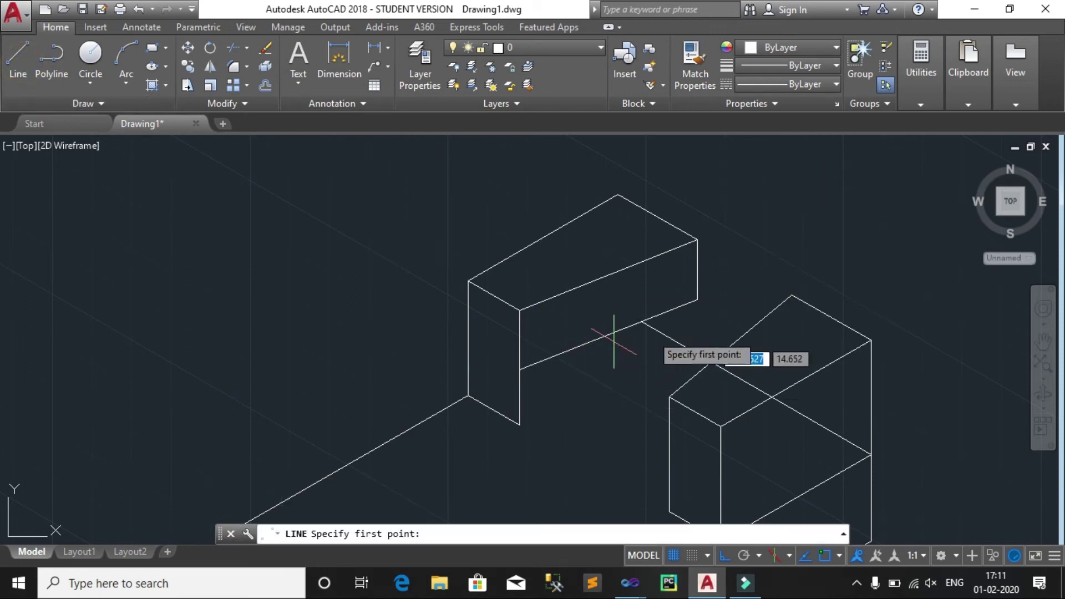
# Step: Draw a 20-unit edge from the upper block's lower right corner
pyautogui.click(697, 300)
pyautogui.write('20')
pyautogui.press('Return')
# Step: Trim the lines crossing the right block's top face, using all lines as boundaries
pyautogui.write('t')
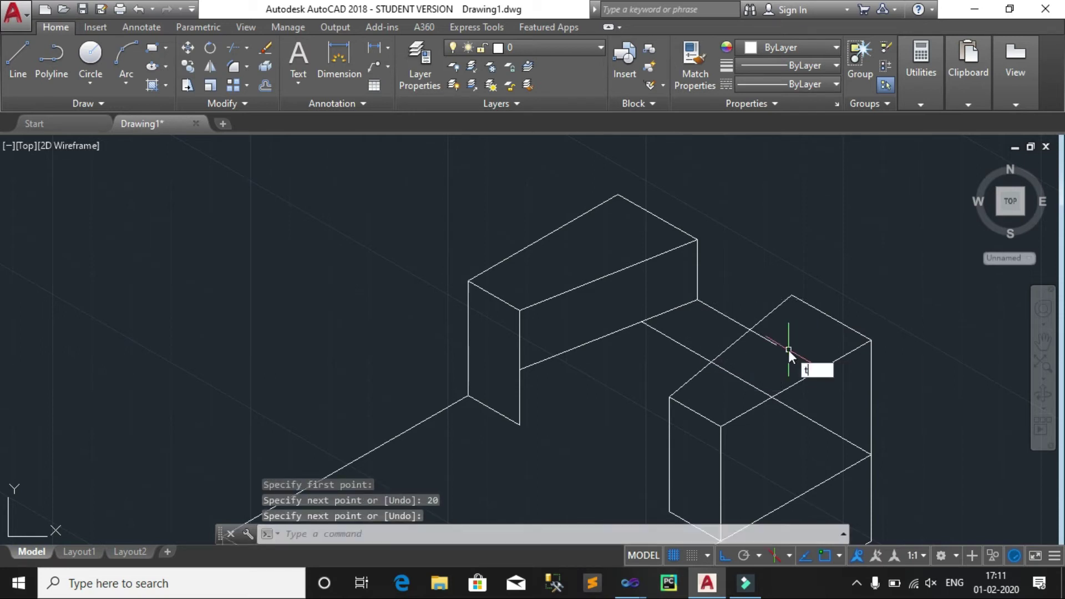
pyautogui.press('Return')
pyautogui.press('Return')
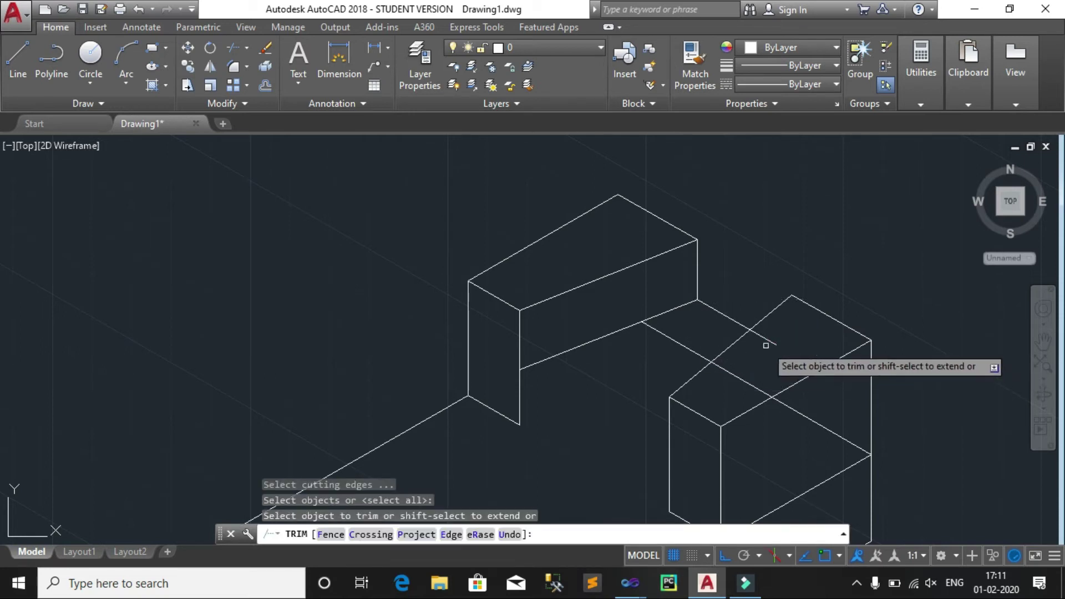
pyautogui.click(770, 338)
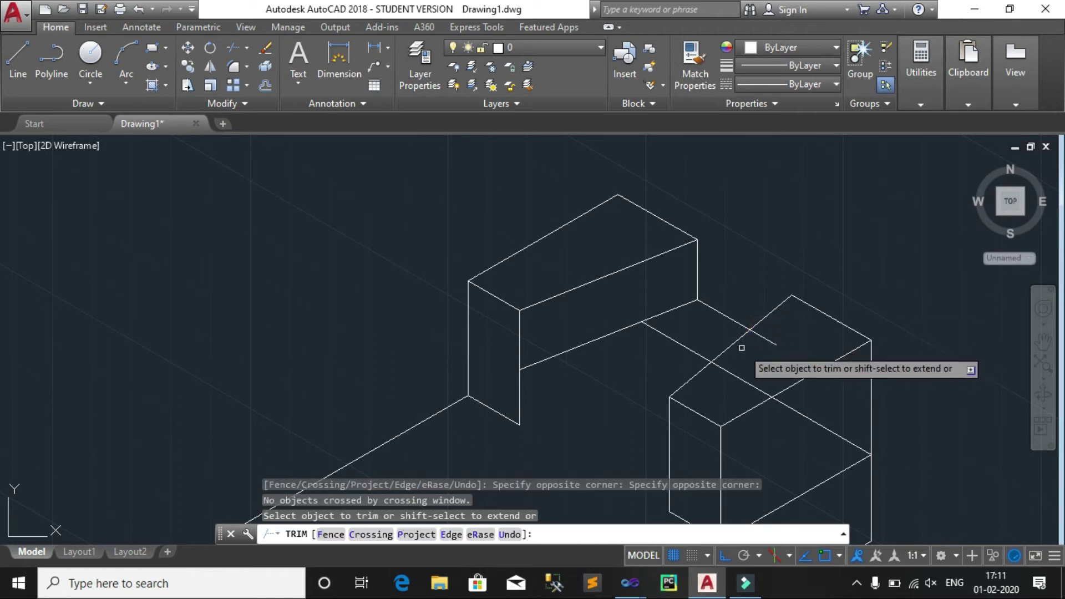
pyautogui.click(678, 345)
pyautogui.click(719, 312)
pyautogui.click(745, 384)
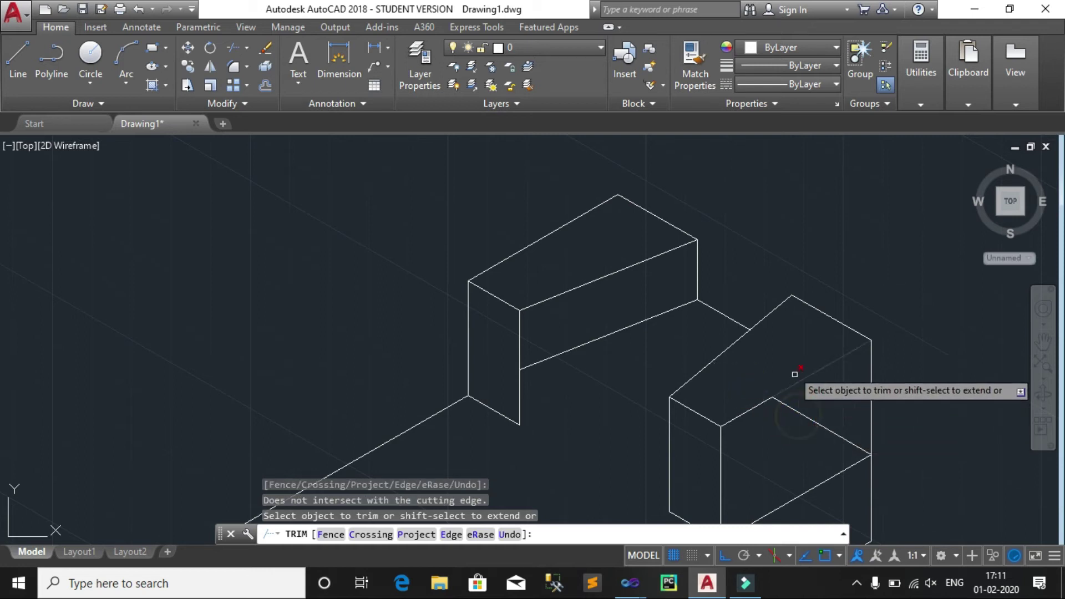
pyautogui.rightClick(797, 352)
pyautogui.click(825, 131)
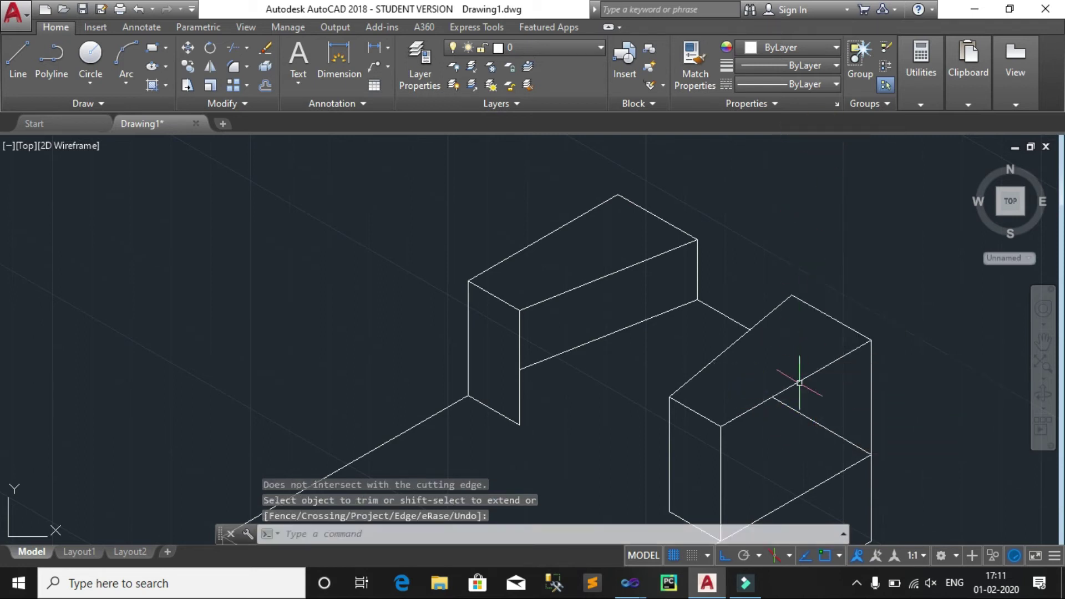
# Step: Erase the leftover line on the right block
pyautogui.click(800, 413)
pyautogui.rightClick(756, 188)
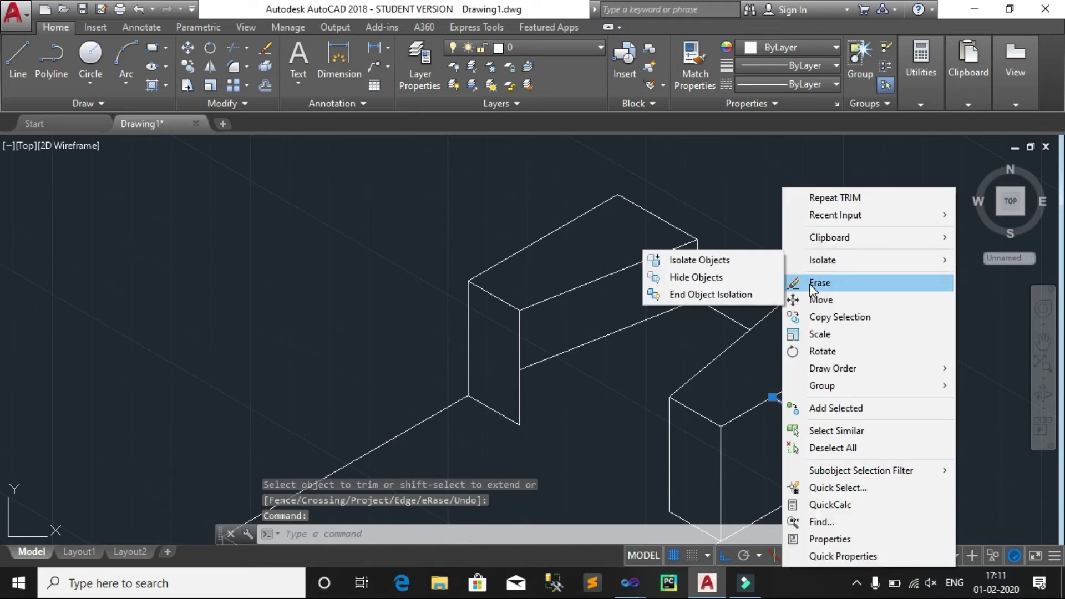
pyautogui.click(810, 284)
pyautogui.scroll(-3, 779, 305)
pyautogui.scroll(2, 742, 290)
pyautogui.scroll(2, 630, 337)
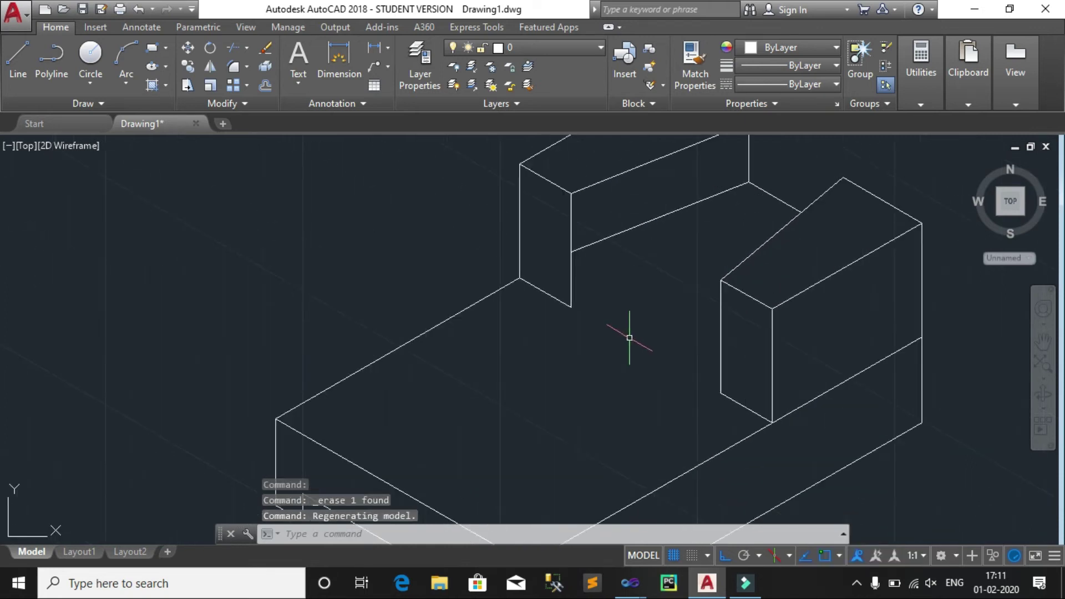
# Step: Draw a base edge from the left block's bottom front corner to the right block's corner
pyautogui.click(19, 67)
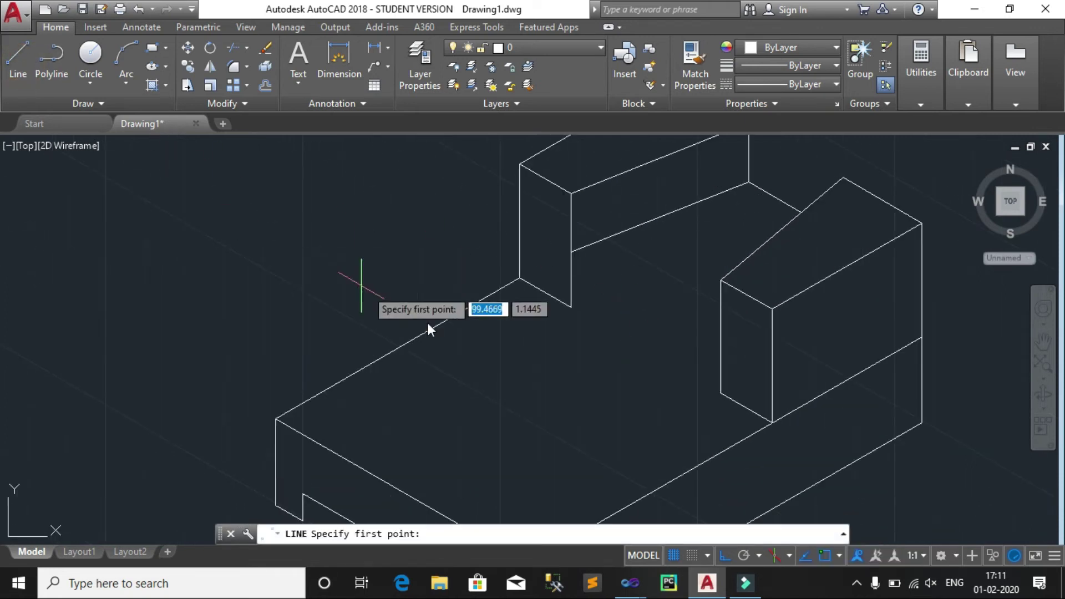
pyautogui.click(571, 307)
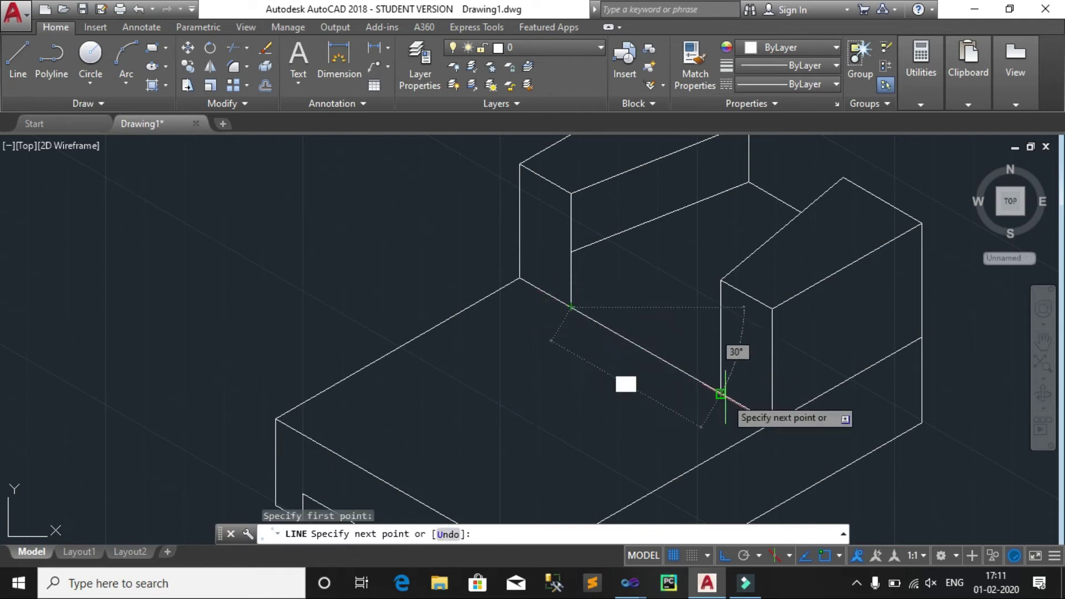
pyautogui.click(721, 394)
pyautogui.press('Return')
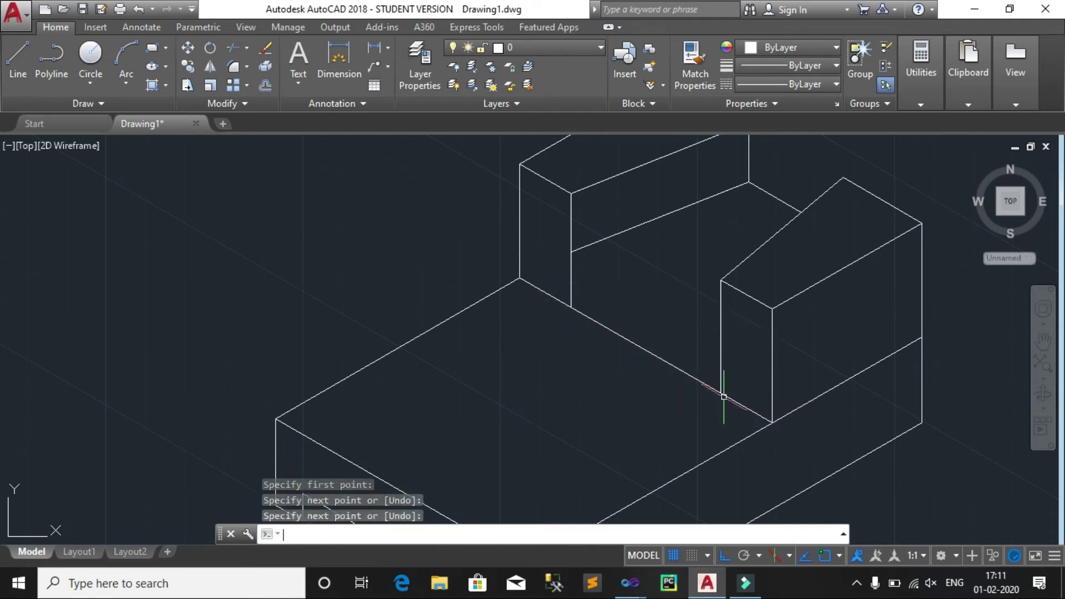
pyautogui.moveTo(738, 322)
pyautogui.mouseDown(button='middle')
pyautogui.moveTo(686, 380)
pyautogui.moveTo(509, 389)
pyautogui.mouseUp(button='middle')
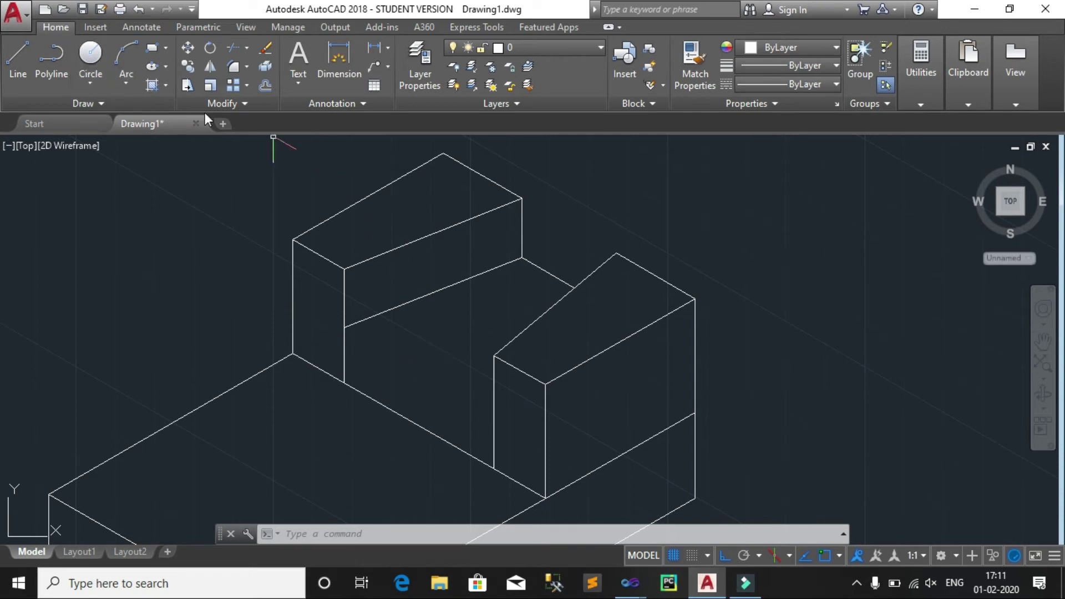
# Step: On the top isoplane, draw a 13-unit line from each raised block's top edge
pyautogui.click(20, 55)
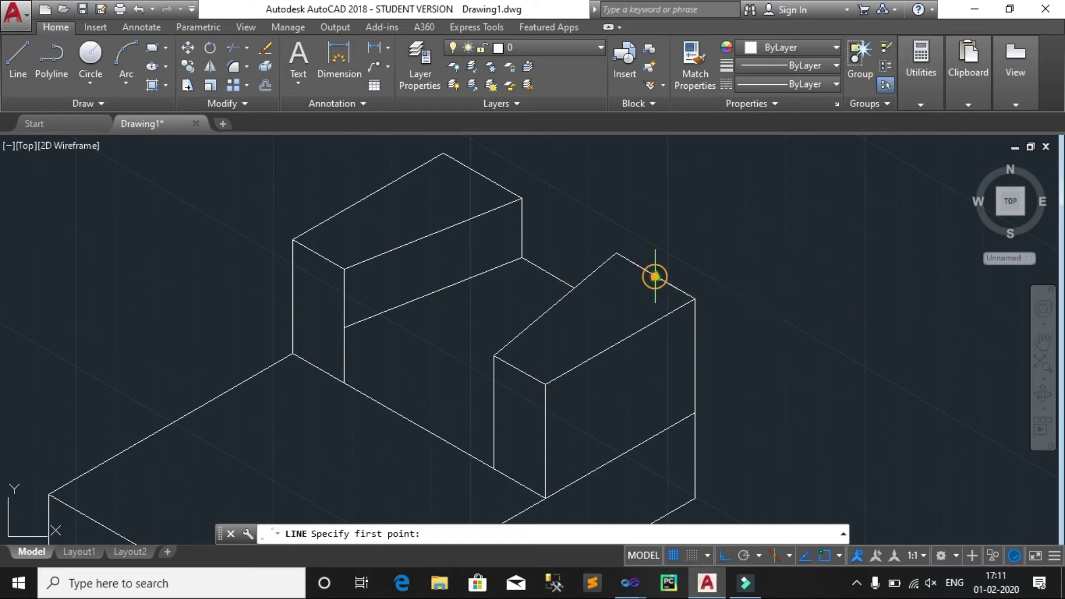
pyautogui.click(657, 275)
pyautogui.press('F5')
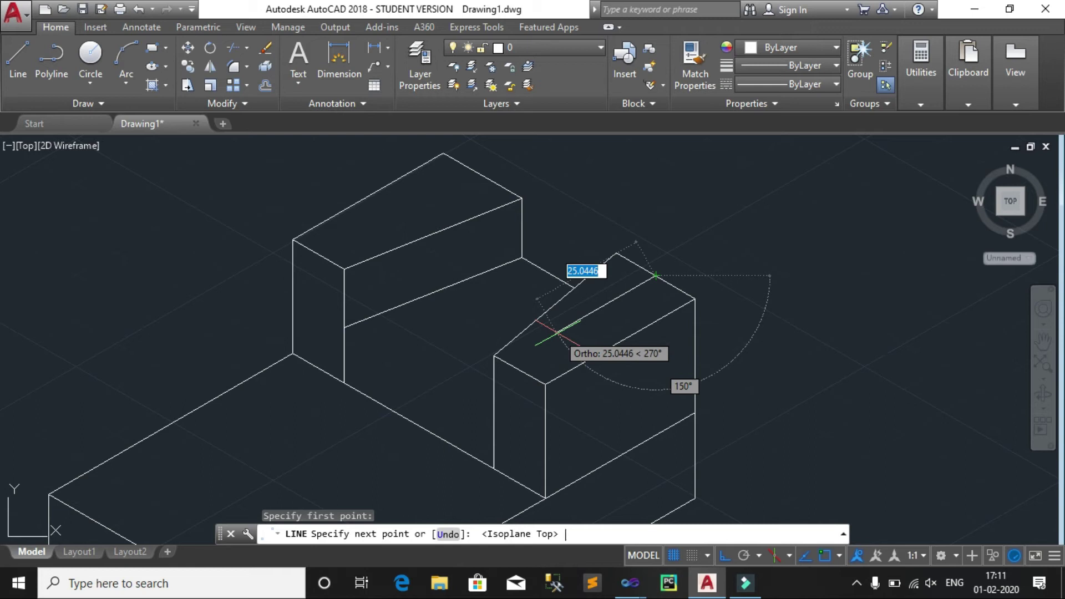
pyautogui.write('1')
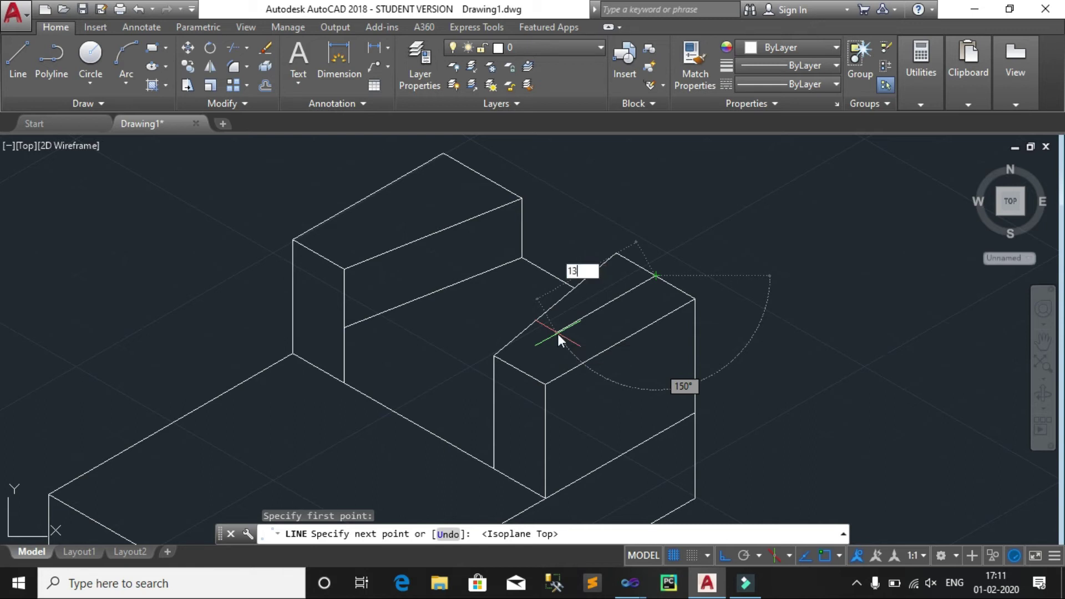
pyautogui.write('3')
pyautogui.press('Return')
pyautogui.press('Return')
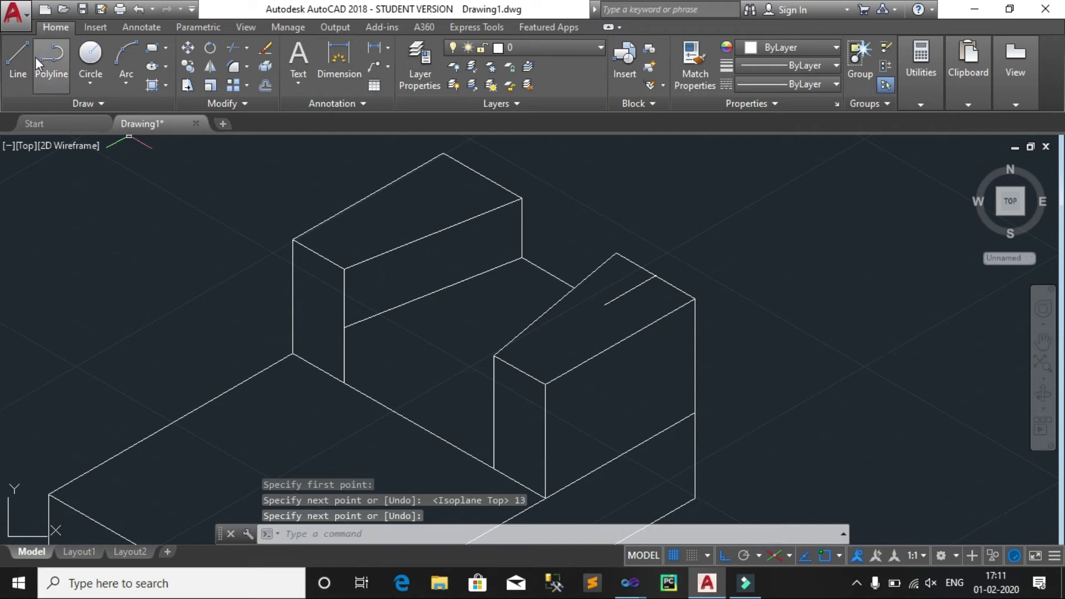
pyautogui.press('Return')
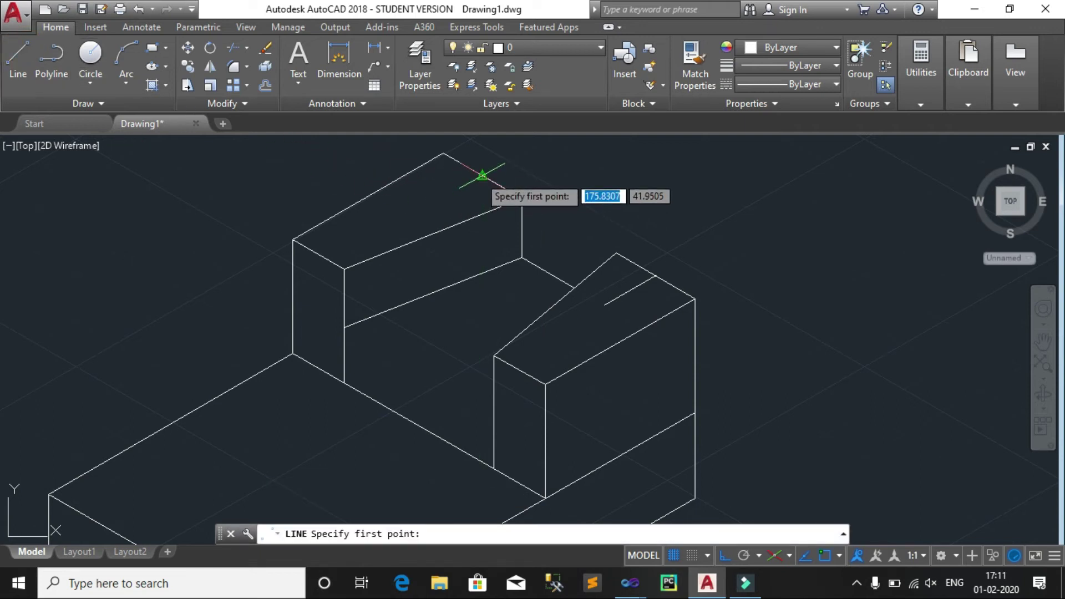
pyautogui.click(482, 175)
pyautogui.write('13')
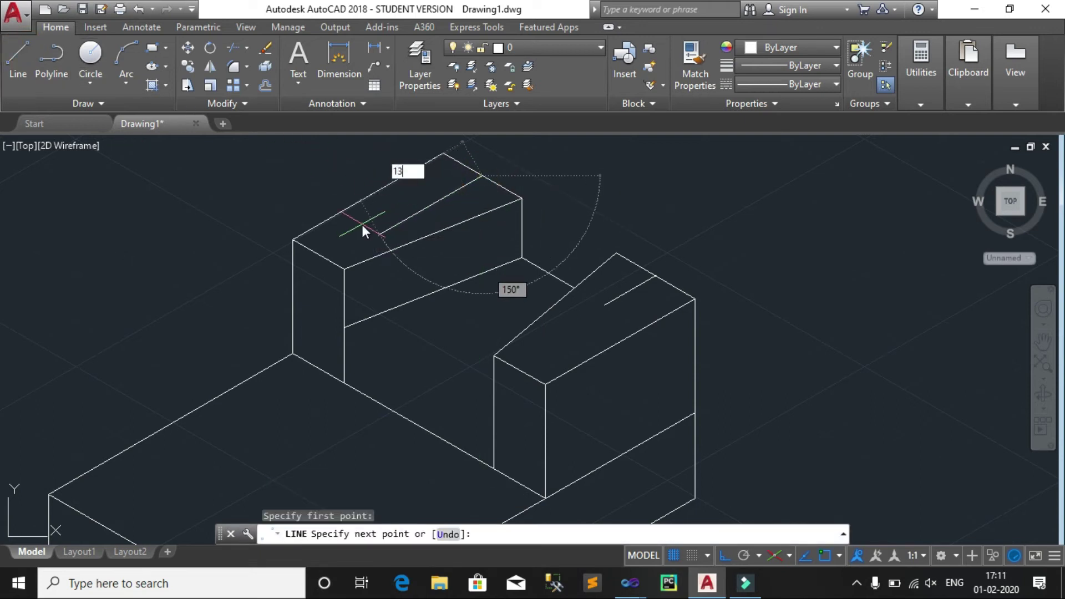
pyautogui.press('Return')
pyautogui.press('Return')
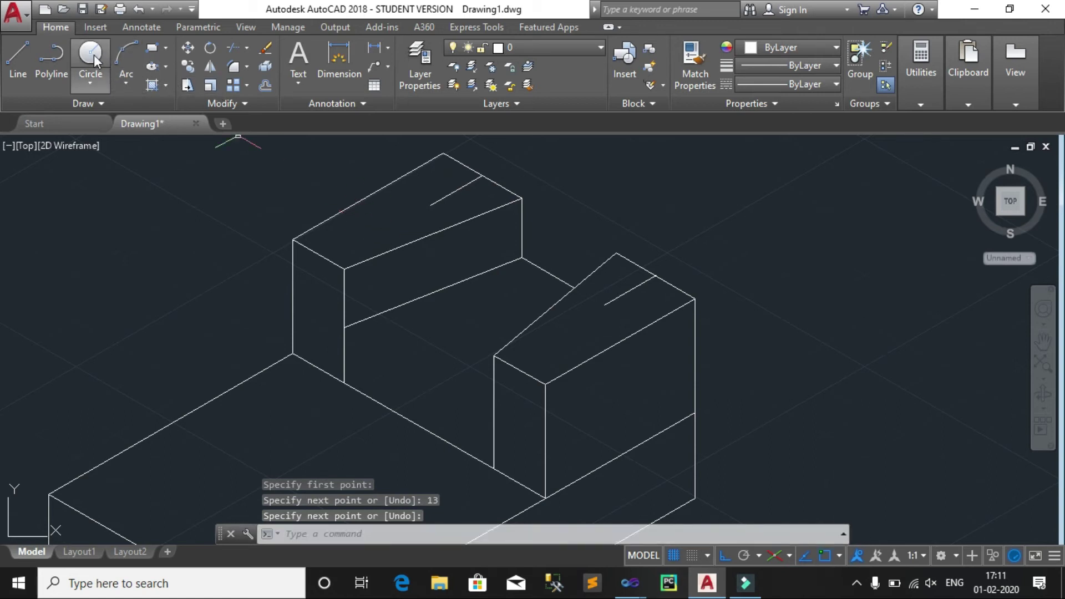
pyautogui.click(19, 59)
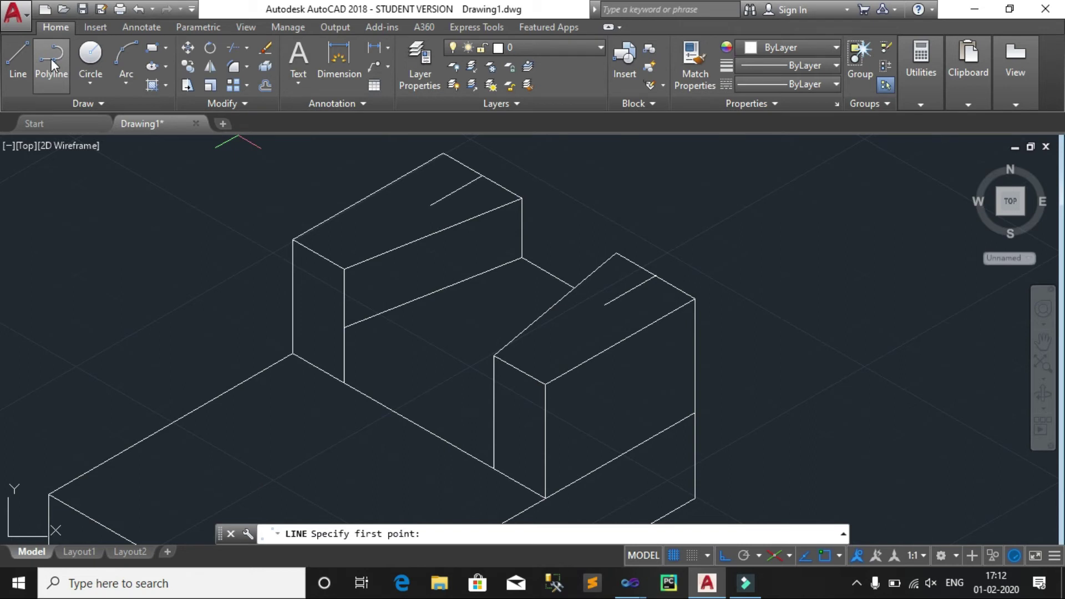
# Step: Draw a radius-6 isocircle centred at the first construction line's end
pyautogui.click(165, 68)
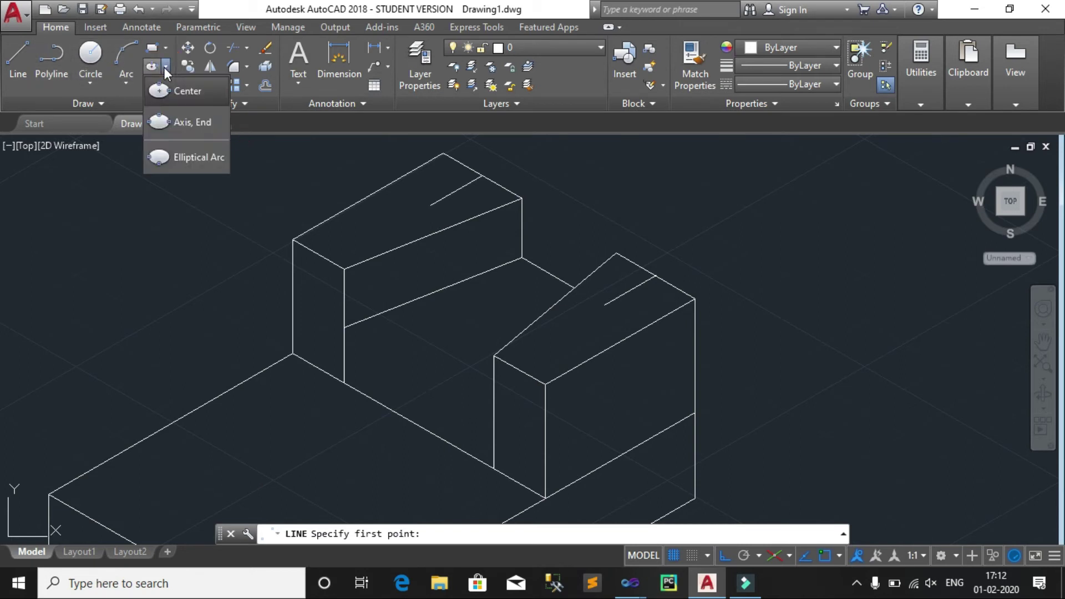
pyautogui.click(184, 122)
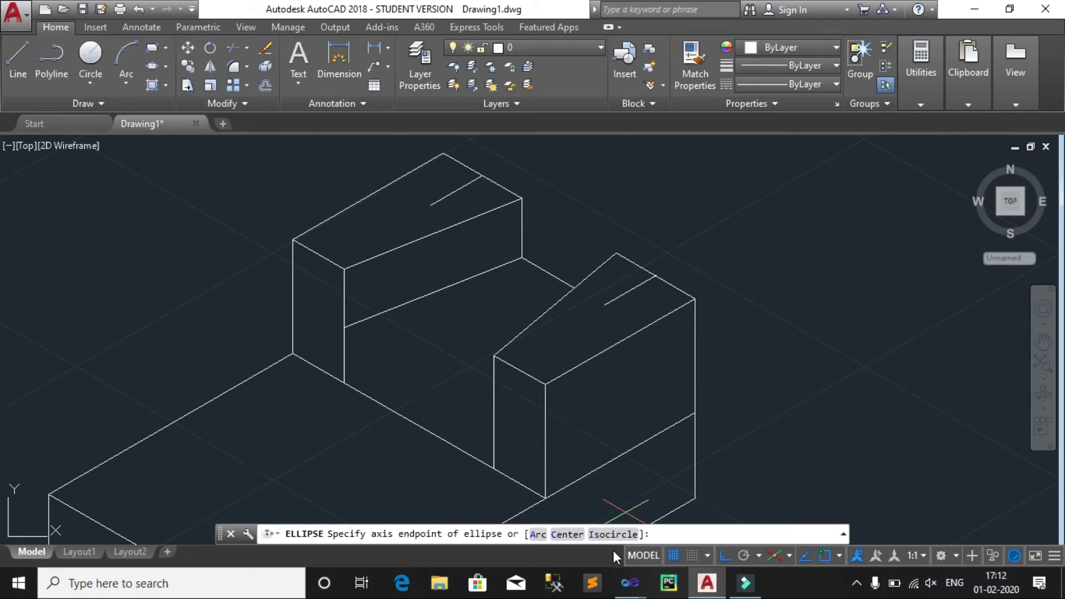
pyautogui.click(613, 534)
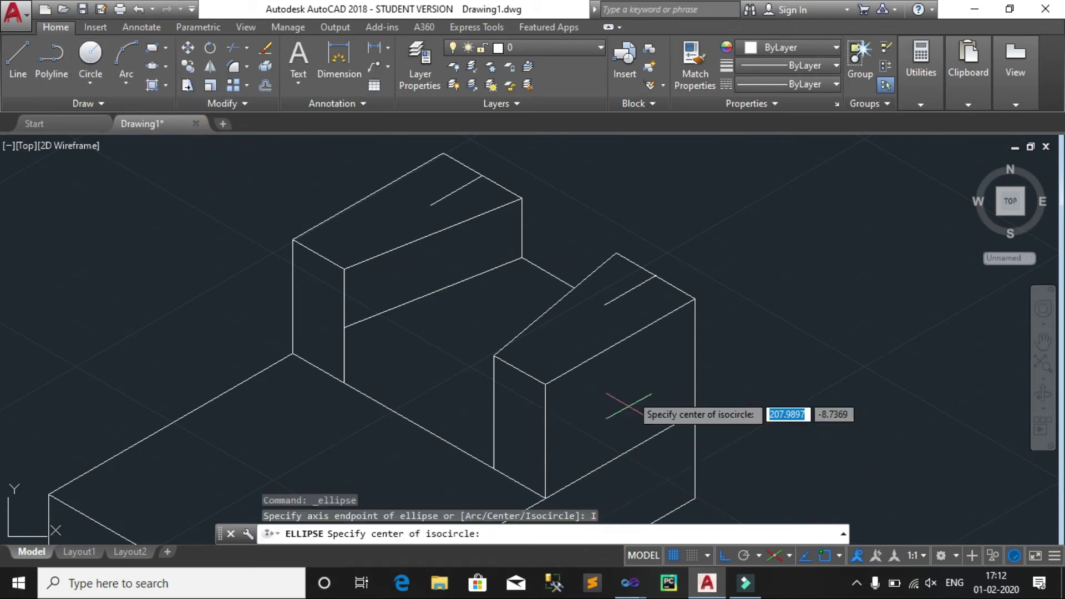
pyautogui.click(604, 305)
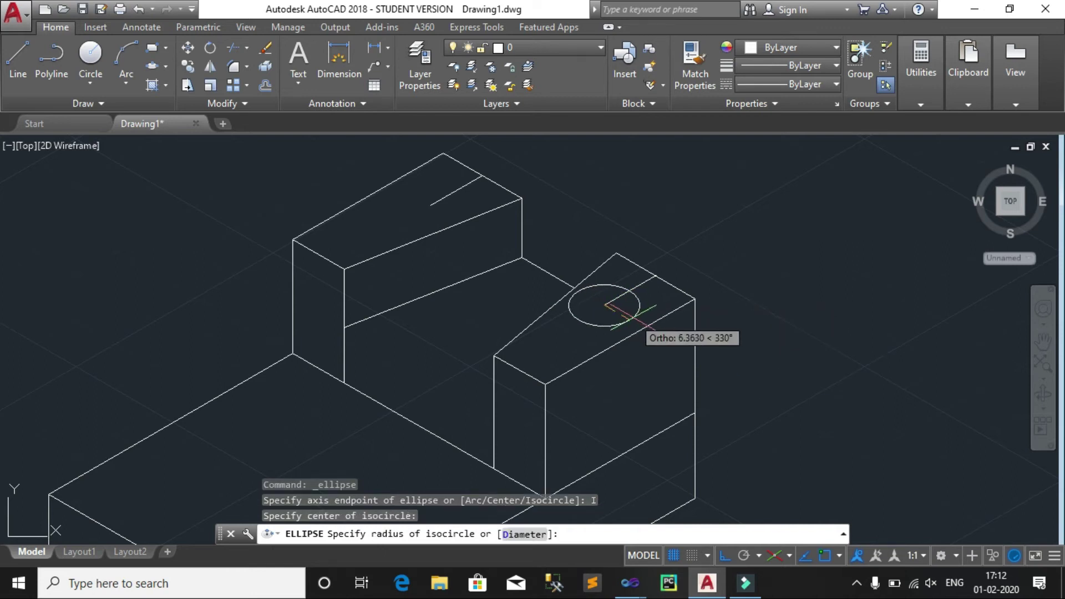
pyautogui.write('6')
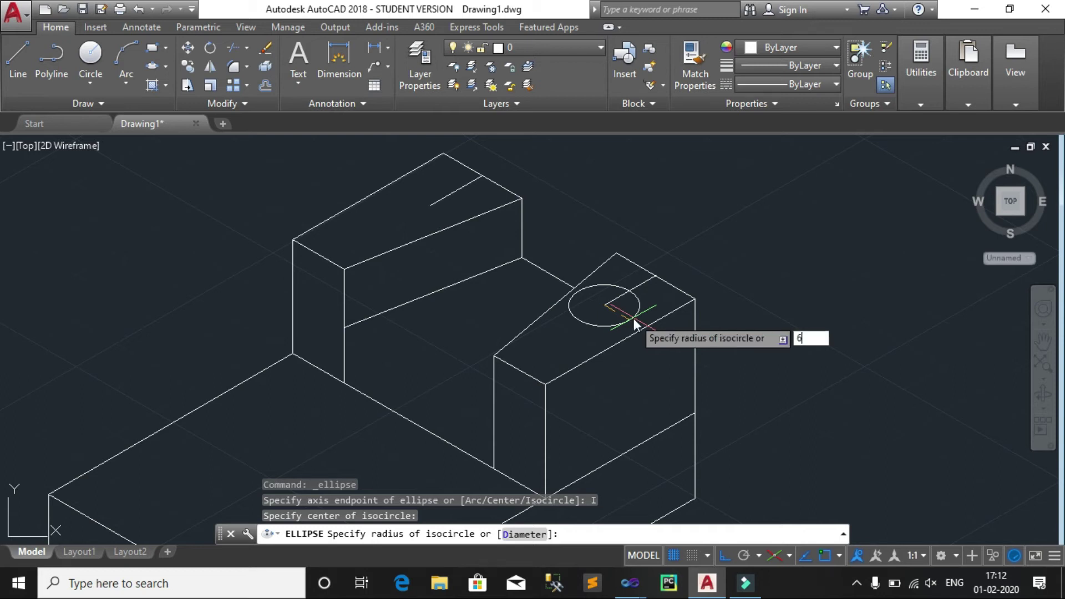
pyautogui.press('Return')
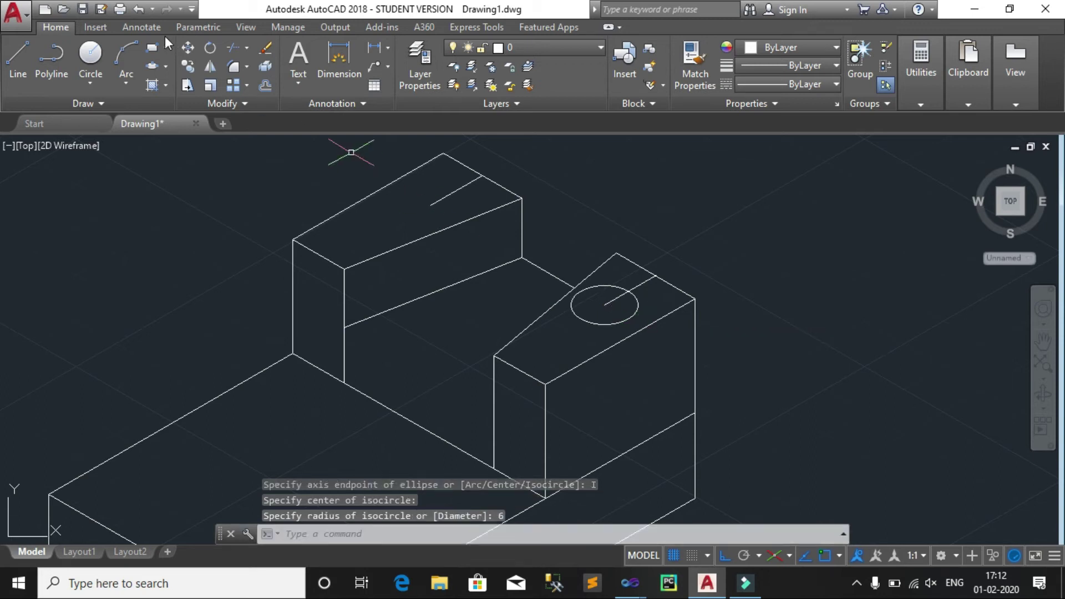
# Step: Copy the isocircle to the other raised block and select both construction lines
pyautogui.click(192, 63)
pyautogui.click(577, 318)
pyautogui.press('Return')
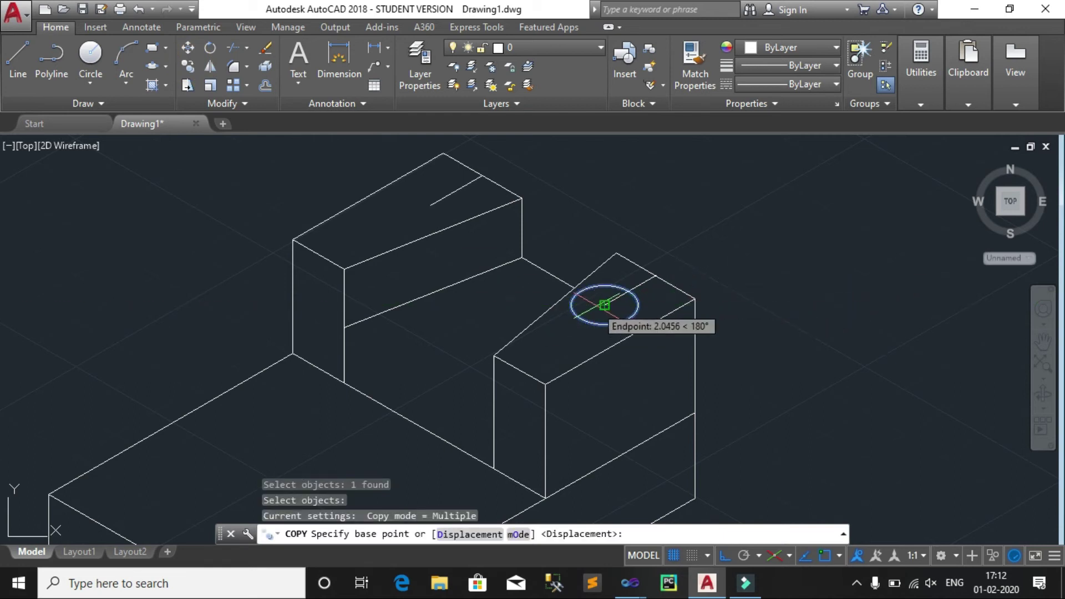
pyautogui.click(605, 305)
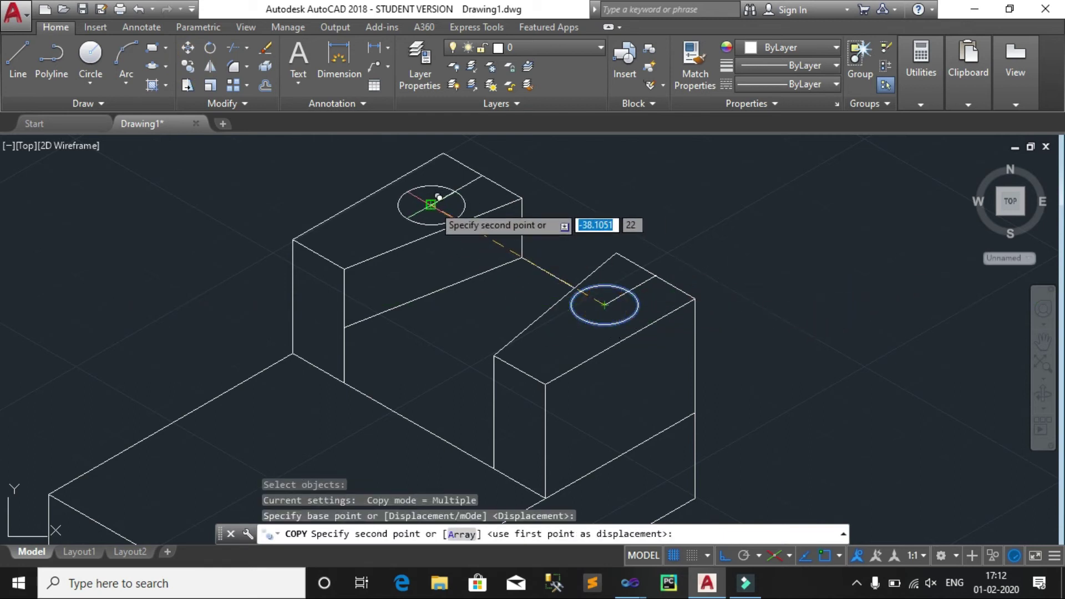
pyautogui.press('Return')
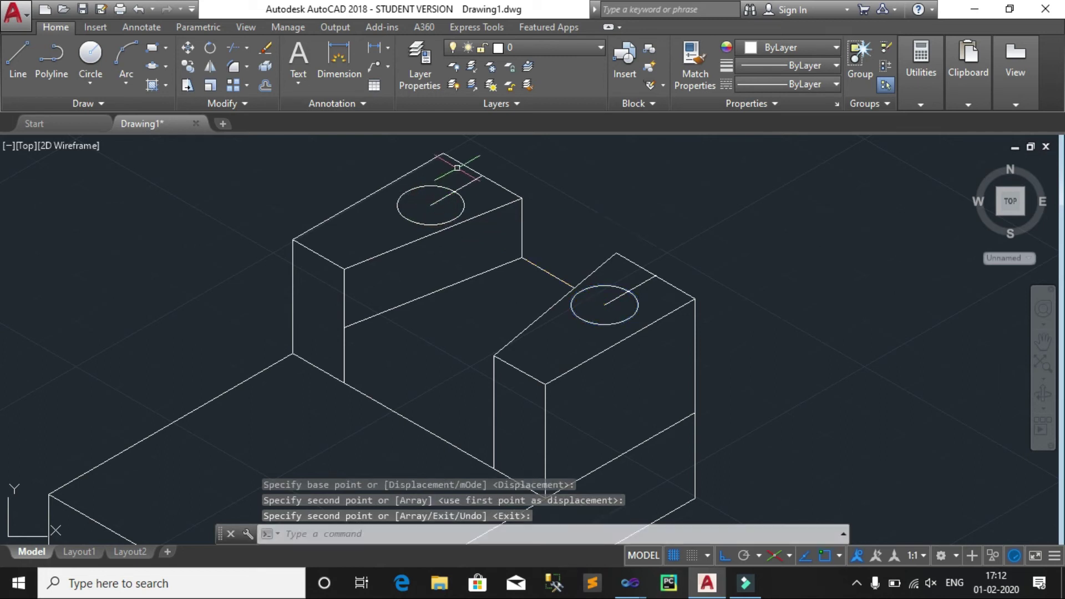
pyautogui.click(462, 188)
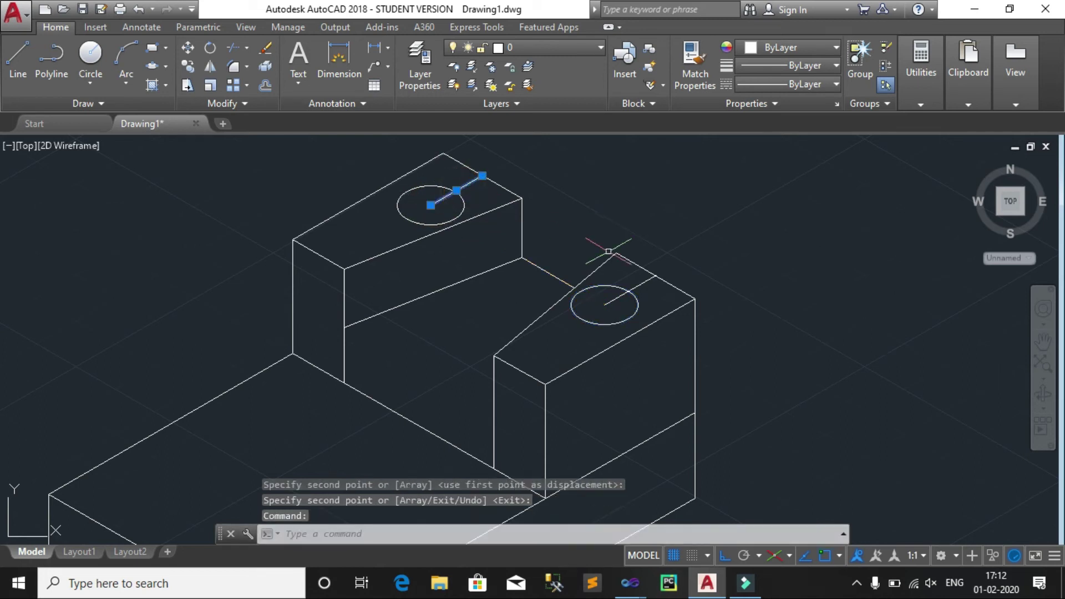
pyautogui.click(643, 282)
# Step: Delete the construction lines and draw a line from the left block's front corner past the right block
pyautogui.press('Delete')
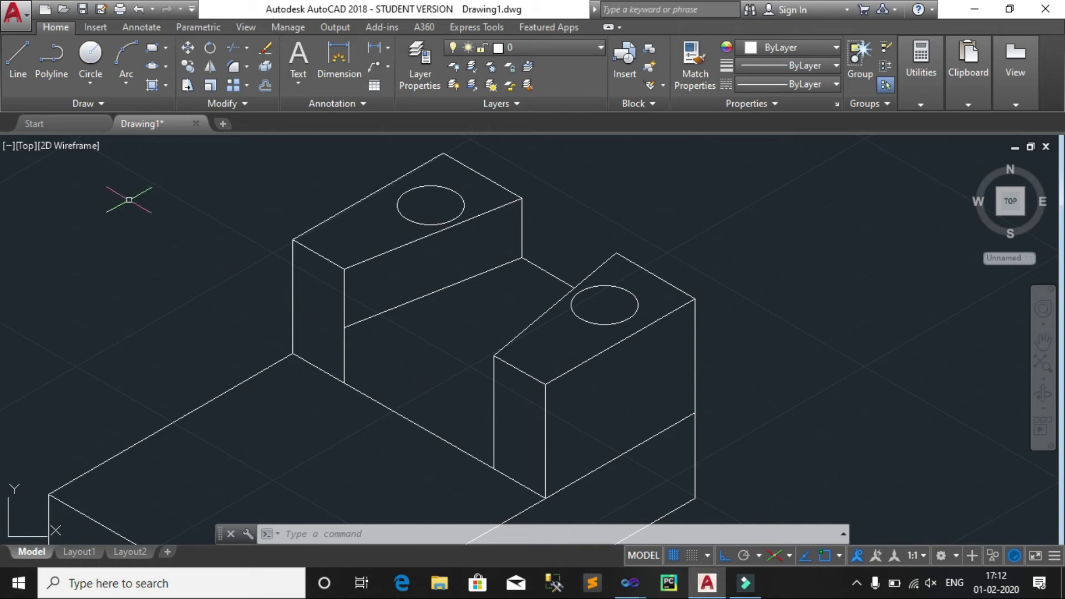
pyautogui.click(17, 55)
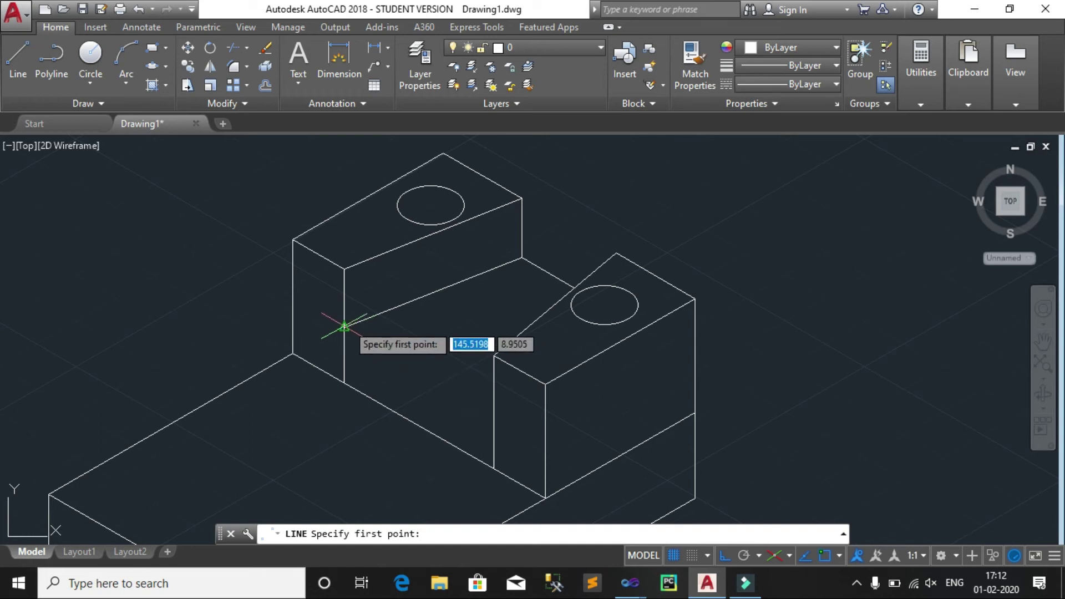
pyautogui.click(345, 326)
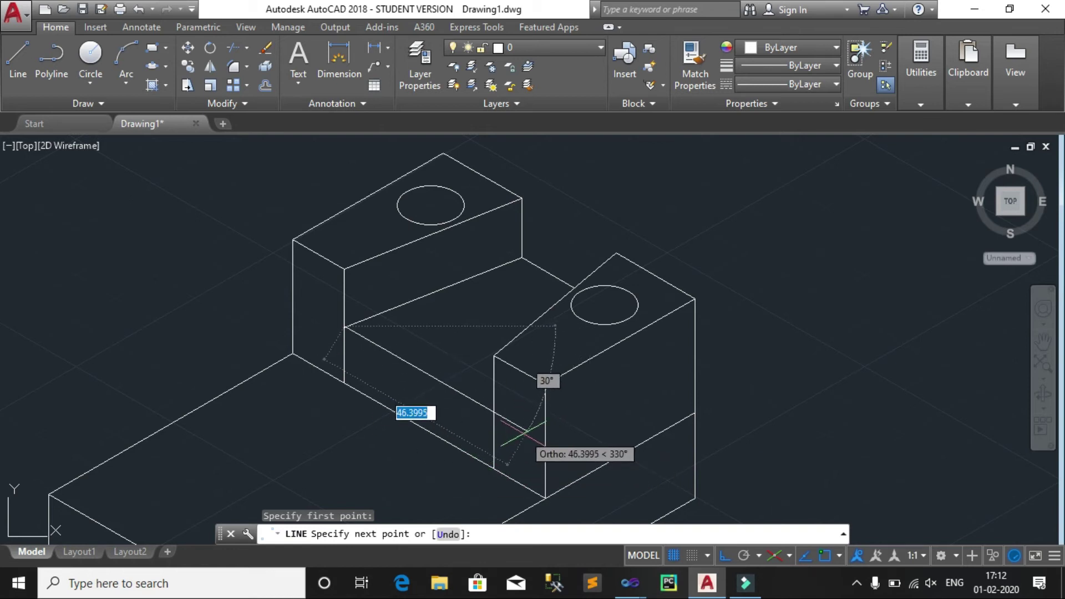
pyautogui.click(523, 433)
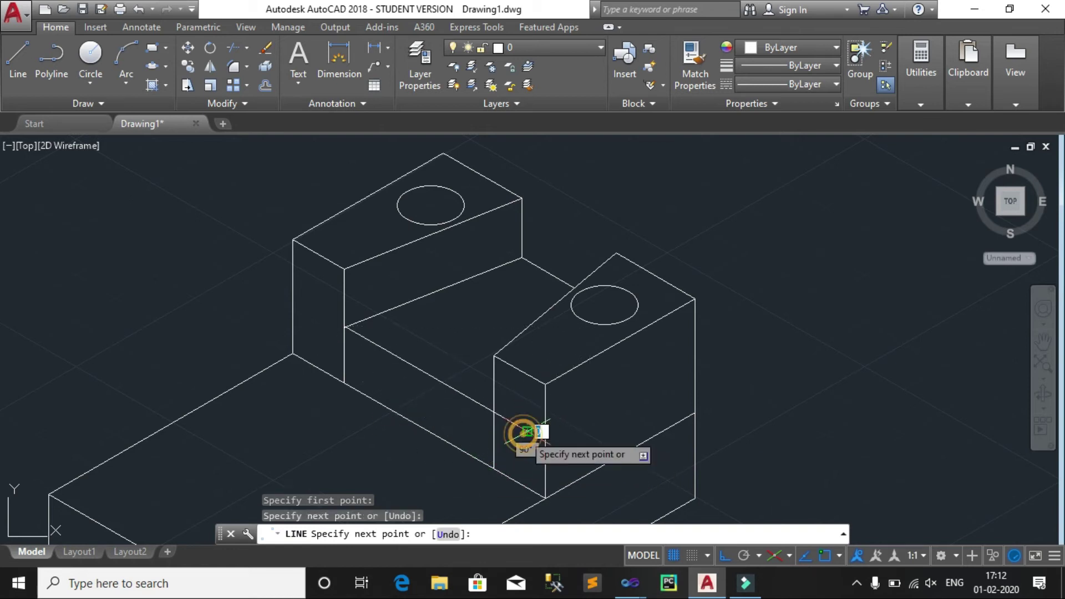
pyautogui.press('Return')
# Step: Trim that line's overhang beyond the right block's face
pyautogui.write('tr')
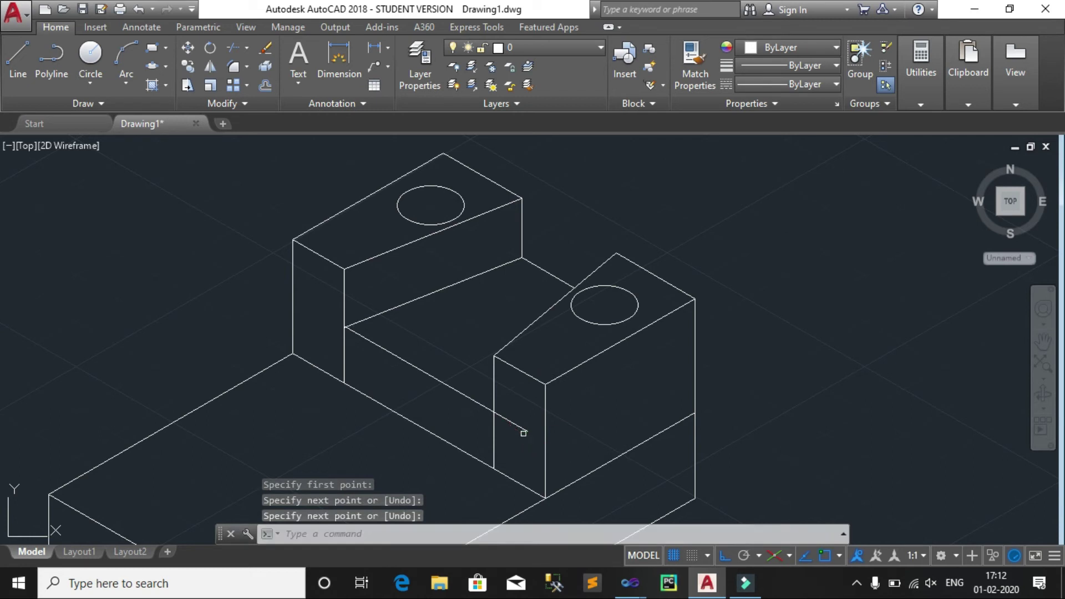
pyautogui.press('Return')
pyautogui.press('Return')
pyautogui.click(516, 425)
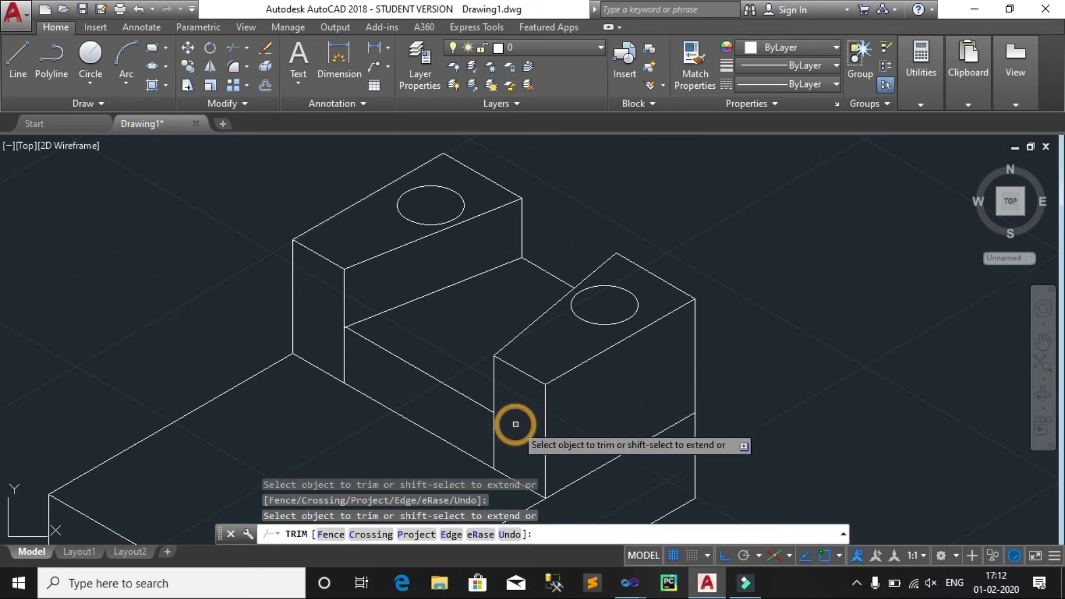
pyautogui.rightClick(516, 425)
pyautogui.click(571, 204)
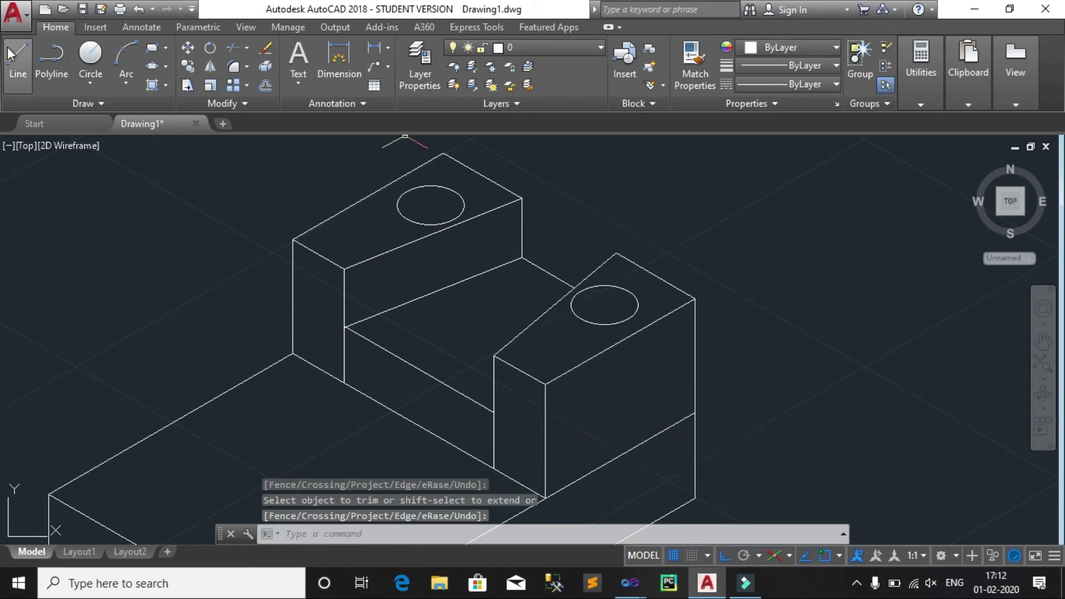
# Step: Draw a 19-unit construction line from the new base-slab edge
pyautogui.click(24, 60)
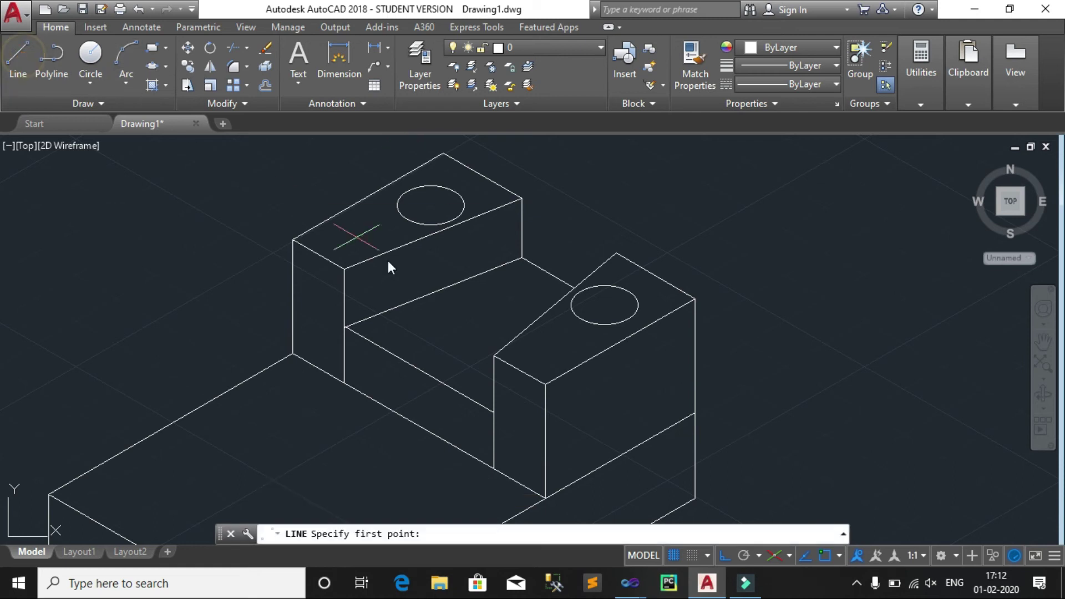
pyautogui.click(420, 369)
pyautogui.write('19')
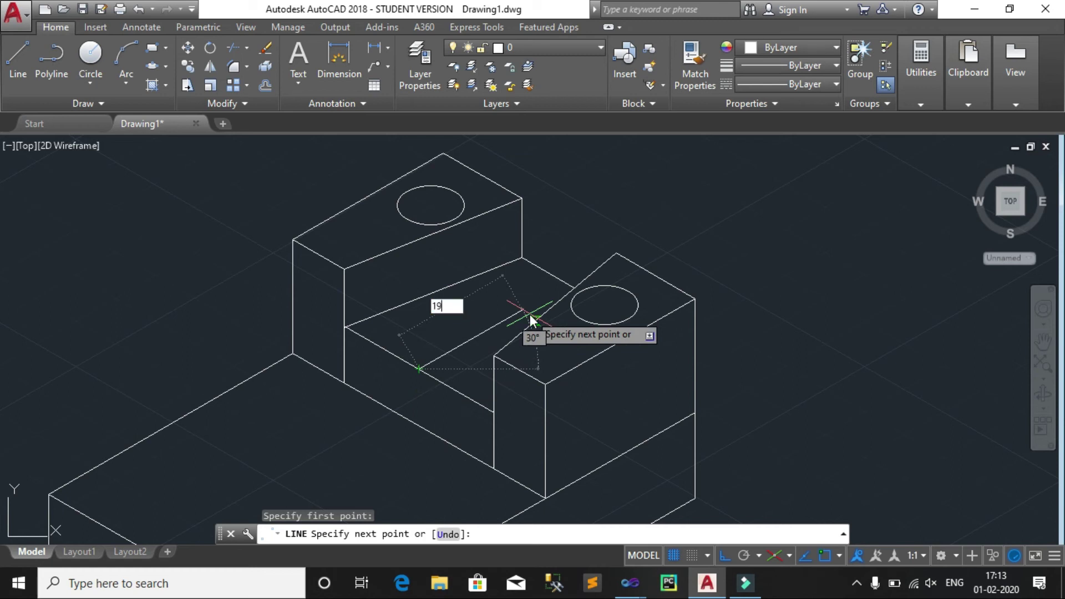
pyautogui.press('Return')
pyautogui.press('Return')
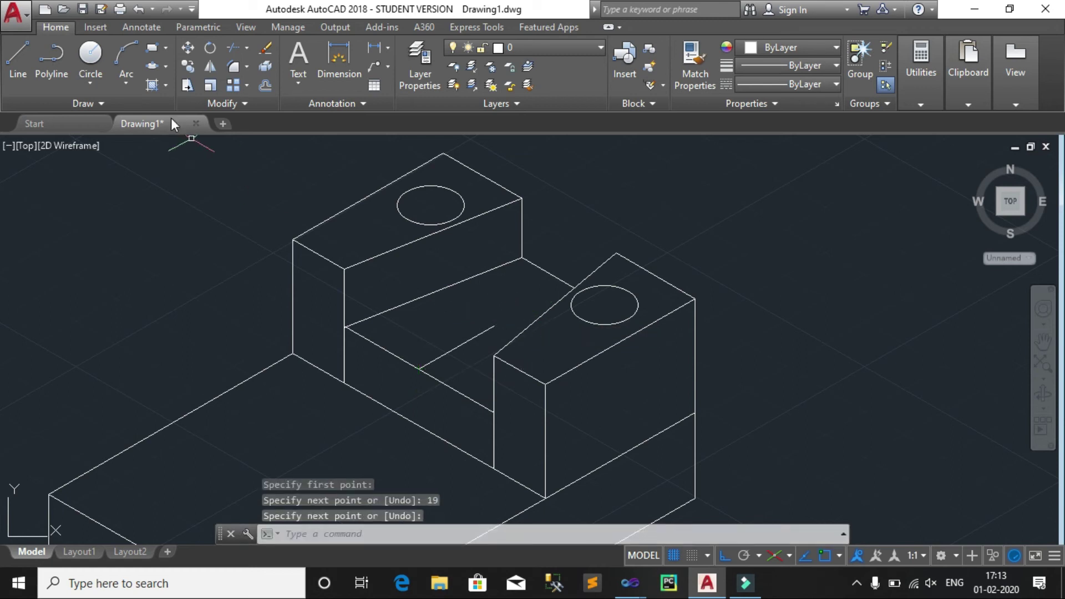
# Step: Draw a 10-diameter isocircle at the construction line's end, then delete that line
pyautogui.click(153, 66)
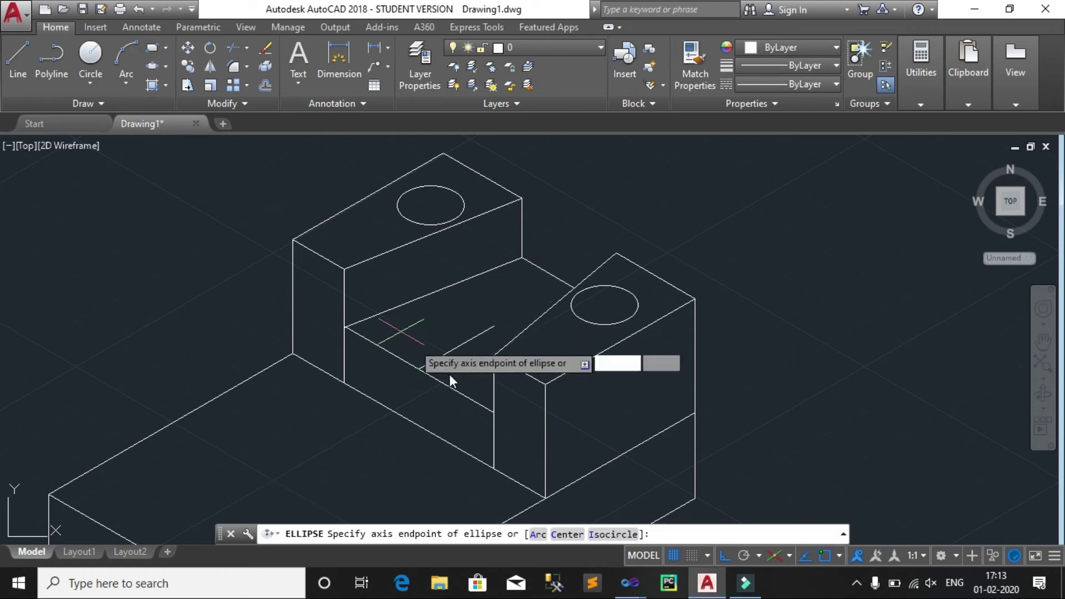
pyautogui.click(611, 536)
pyautogui.click(493, 326)
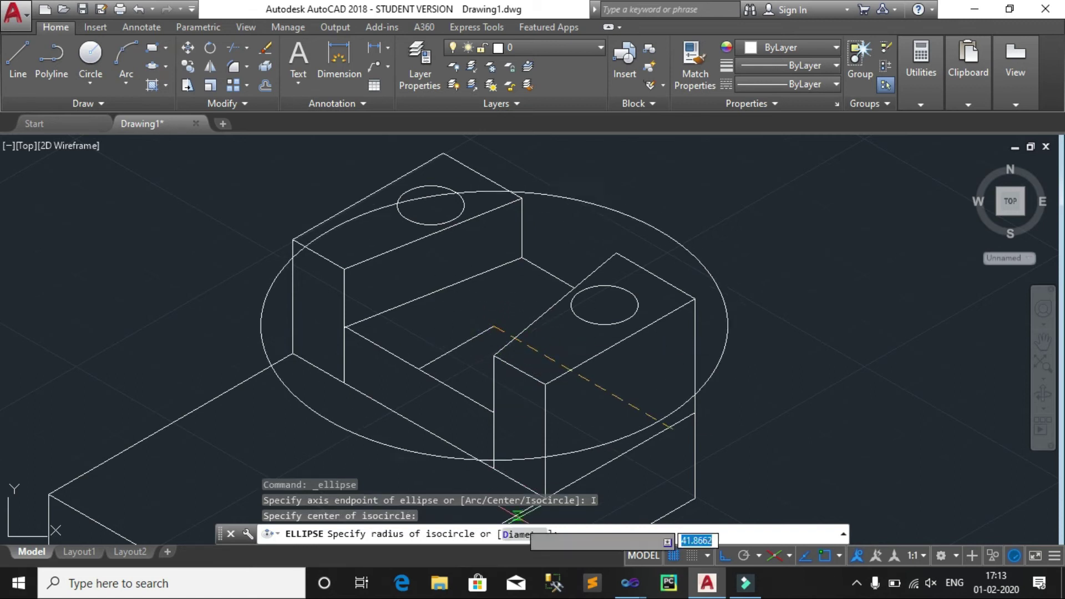
pyautogui.click(522, 535)
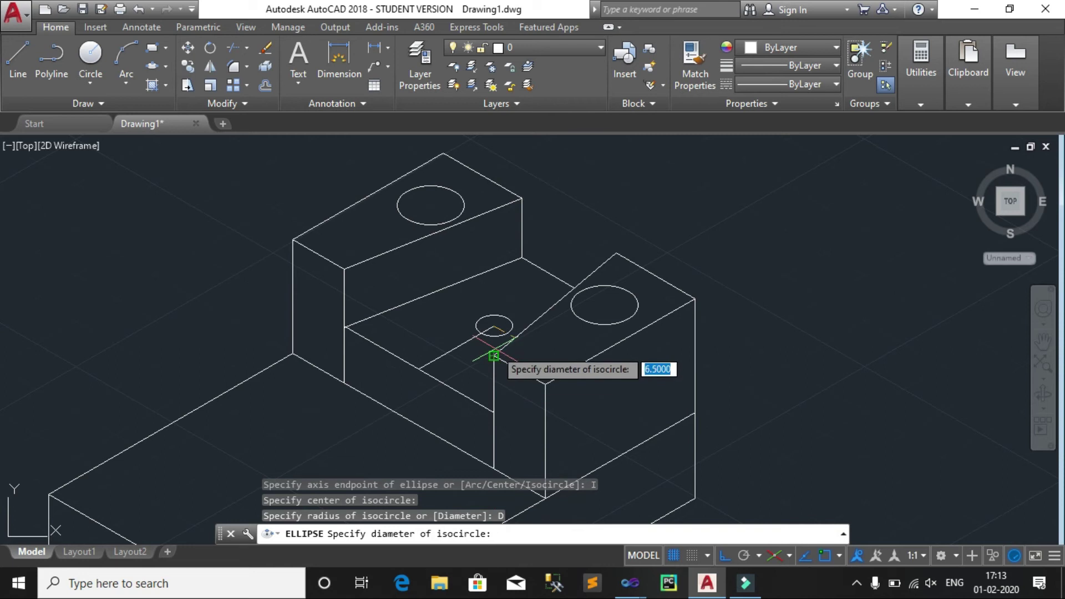
pyautogui.write('10')
pyautogui.press('Return')
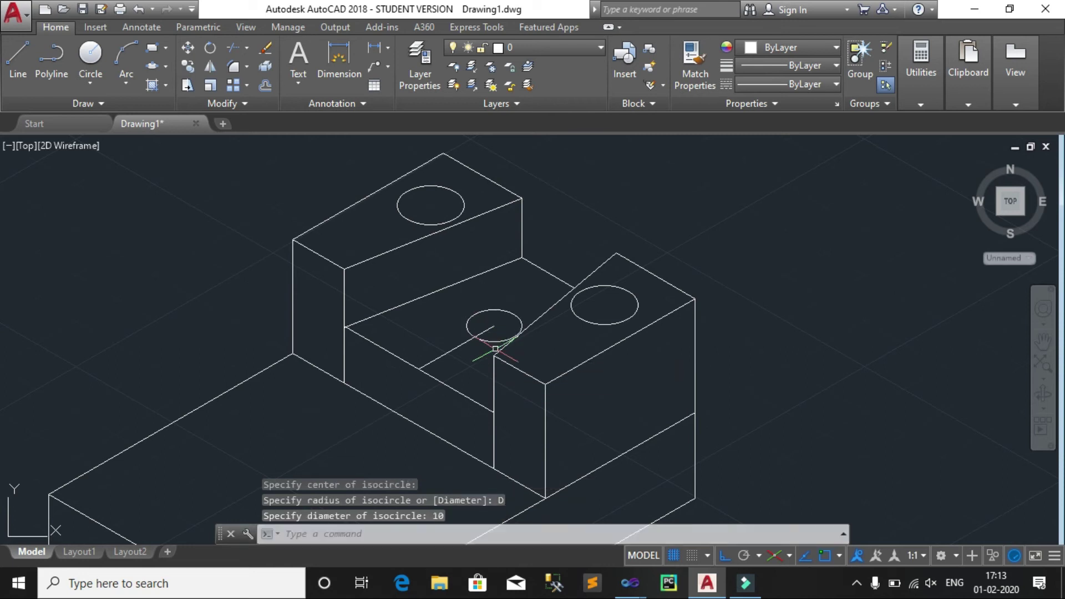
pyautogui.click(460, 347)
pyautogui.press('Delete')
# Step: Pan to the base slab and draw a 13-then-9-unit guide line from the back step's edge
pyautogui.scroll(-2, 299, 402)
pyautogui.moveTo(309, 408); pyautogui.dragTo(628, 297, button='middle')
pyautogui.scroll(2, 703, 381)
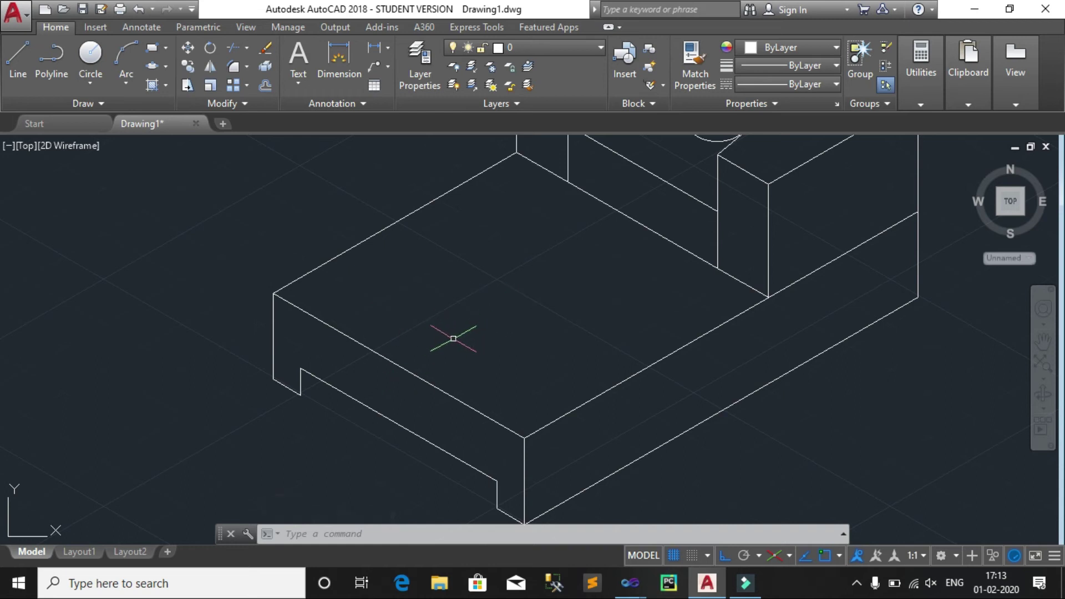
pyautogui.click(21, 60)
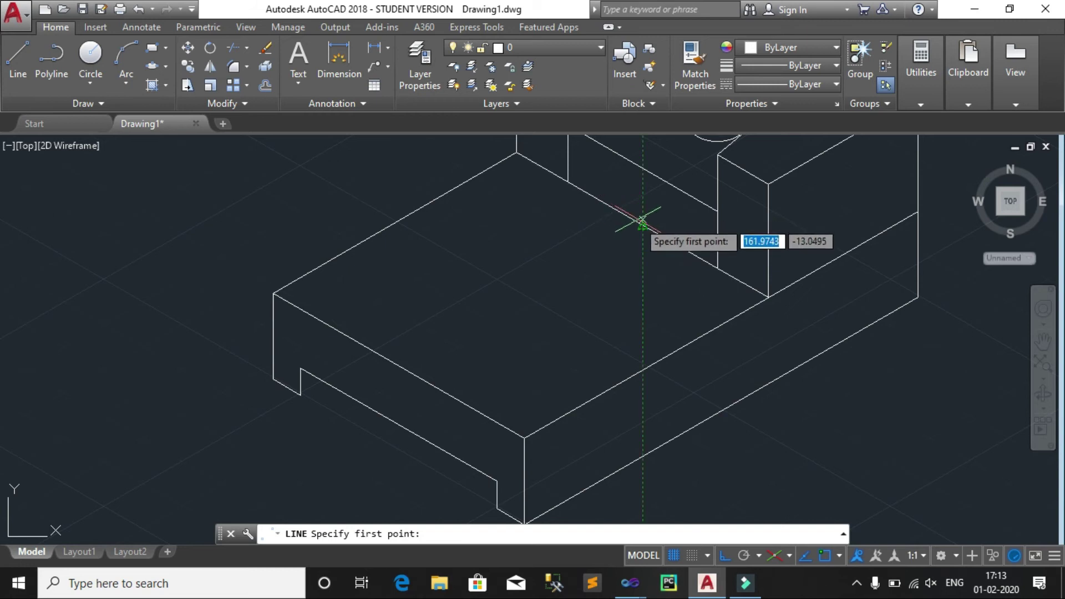
pyautogui.click(642, 224)
pyautogui.write('1')
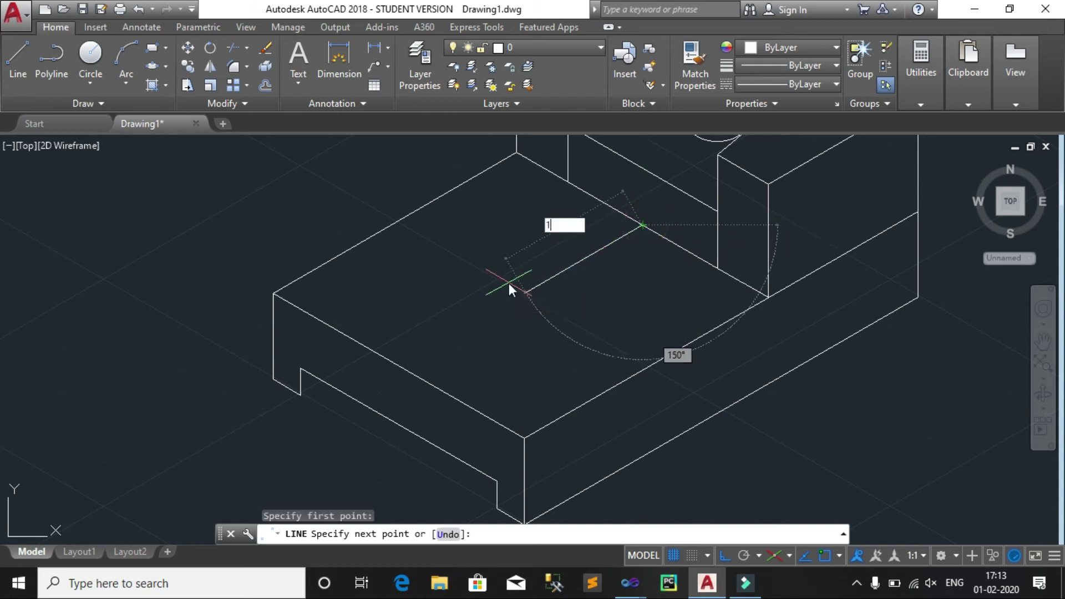
pyautogui.write('3')
pyautogui.press('Return')
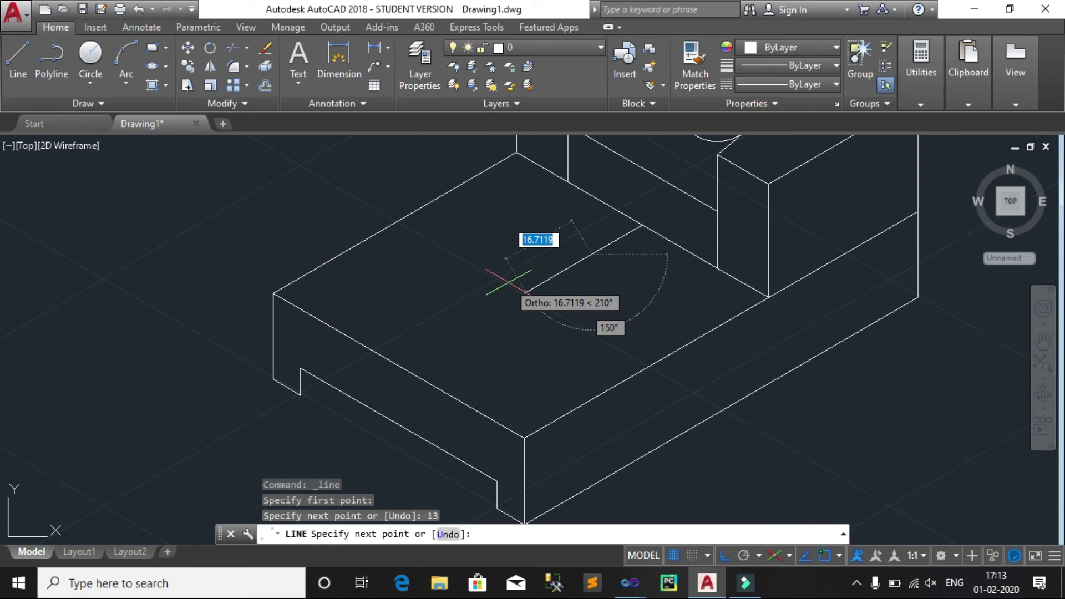
pyautogui.write('9')
pyautogui.press('Return')
pyautogui.press('Return')
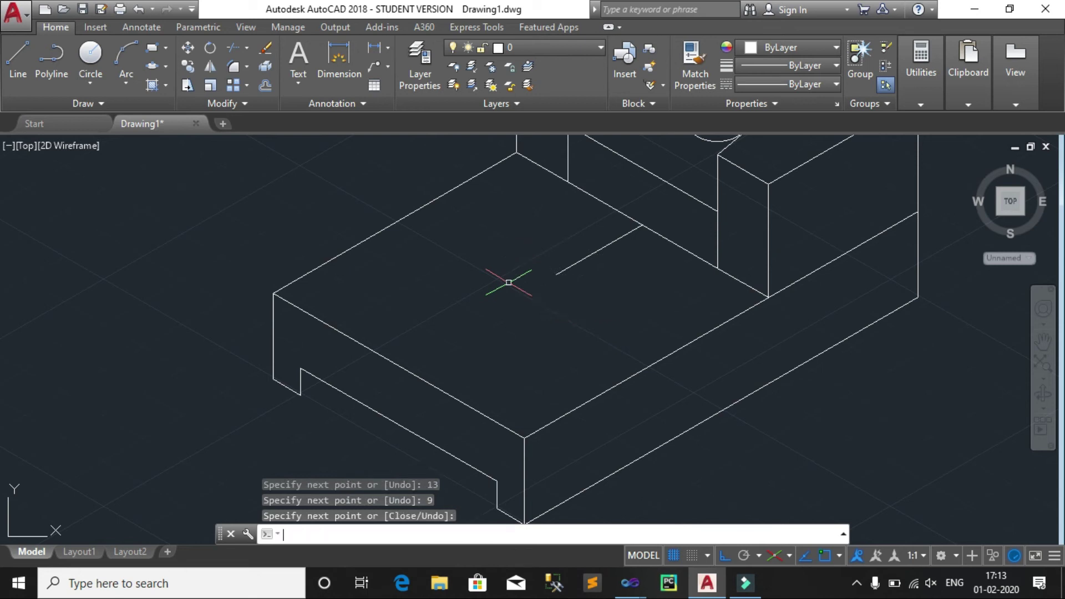
# Step: Draw a radius-9 isocircle centred at the guide line's end
pyautogui.click(153, 68)
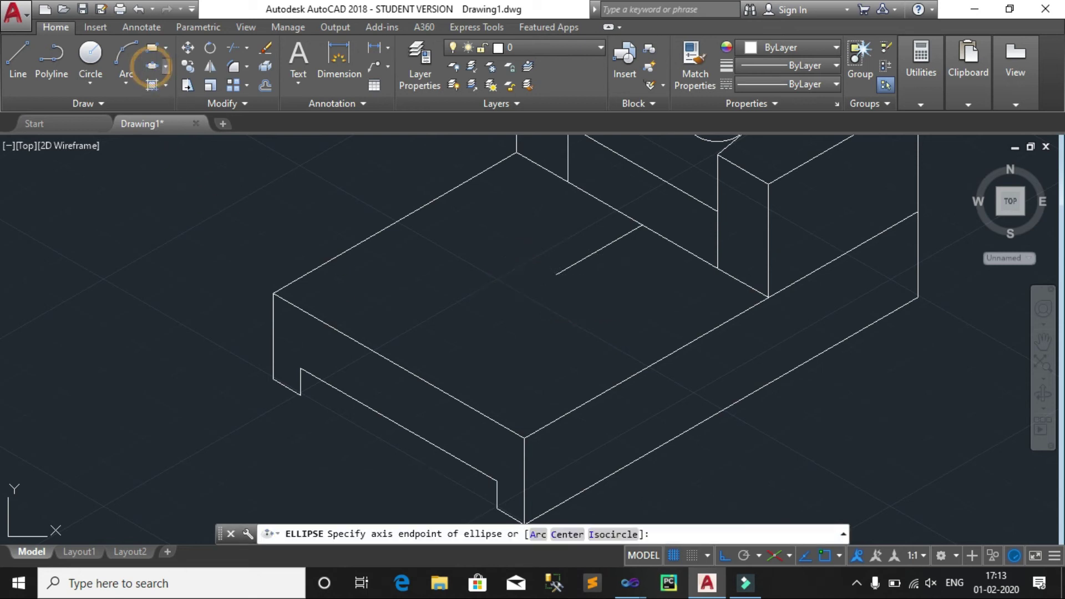
pyautogui.click(614, 534)
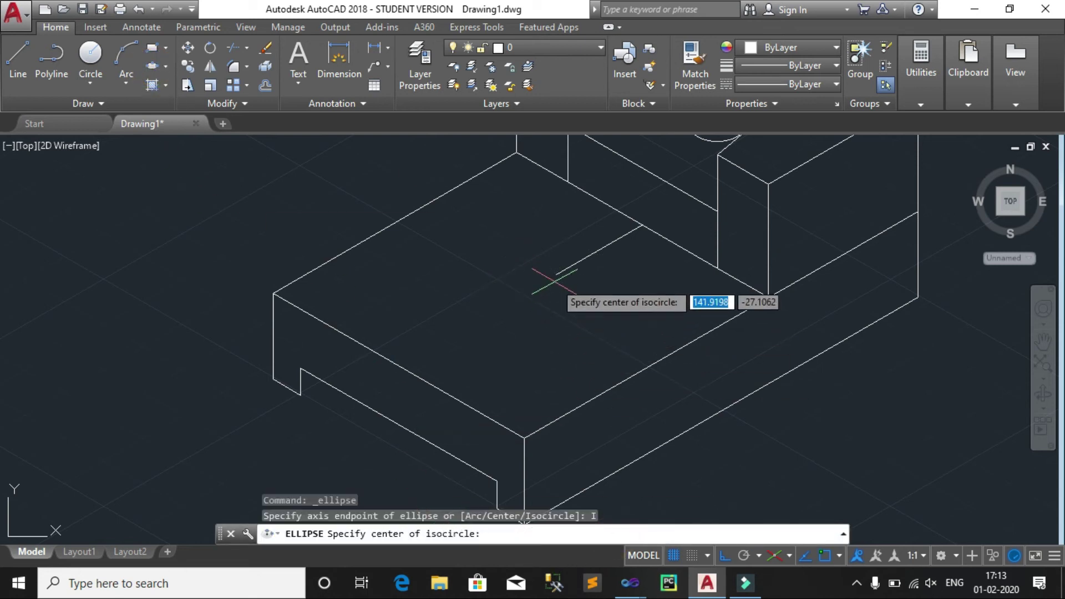
pyautogui.click(557, 274)
pyautogui.write('9')
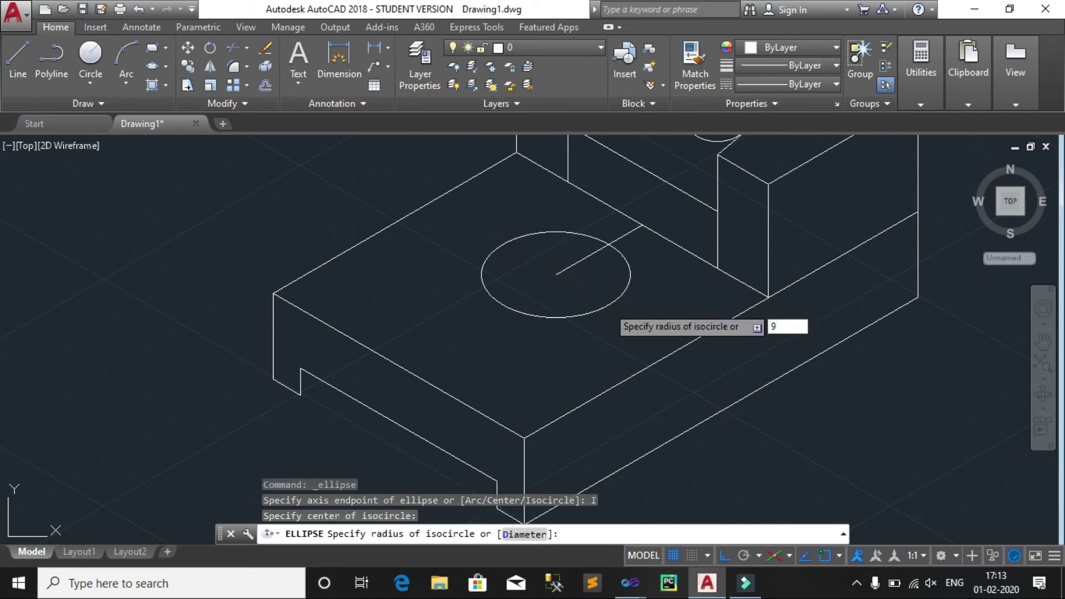
pyautogui.press('Return')
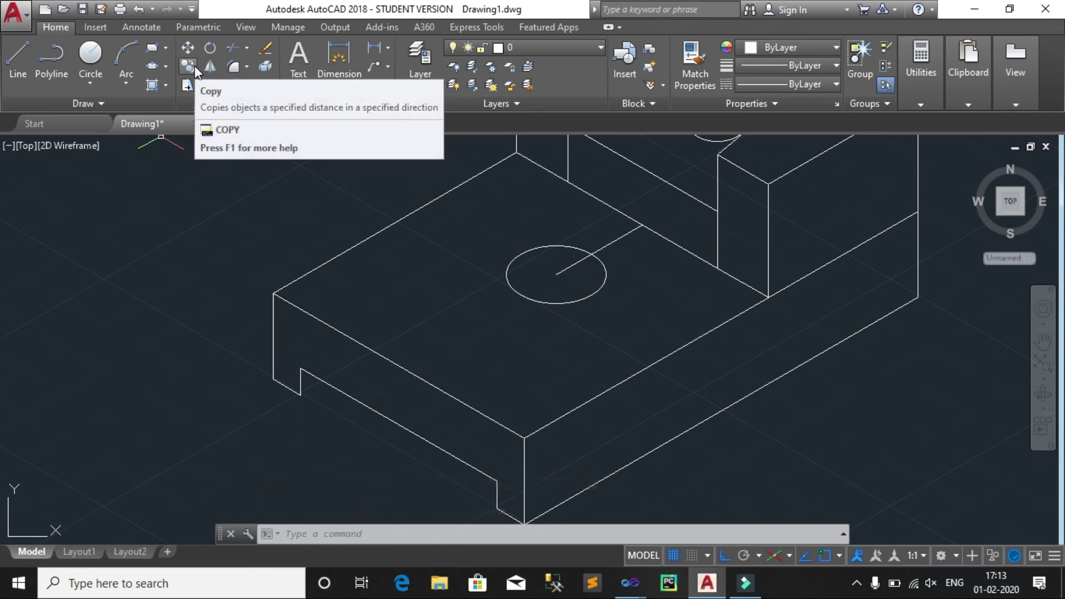
pyautogui.moveTo(187, 65)
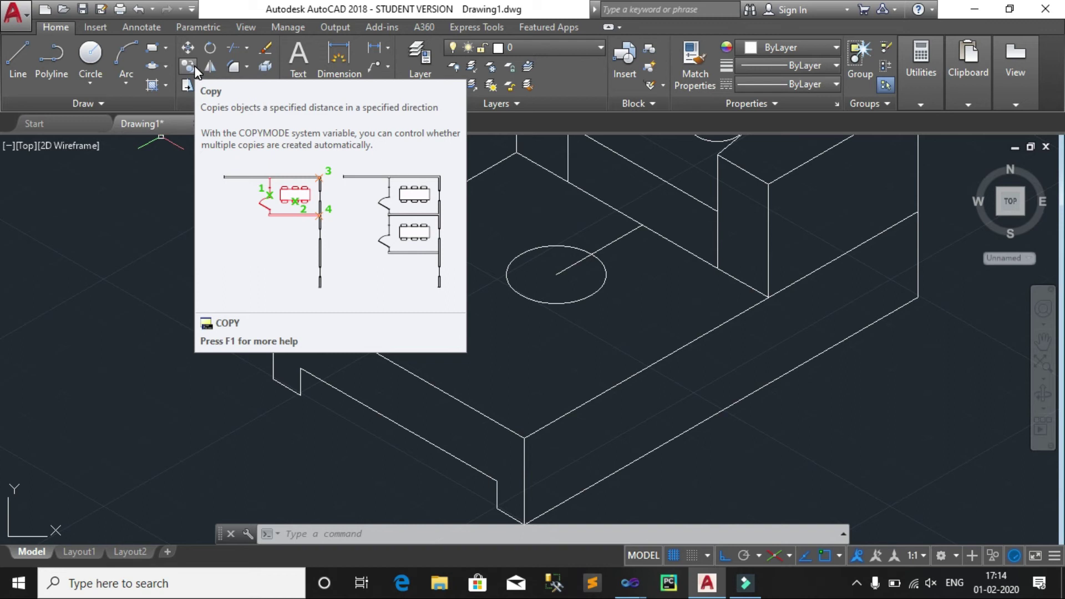
# Step: With polar off and ortho on, copy the base isocircle 20 units along the slab
pyautogui.press('F10')
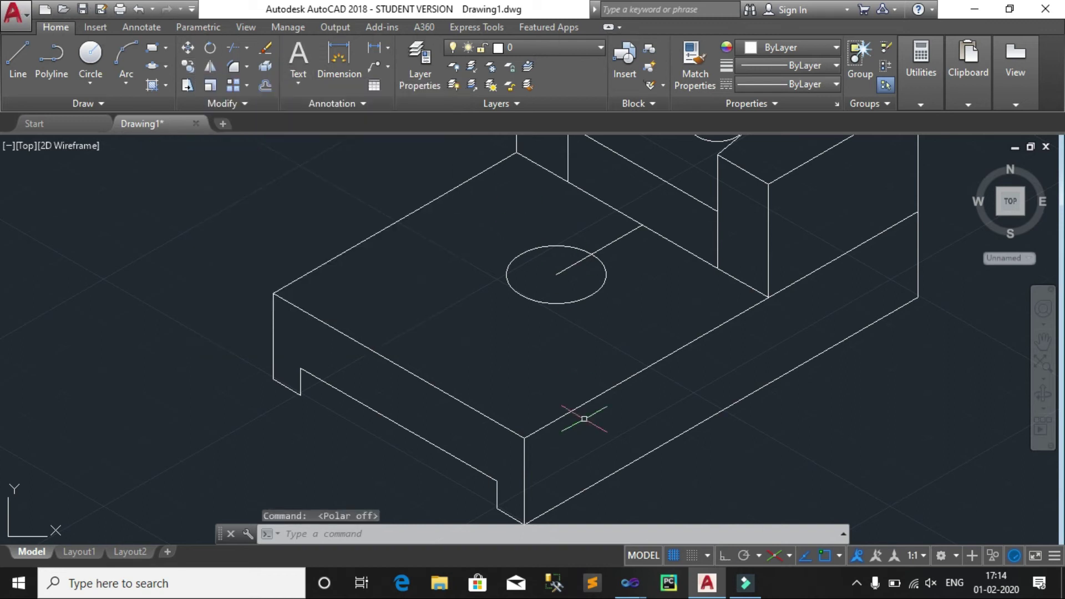
pyautogui.click(726, 556)
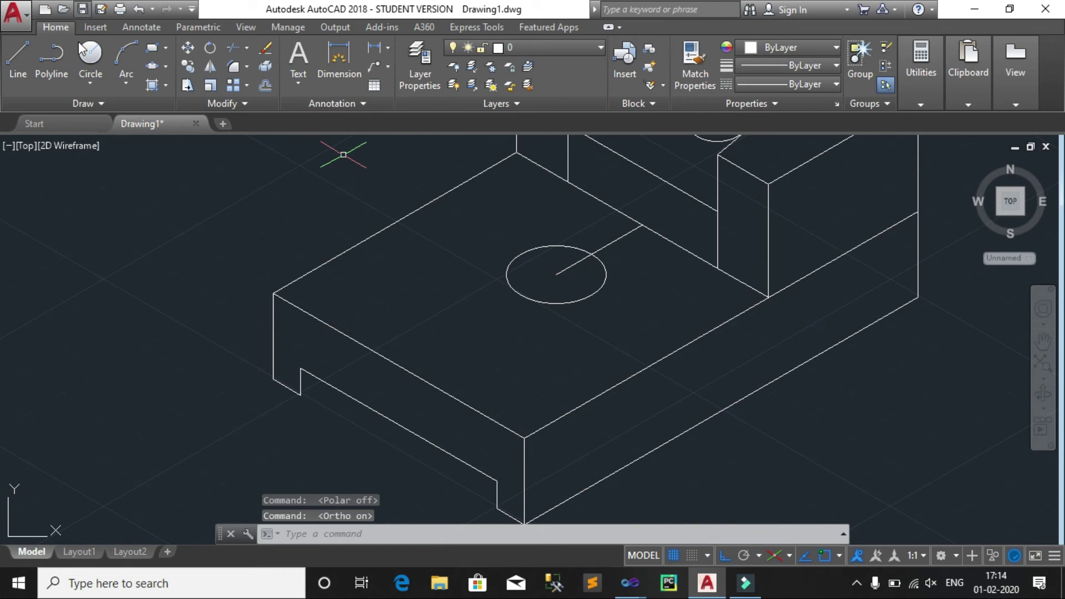
pyautogui.click(183, 69)
pyautogui.click(556, 305)
pyautogui.press('Return')
pyautogui.click(668, 301)
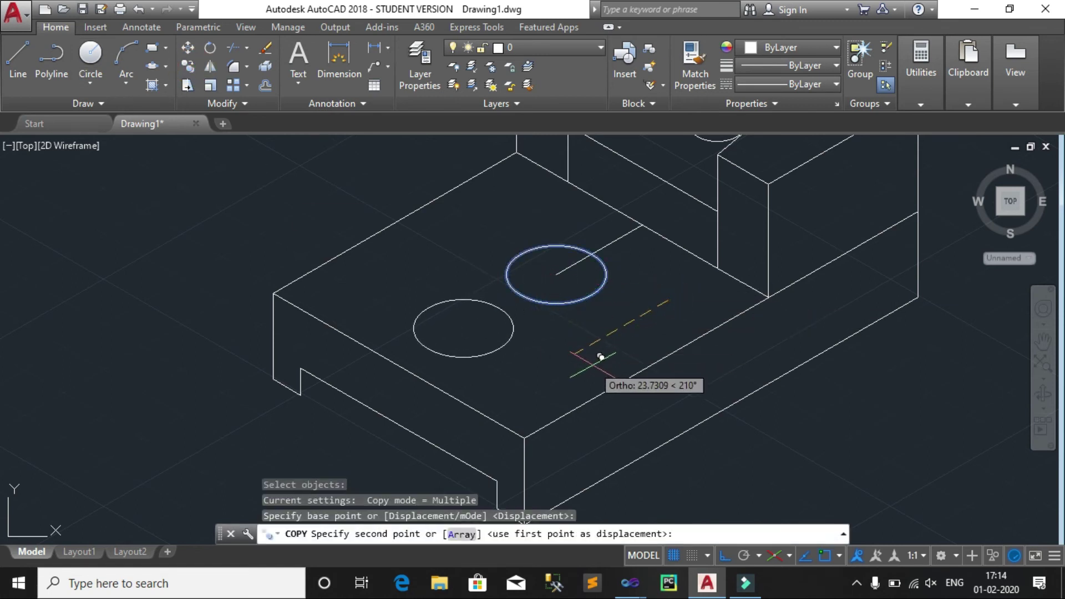
pyautogui.write('20')
pyautogui.press('Return')
pyautogui.press('Return')
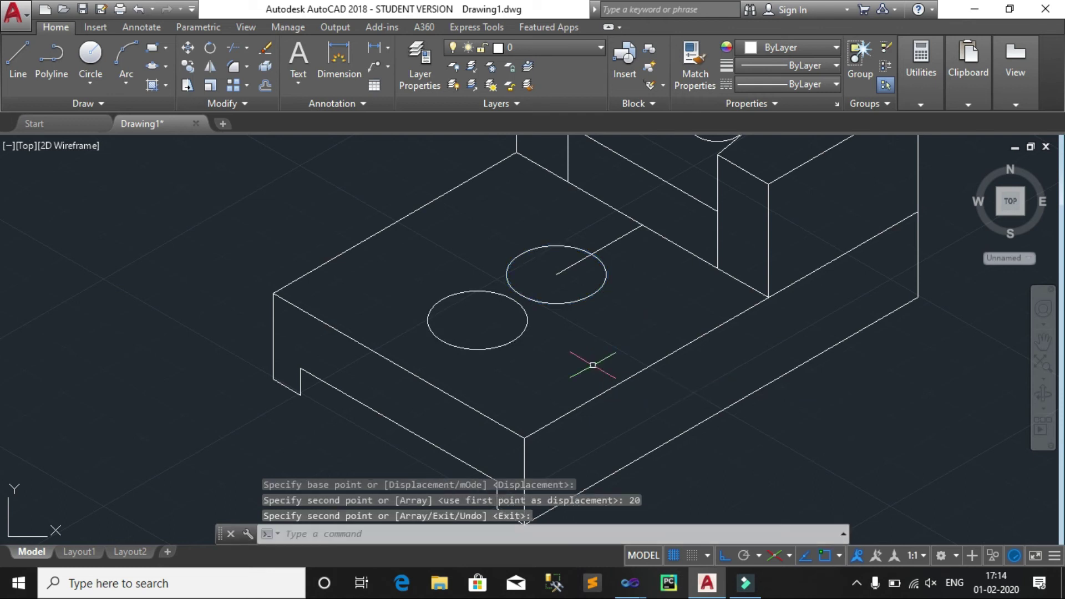
# Step: Delete both segments of the centring line
pyautogui.click(608, 246)
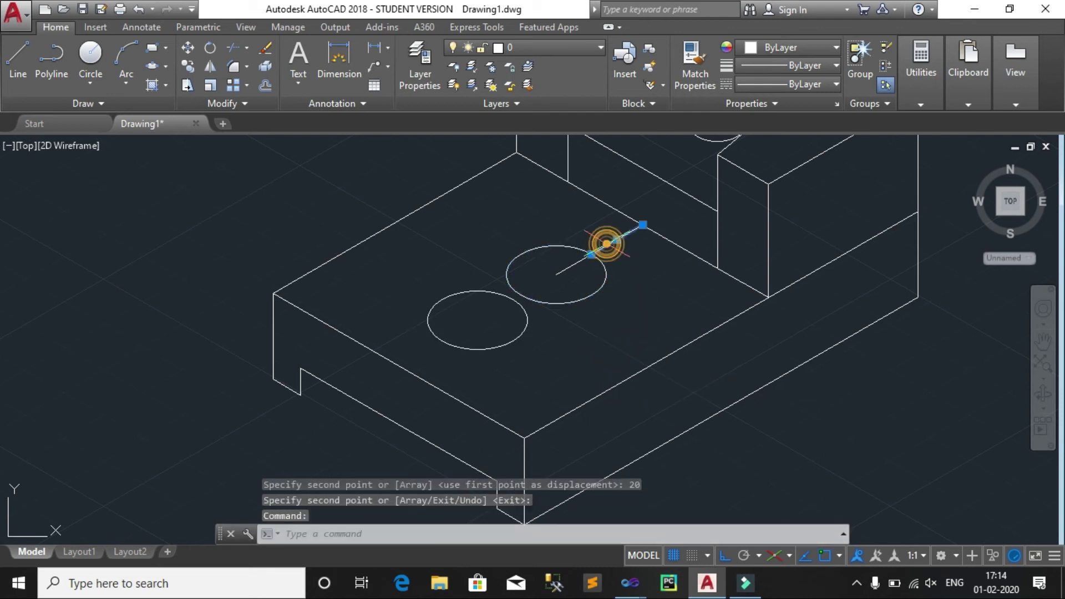
pyautogui.click(580, 261)
pyautogui.press('Delete')
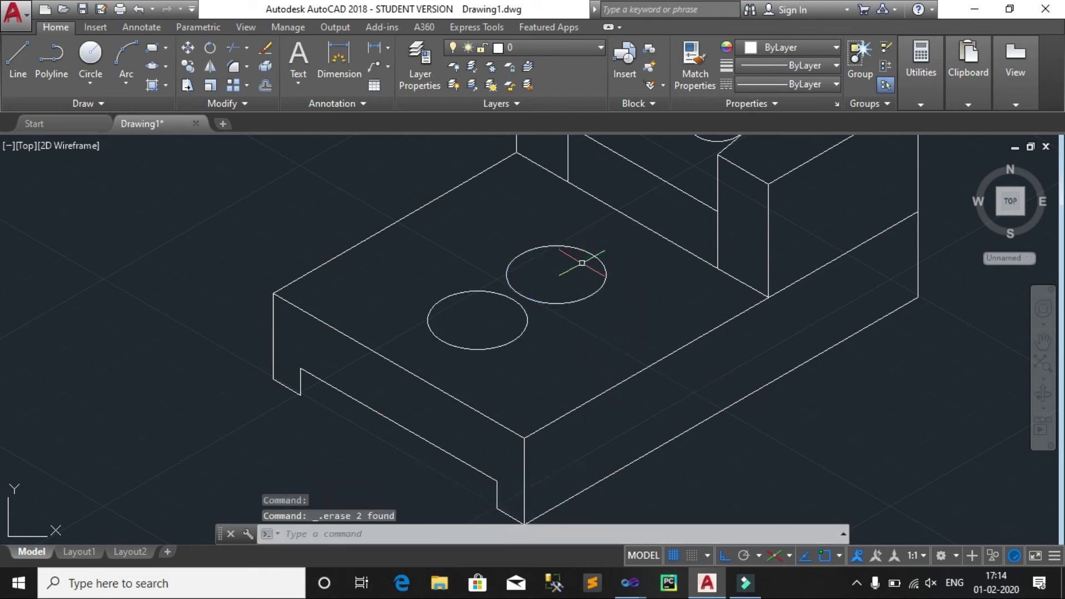
# Step: Start a new line with both circles centred in view, bringing up snap options for its first point
pyautogui.click(16, 55)
pyautogui.scroll(2, 488, 321)
pyautogui.scroll(2, 488, 322)
pyautogui.moveTo(415, 360); pyautogui.dragTo(345, 402, button='middle')
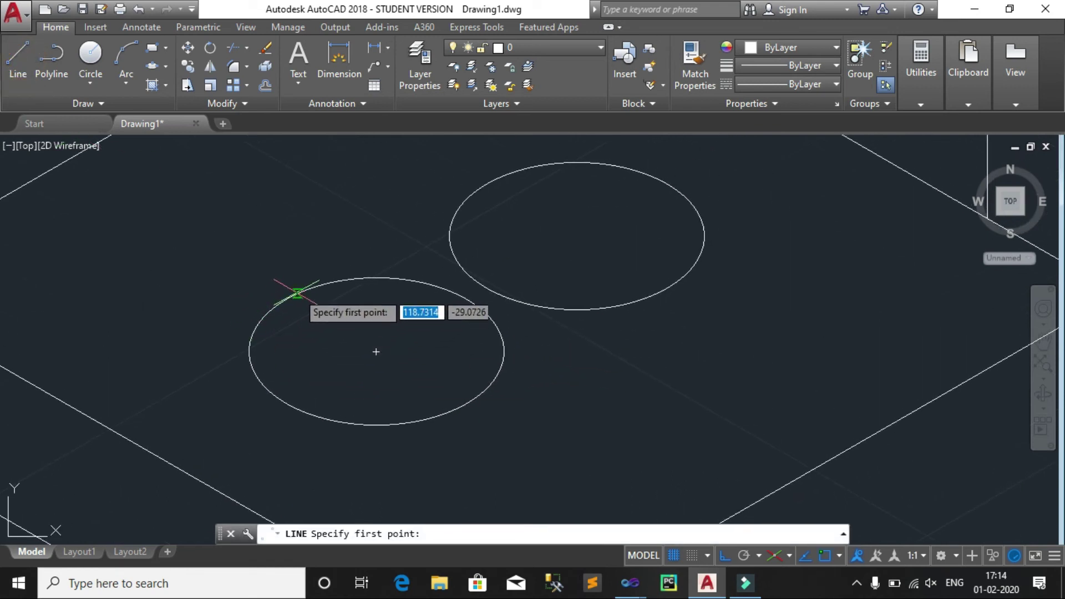
pyautogui.keyDown('shift'); pyautogui.rightClick(272, 307); pyautogui.keyUp('shift')
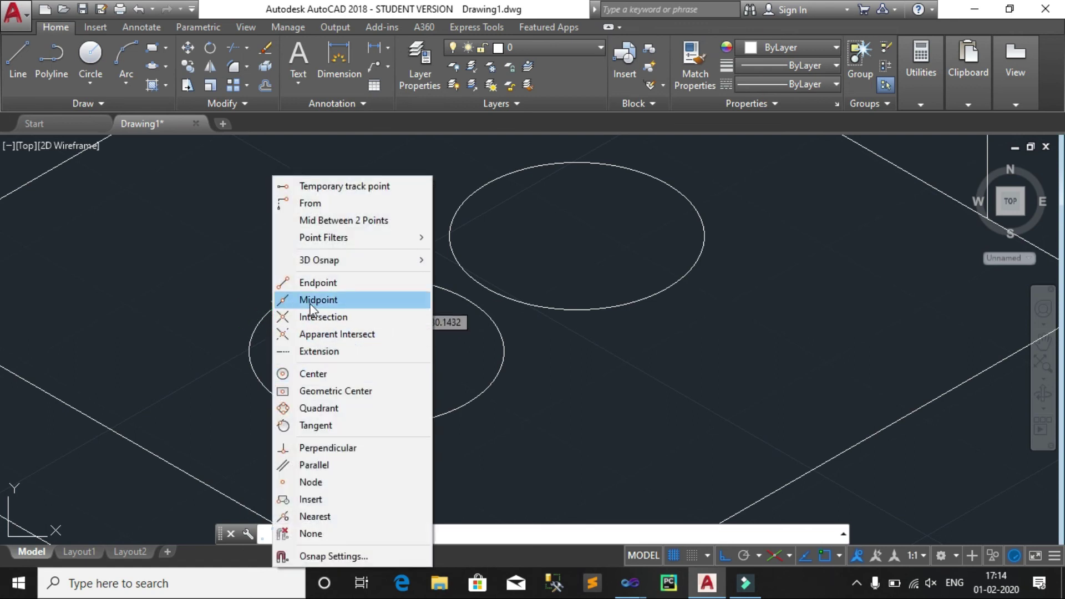
# Step: Draw a line tangent to both slab circles, then undo it and restore the erased centring line
pyautogui.click(302, 426)
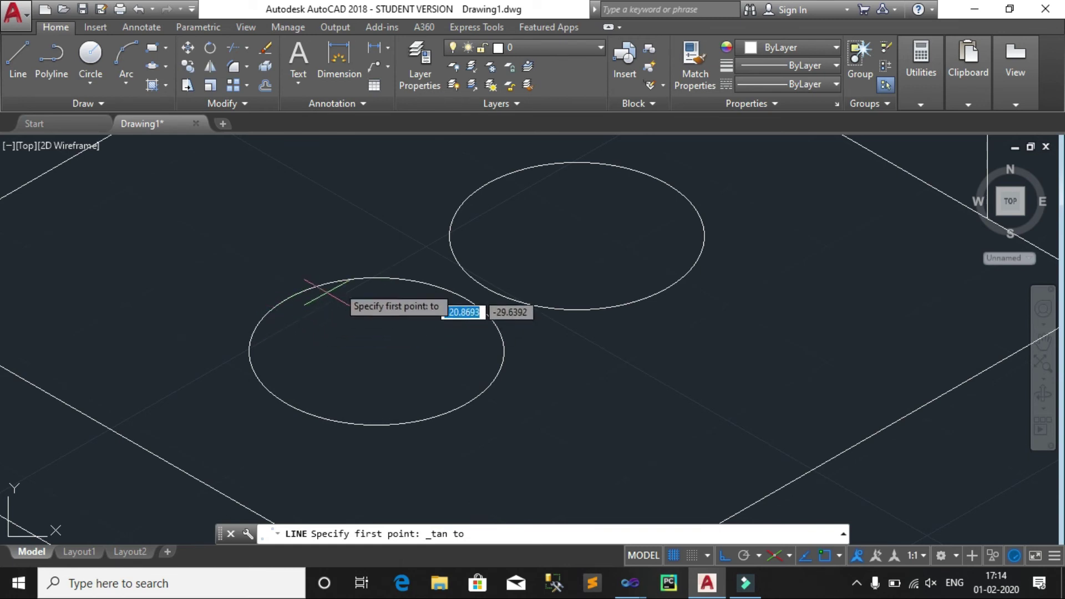
pyautogui.click(379, 276)
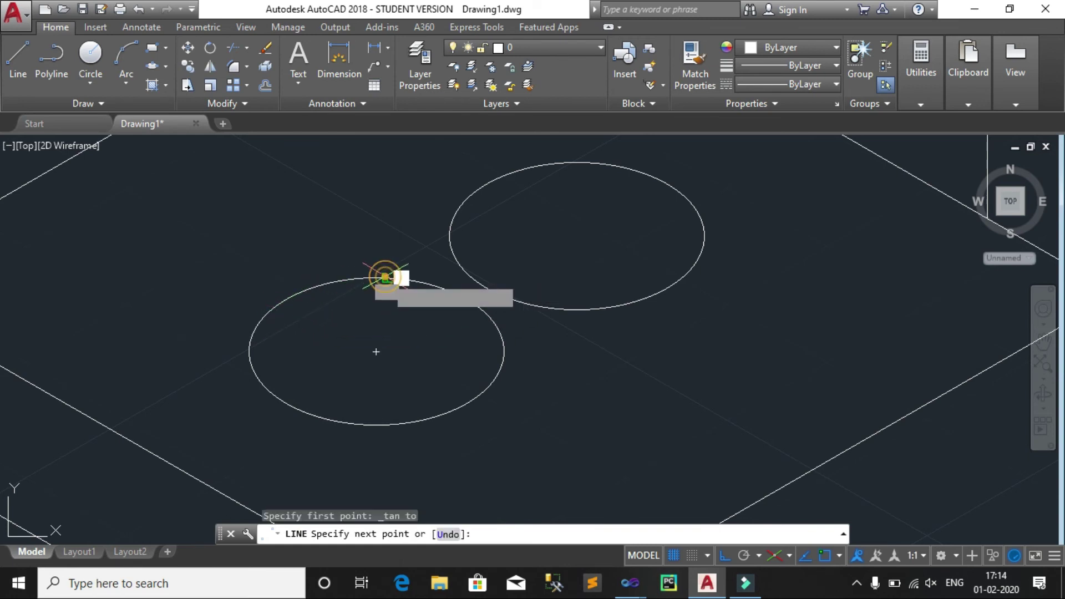
pyautogui.keyDown('shift'); pyautogui.rightClick(480, 189); pyautogui.keyUp('shift')
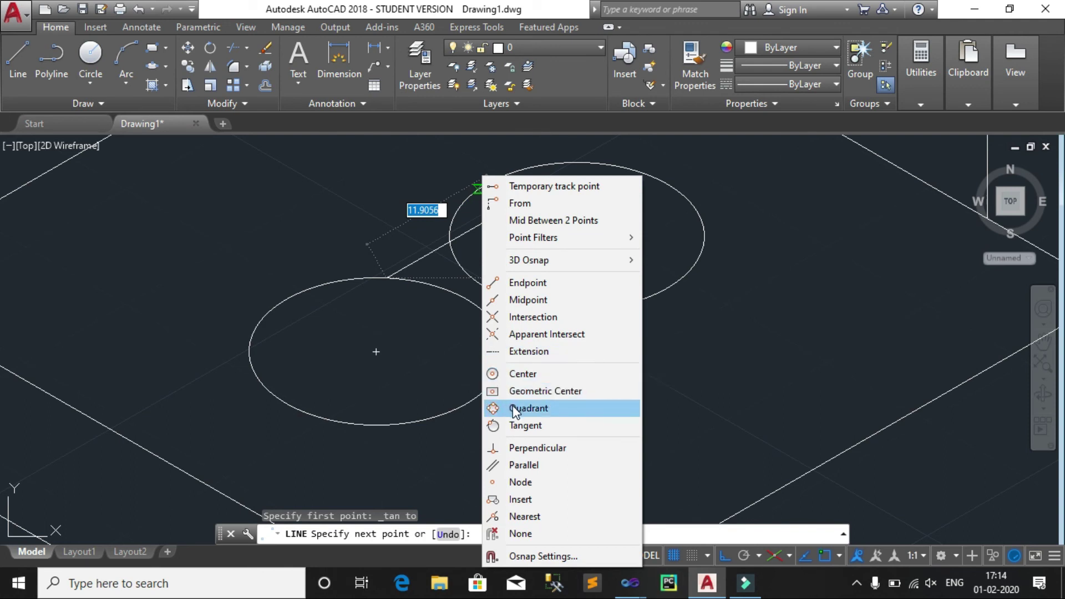
pyautogui.click(518, 431)
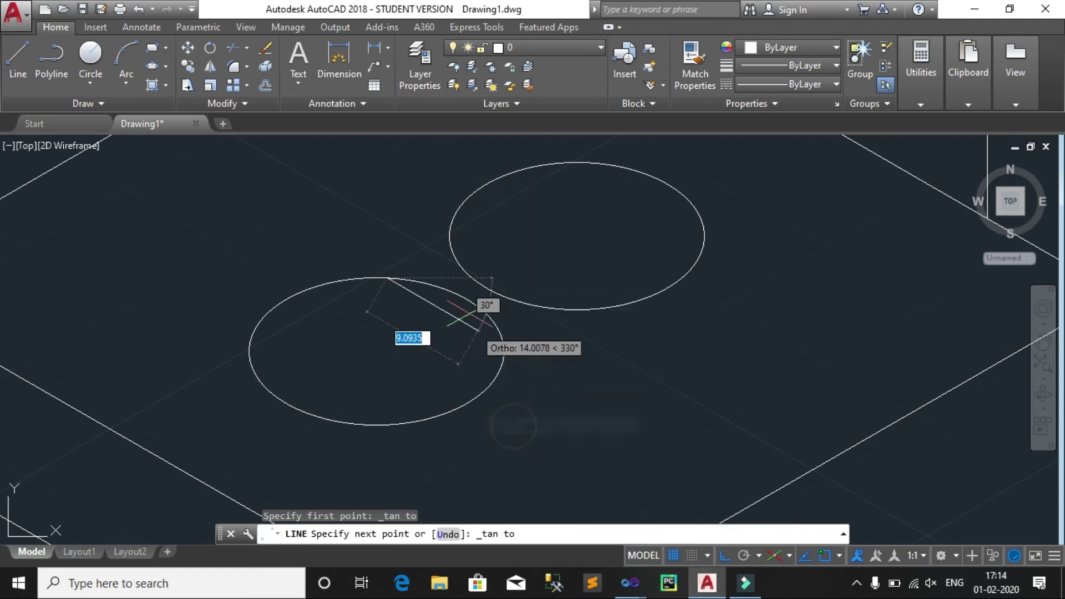
pyautogui.click(464, 197)
pyautogui.press('Escape')
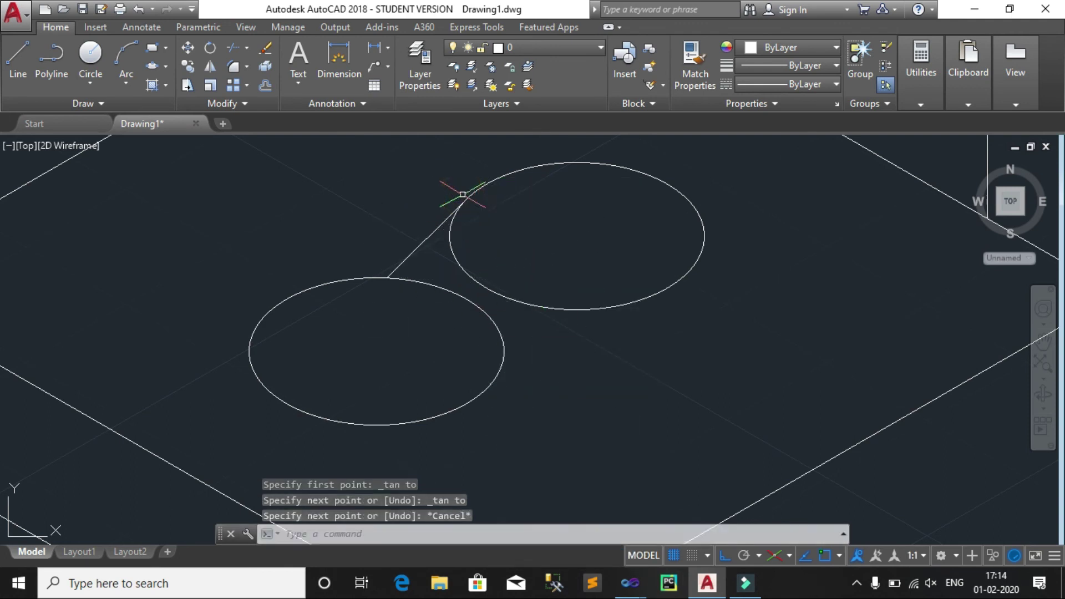
pyautogui.hotkey('ctrl', 'z')
pyautogui.hotkey('ctrl', 'z')
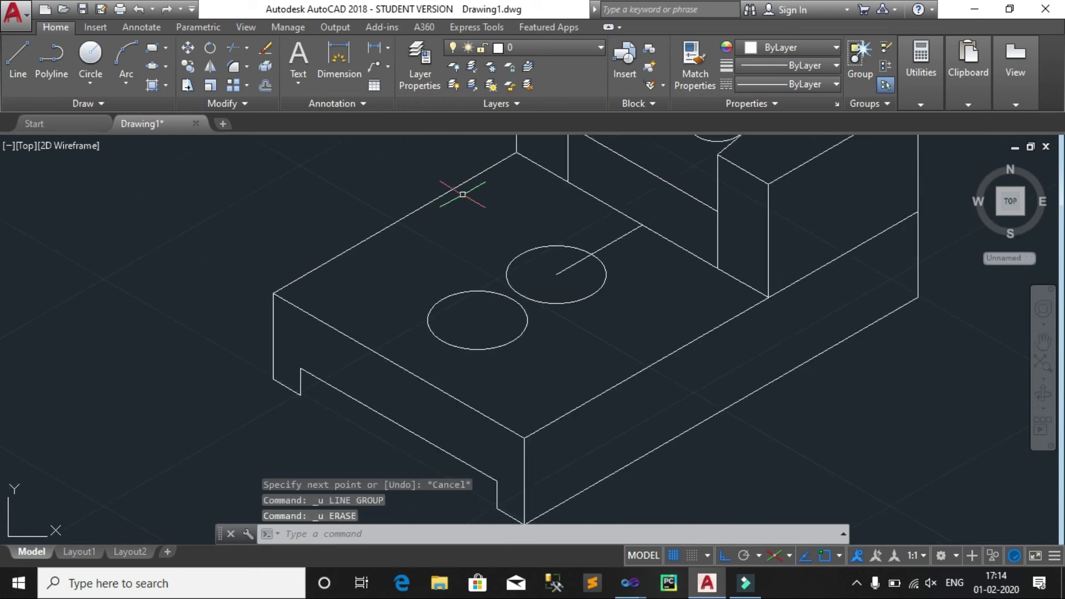
# Step: Delete the stray centring line on the base slab
pyautogui.click(607, 247)
pyautogui.click(608, 247)
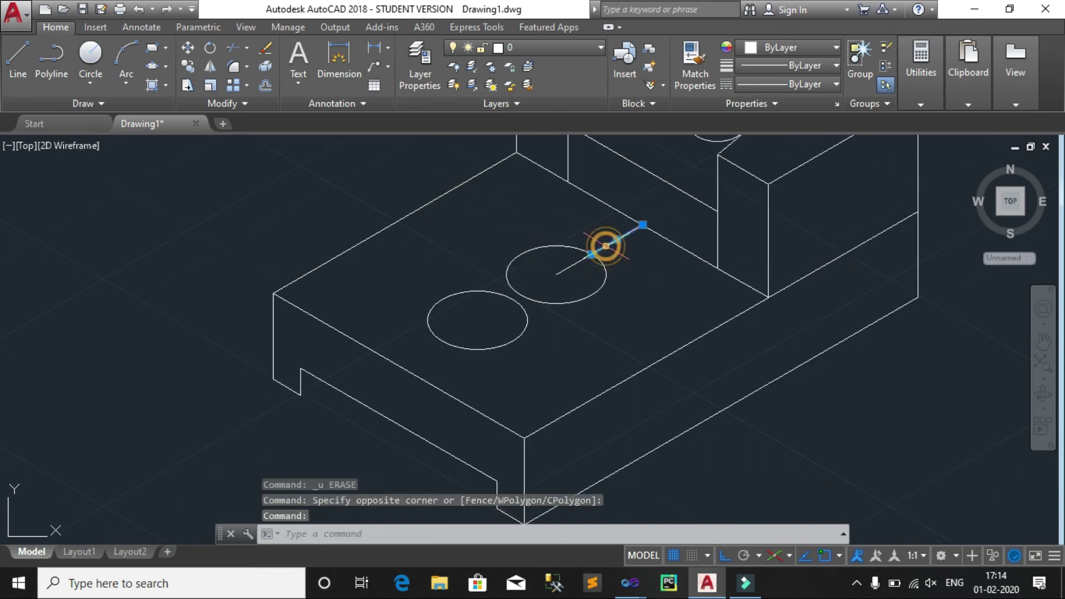
pyautogui.click(577, 262)
pyautogui.press('Delete')
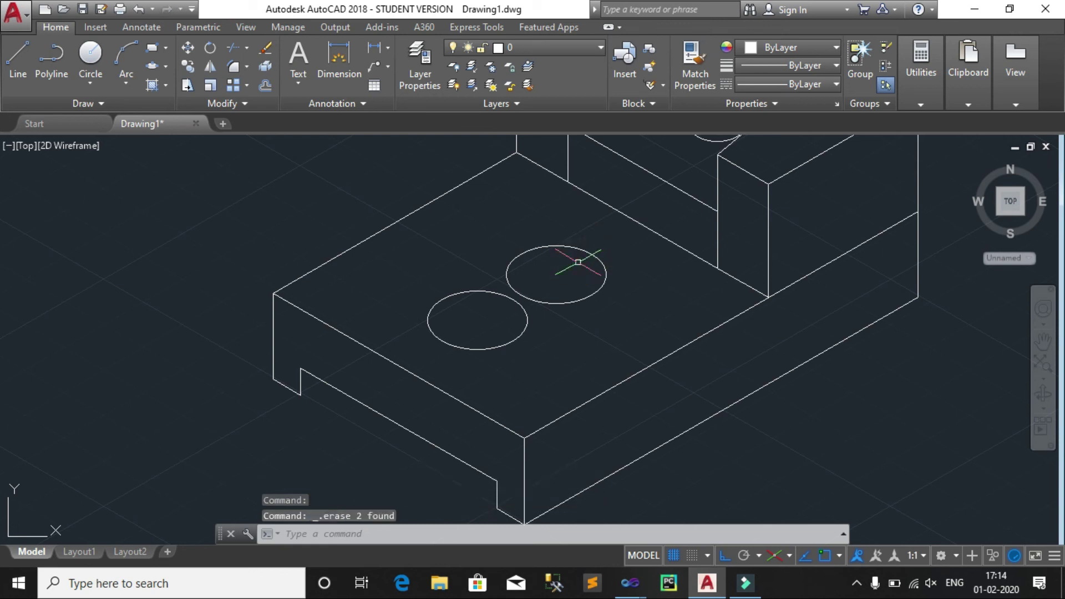
# Step: Draw a line joining the centres of the two slab circles
pyautogui.click(14, 80)
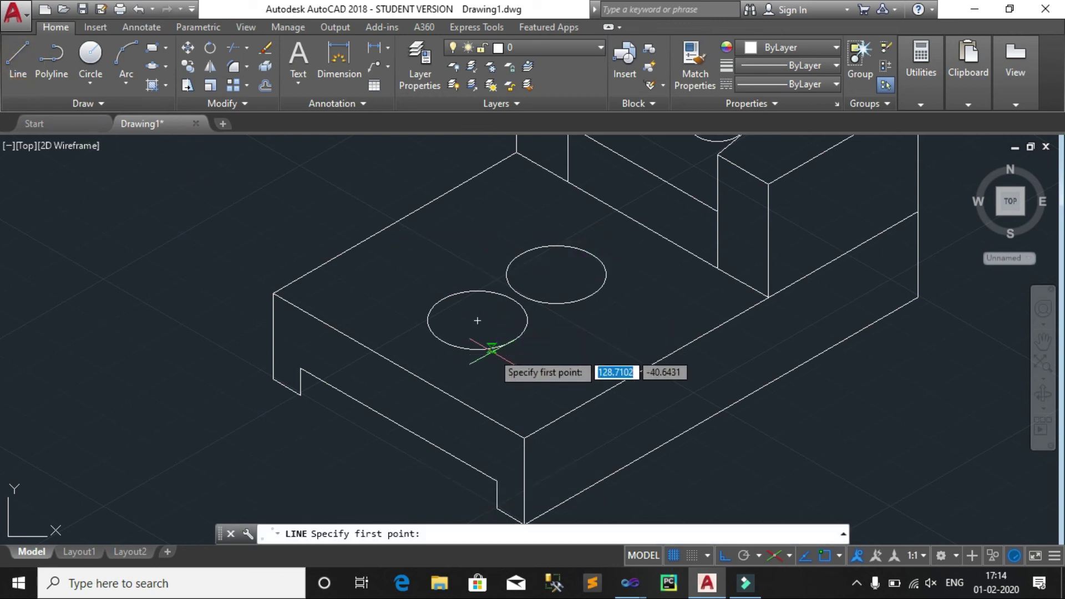
pyautogui.click(477, 320)
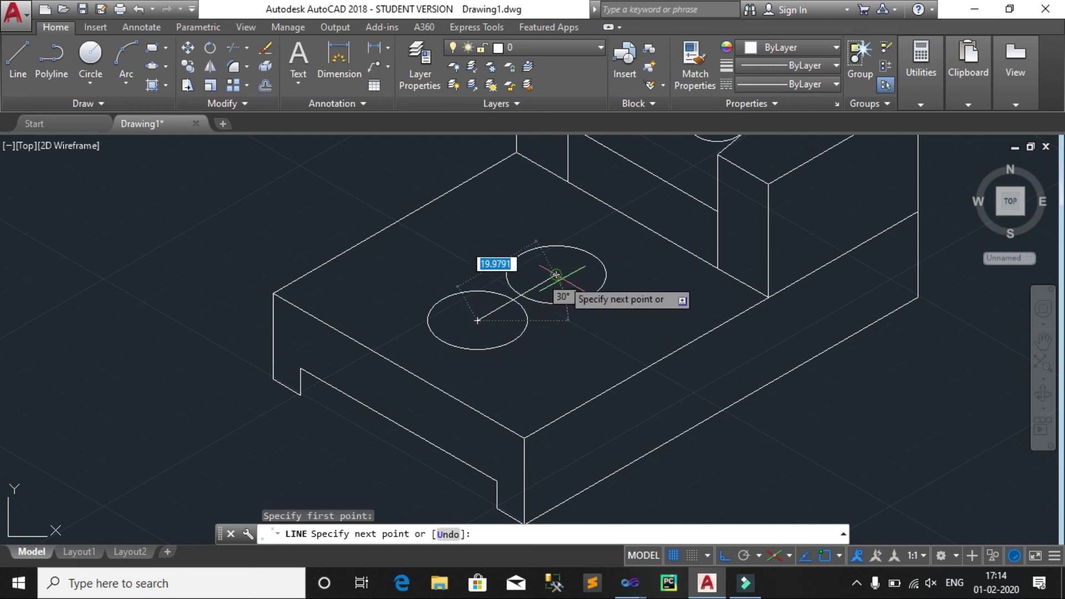
pyautogui.click(556, 275)
pyautogui.press('Return')
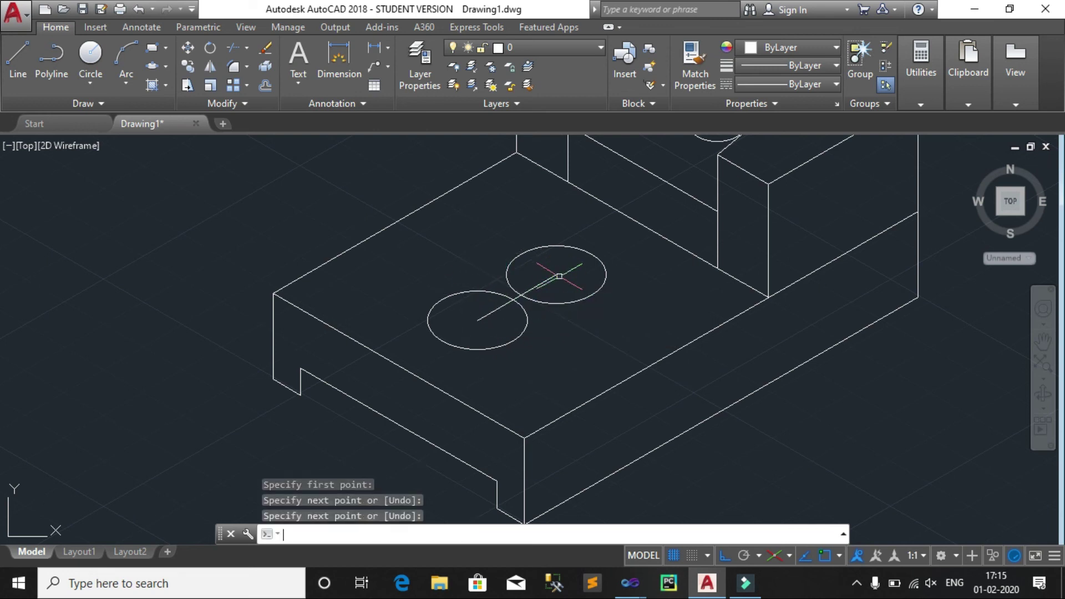
pyautogui.click(266, 85)
# Step: Offset the centre line 9 units to both sides, then undo both copies
pyautogui.press('Return')
pyautogui.write('9')
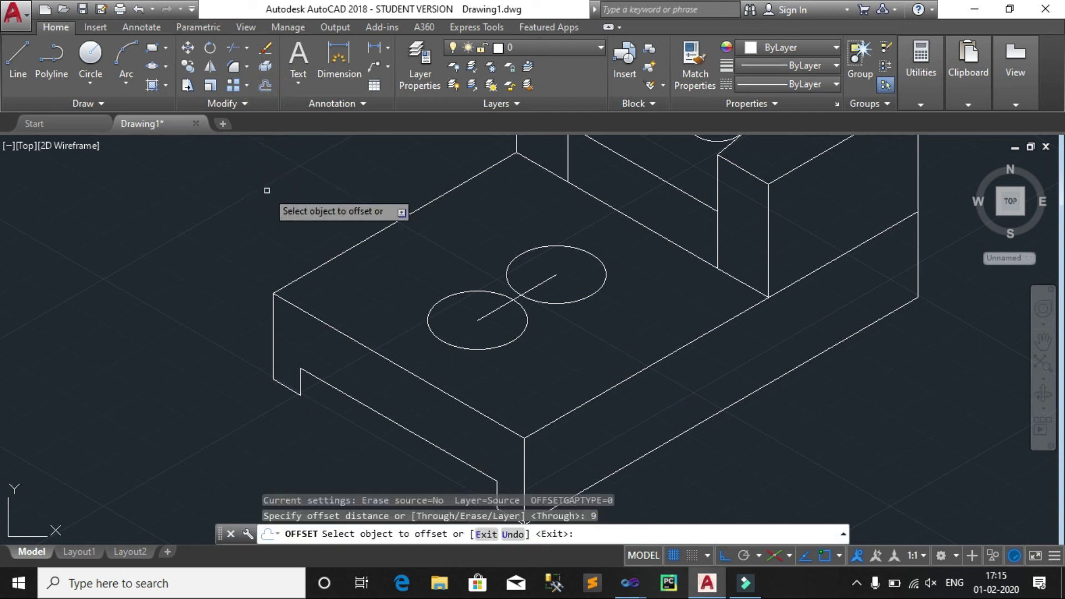
pyautogui.click(483, 319)
pyautogui.click(414, 261)
pyautogui.click(497, 314)
pyautogui.click(545, 350)
pyautogui.rightClick(544, 350)
pyautogui.click(573, 363)
pyautogui.hotkey('ctrl', 'z')
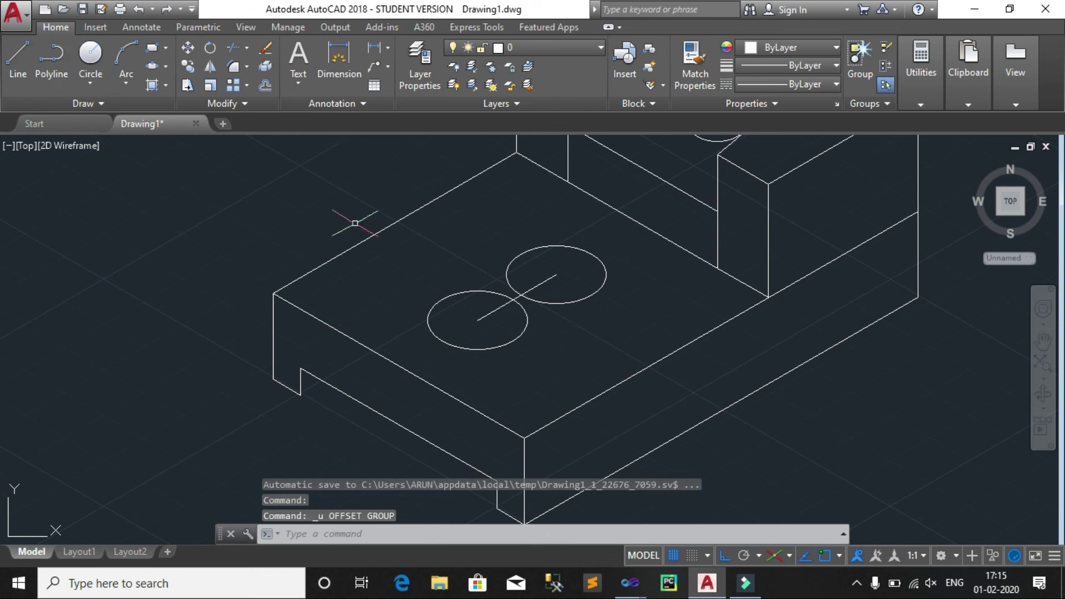
# Step: Enable every object snap mode in Drafting Settings (DS)
pyautogui.write('DS')
pyautogui.press('Return')
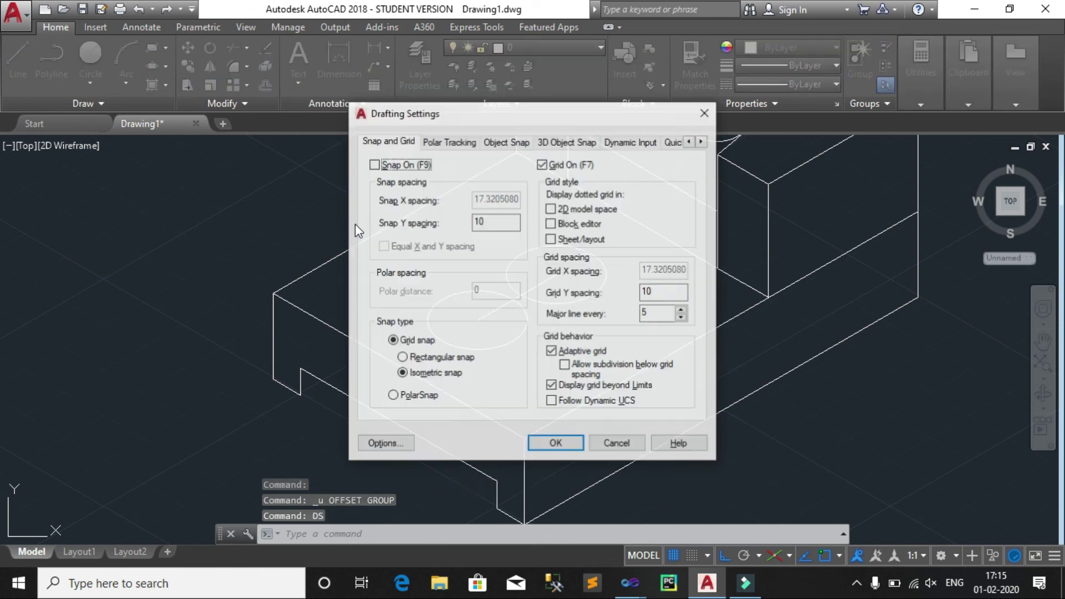
pyautogui.click(458, 141)
pyautogui.click(506, 142)
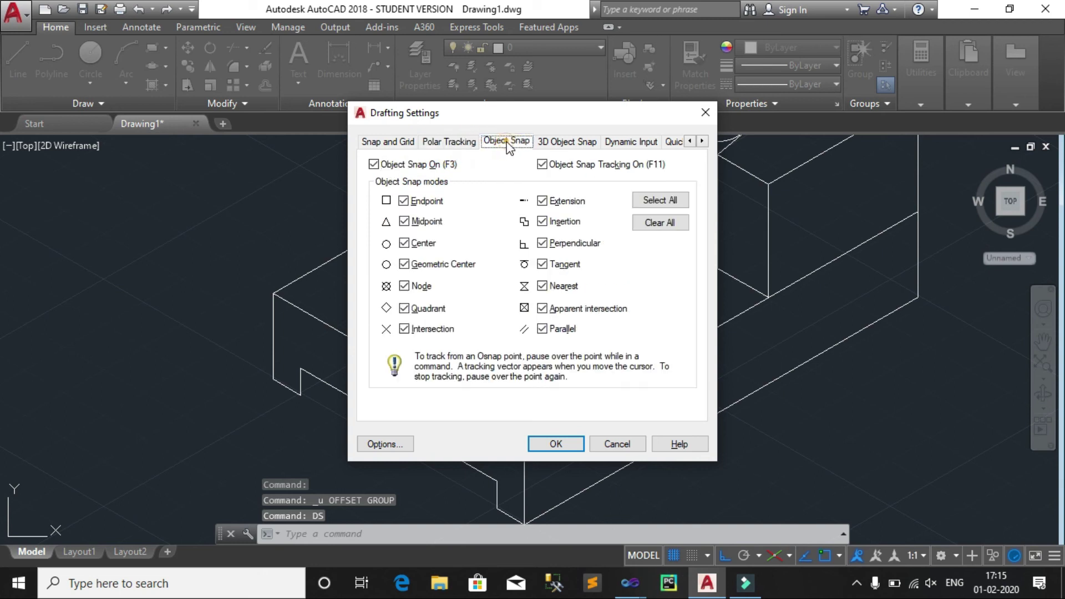
pyautogui.click(560, 142)
pyautogui.click(610, 375)
pyautogui.click(537, 443)
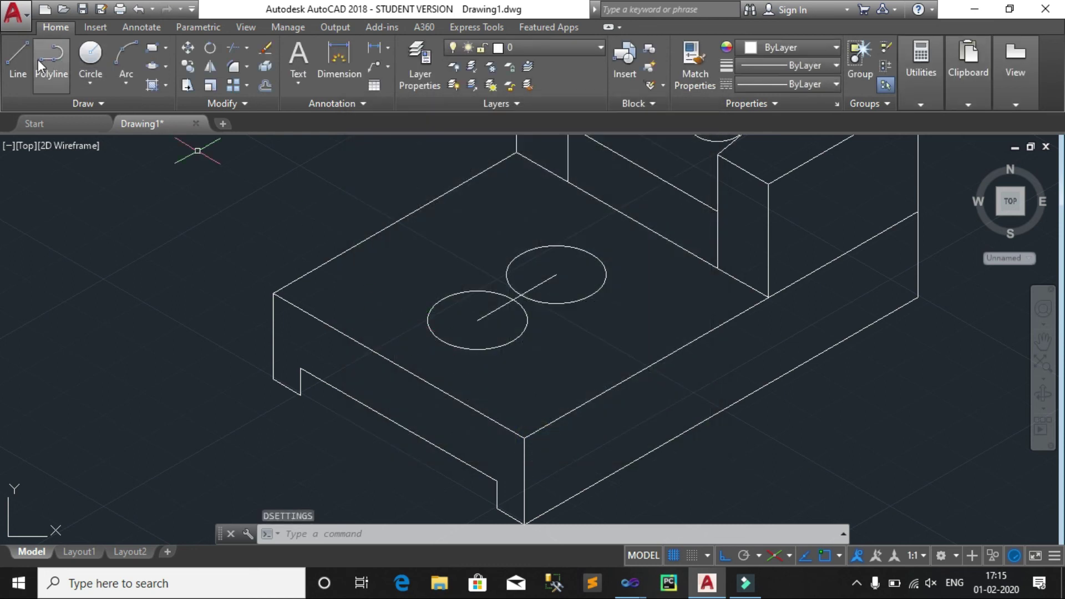
# Step: Draw a line tangent to the upper sides of both slab circles
pyautogui.click(17, 52)
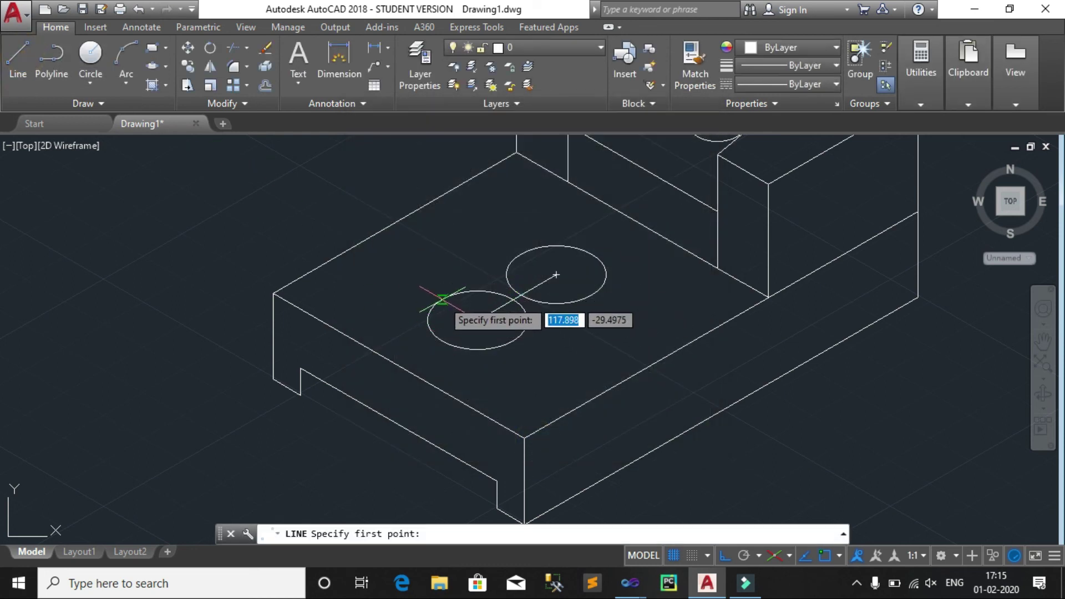
pyautogui.click(442, 299)
pyautogui.click(521, 252)
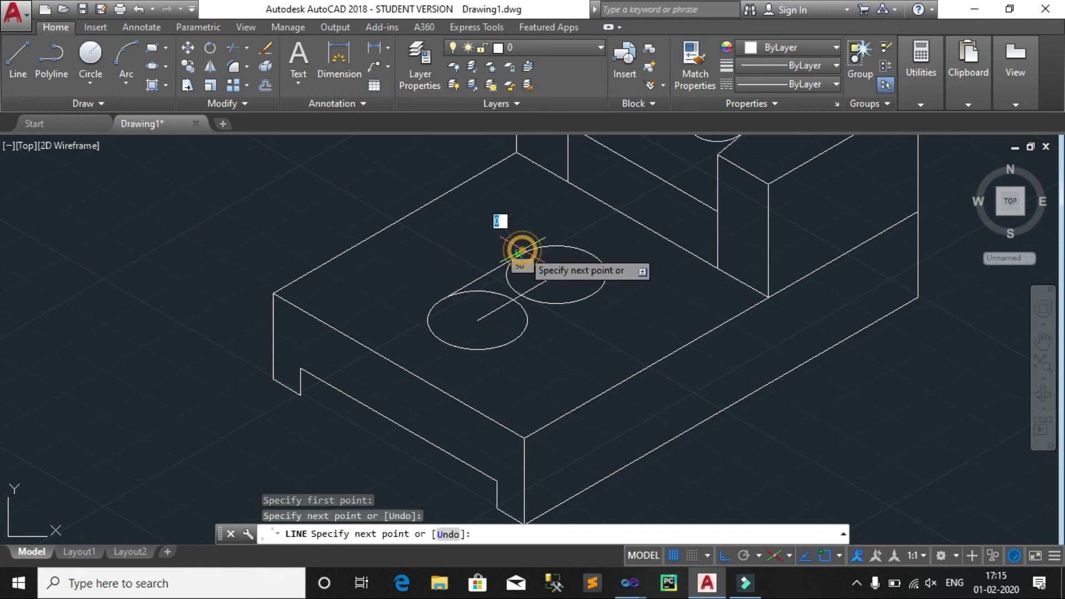
pyautogui.press('Return')
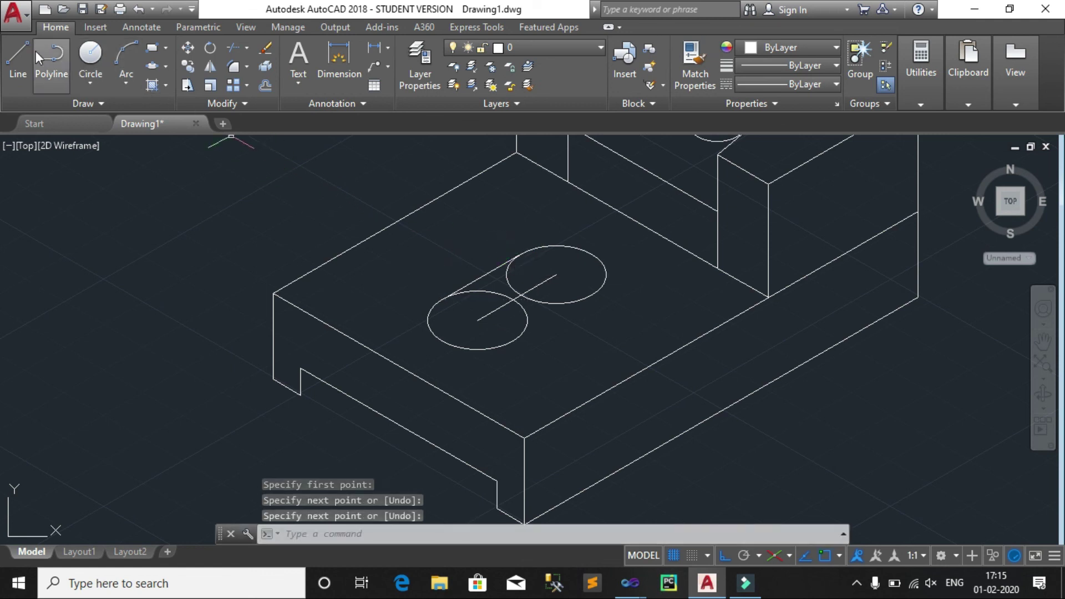
# Step: Draw the lower tangent line across both circles and delete the centre line
pyautogui.click(20, 53)
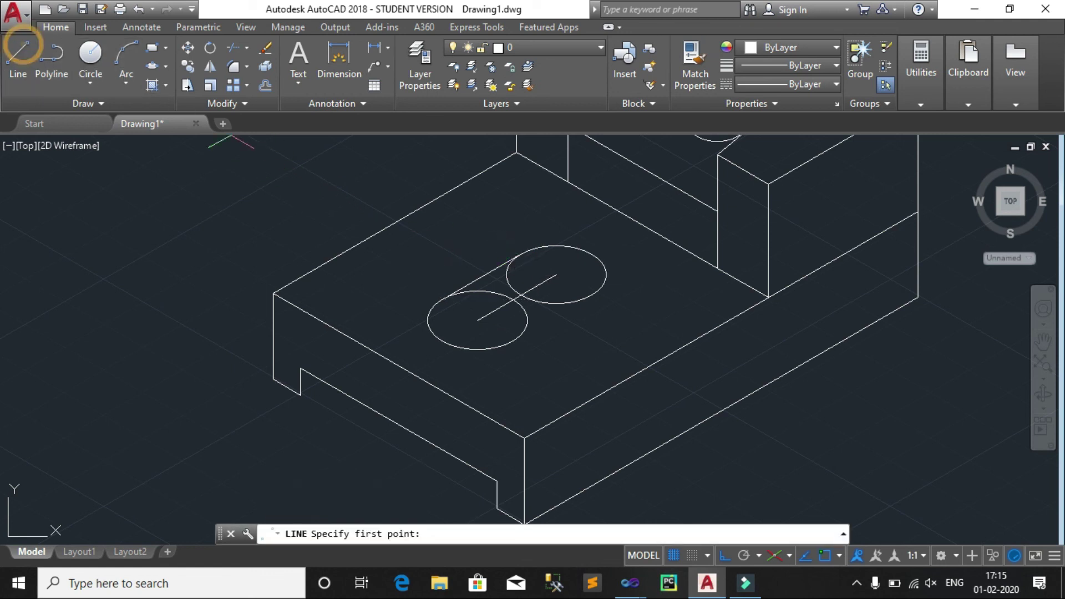
pyautogui.click(515, 340)
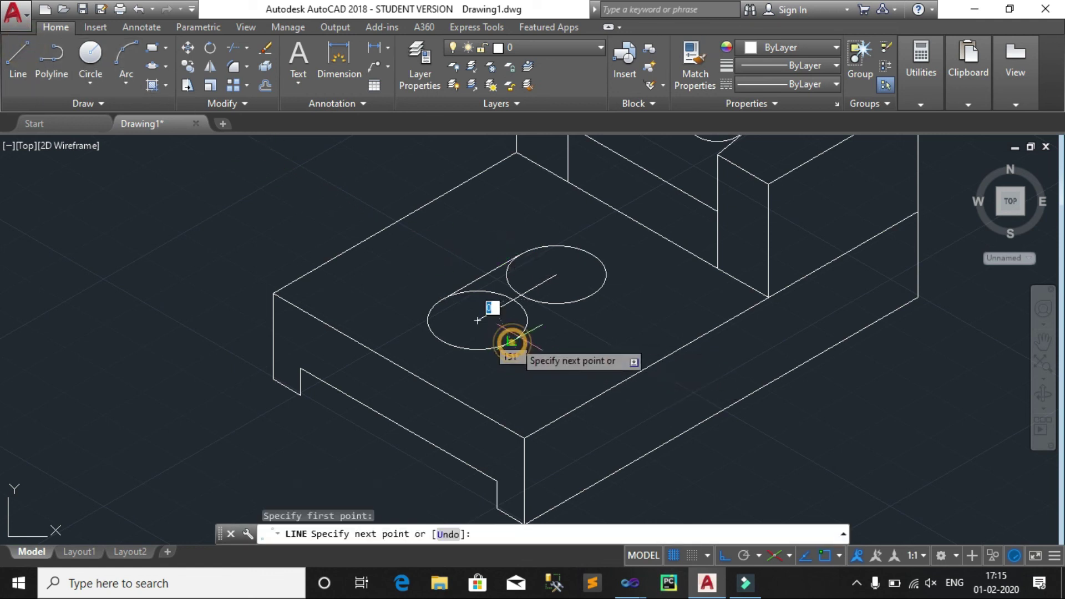
pyautogui.click(598, 291)
pyautogui.press('Return')
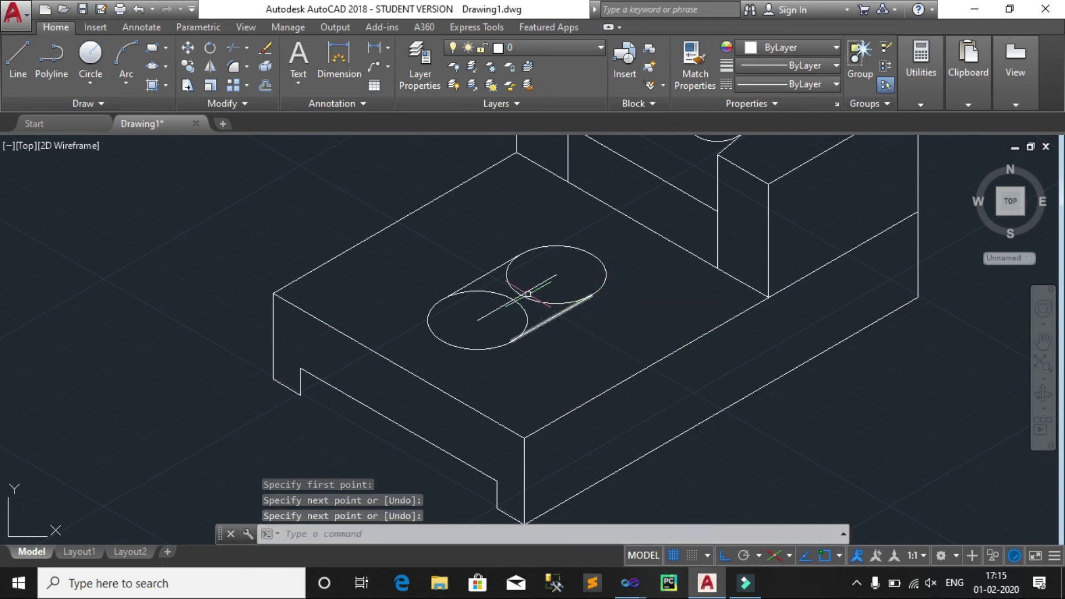
pyautogui.click(516, 296)
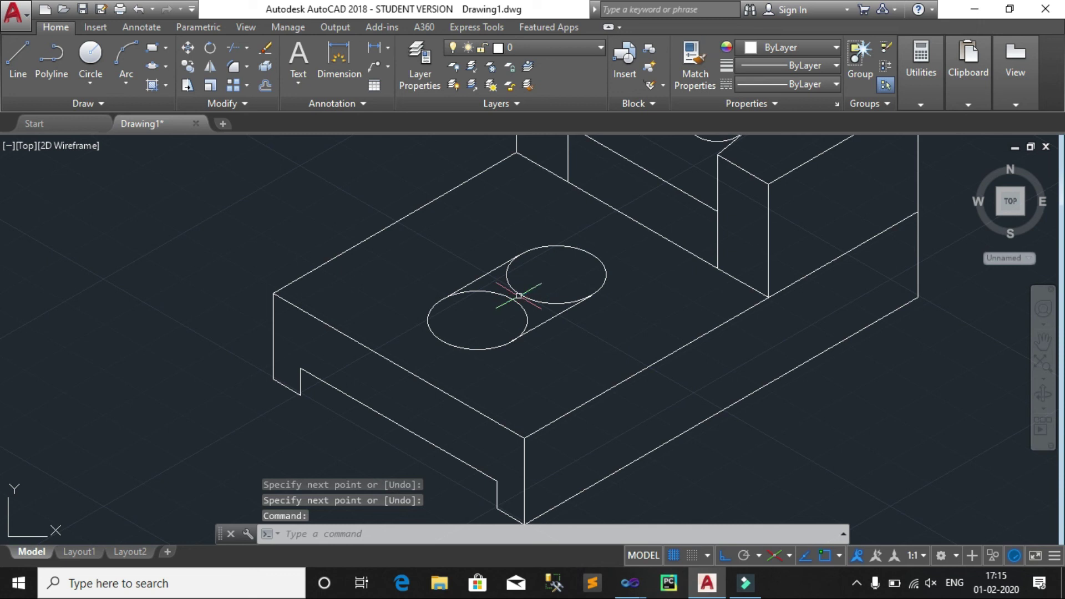
pyautogui.press('Delete')
# Step: Trim the inner arcs of both slab circles to leave a clean obround slot
pyautogui.press('Return')
pyautogui.press('Return')
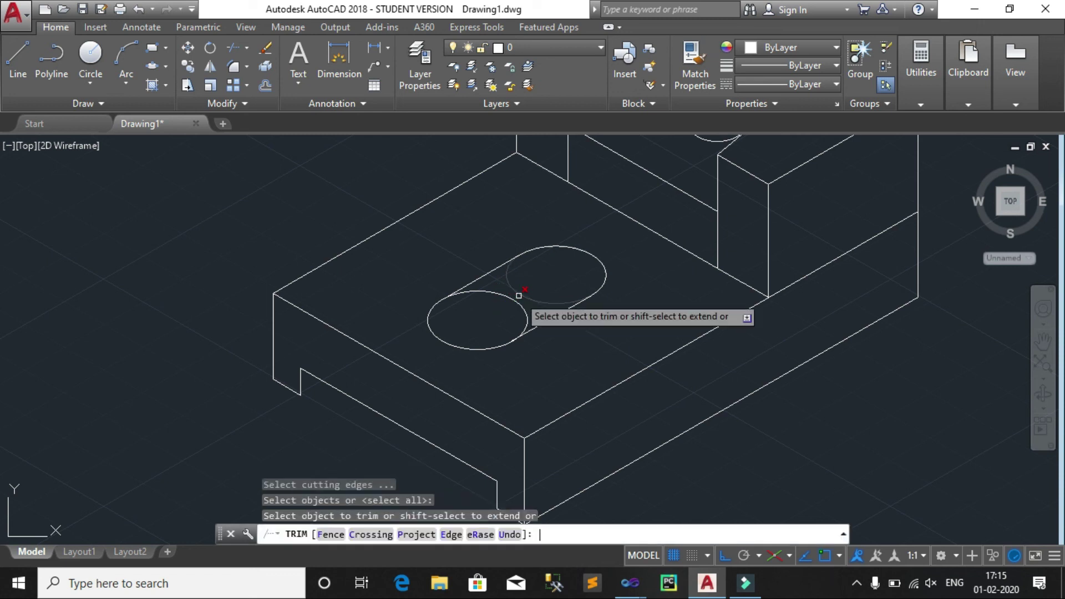
pyautogui.click(495, 318)
pyautogui.click(542, 285)
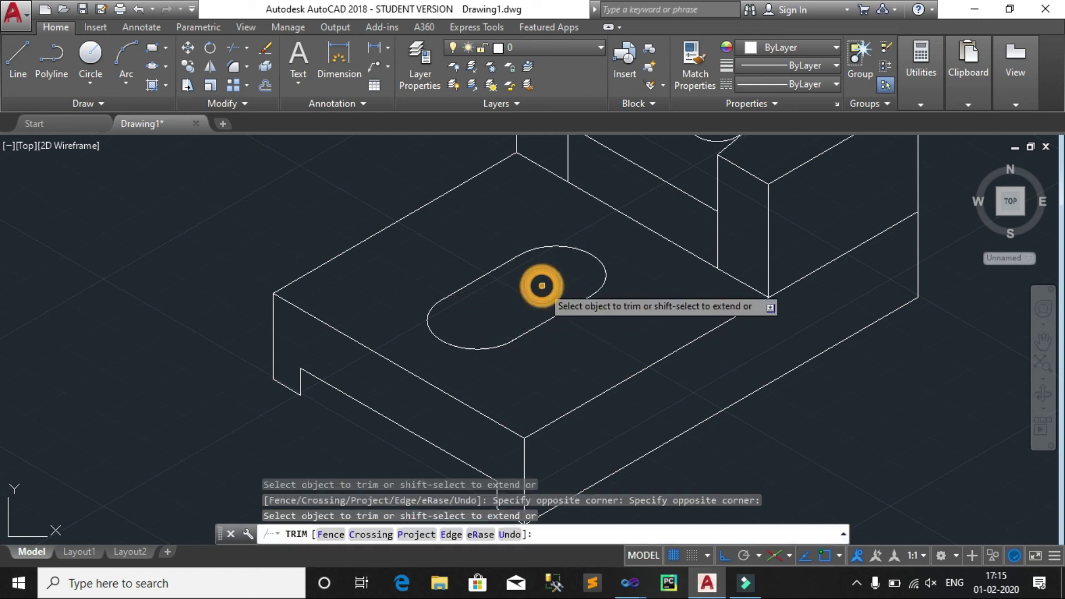
pyautogui.press('Escape')
pyautogui.scroll(-2, 538, 283)
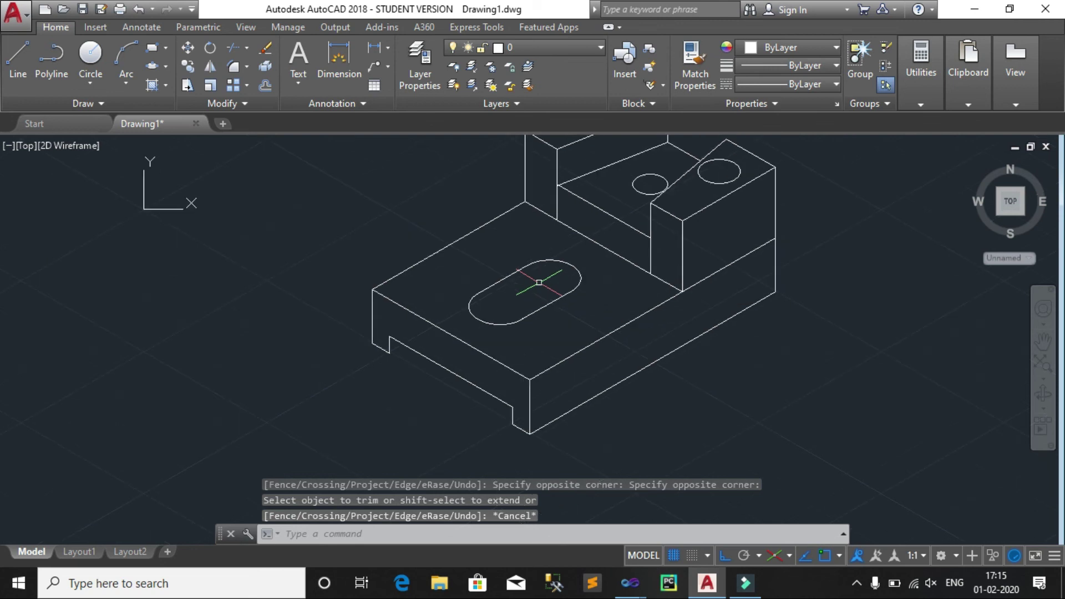
pyautogui.moveTo(540, 284); pyautogui.dragTo(449, 360, button='middle')
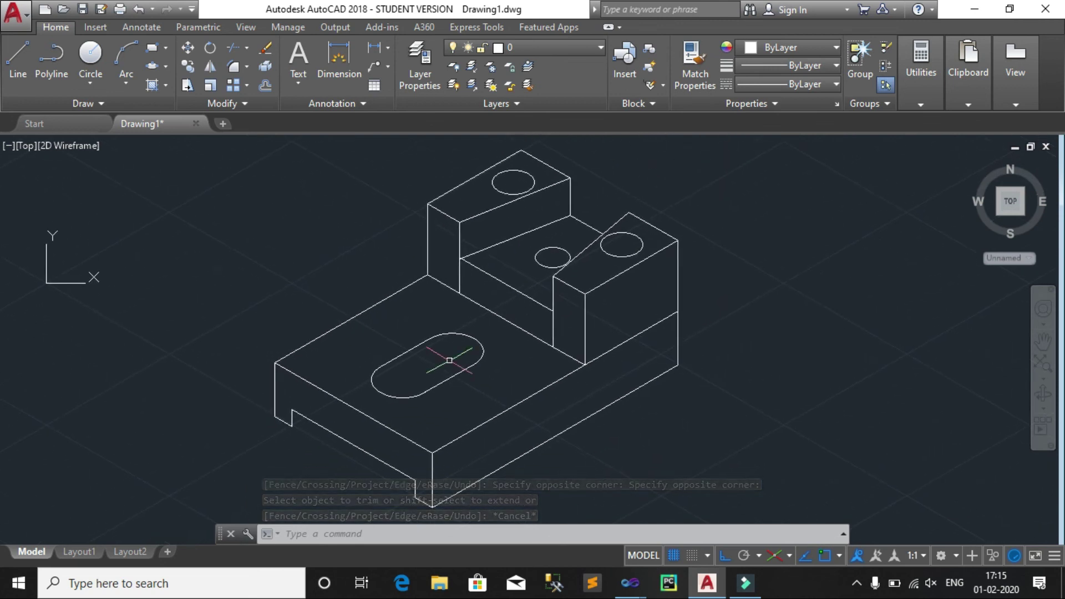
pyautogui.press('alt')
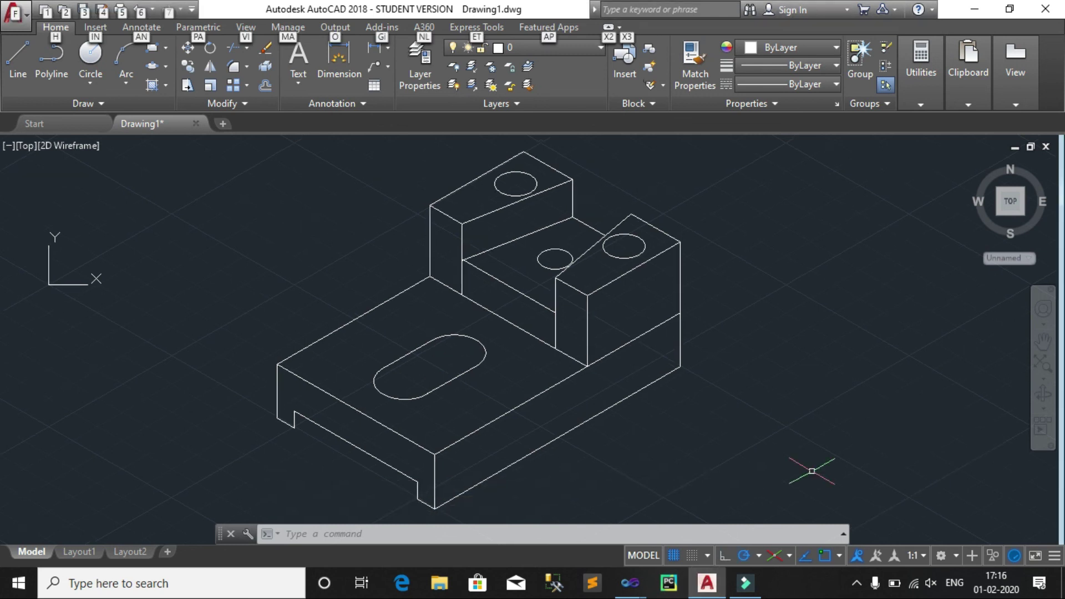
# Step: Draw a 10-unit ortho edge from the base slab's notch corner
pyautogui.click(24, 52)
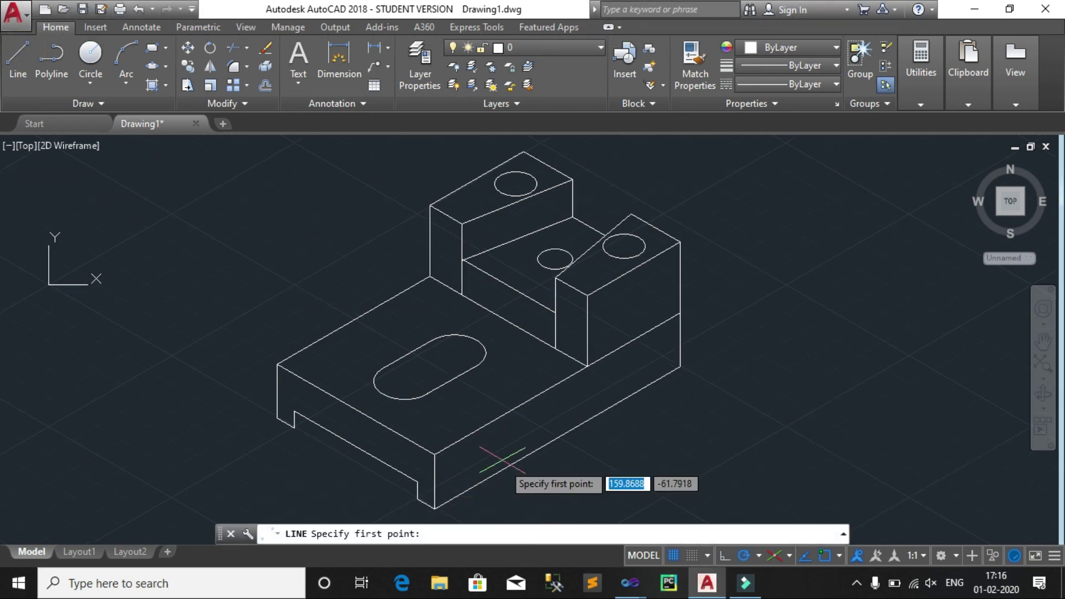
pyautogui.scroll(2, 289, 427)
pyautogui.click(302, 420)
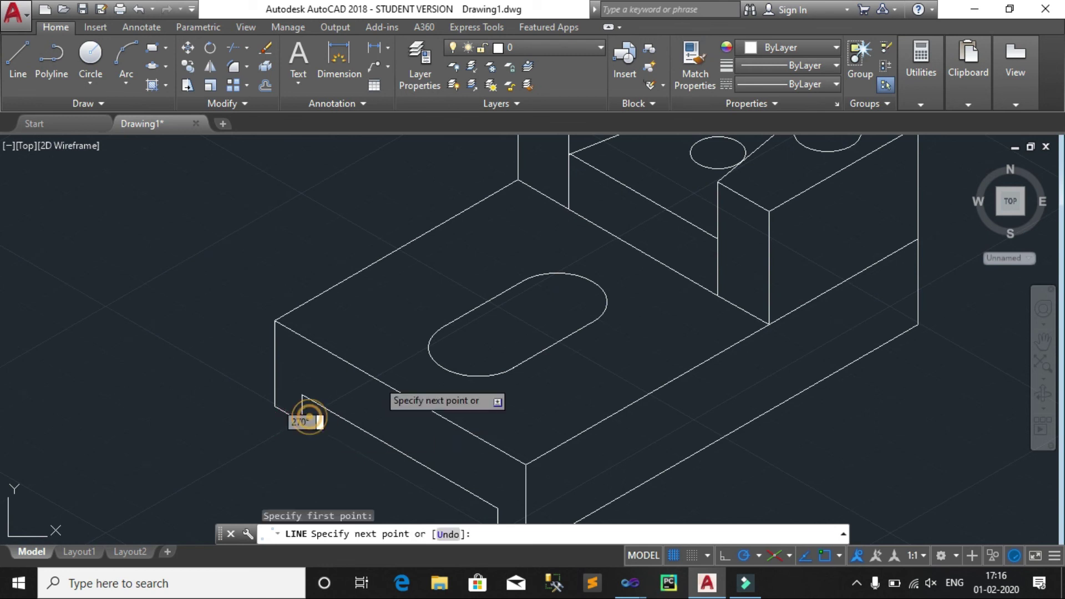
pyautogui.press('F8')
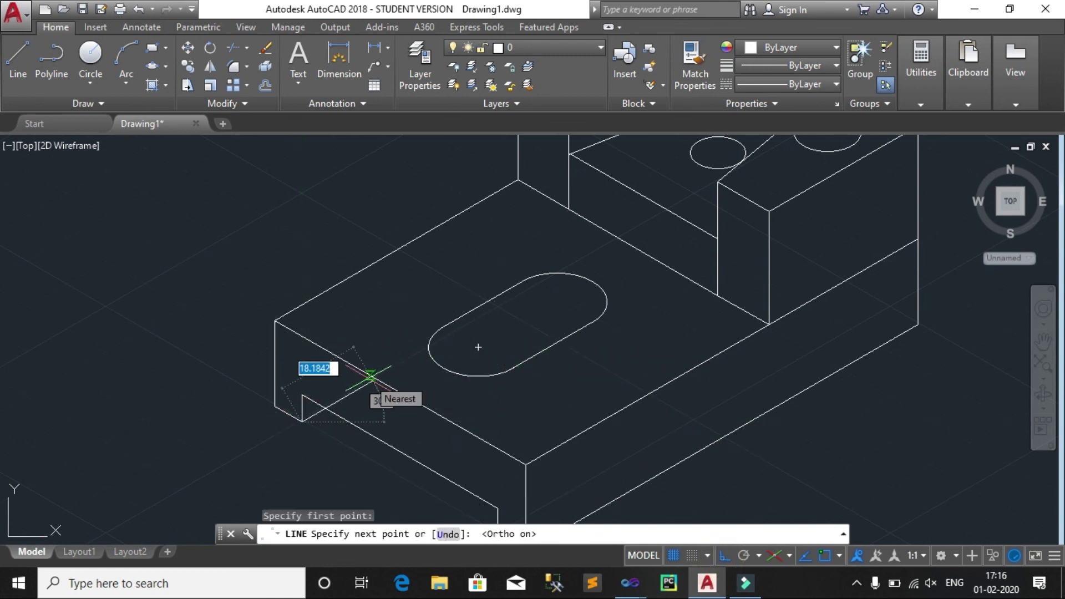
pyautogui.write('10')
pyautogui.press('Return')
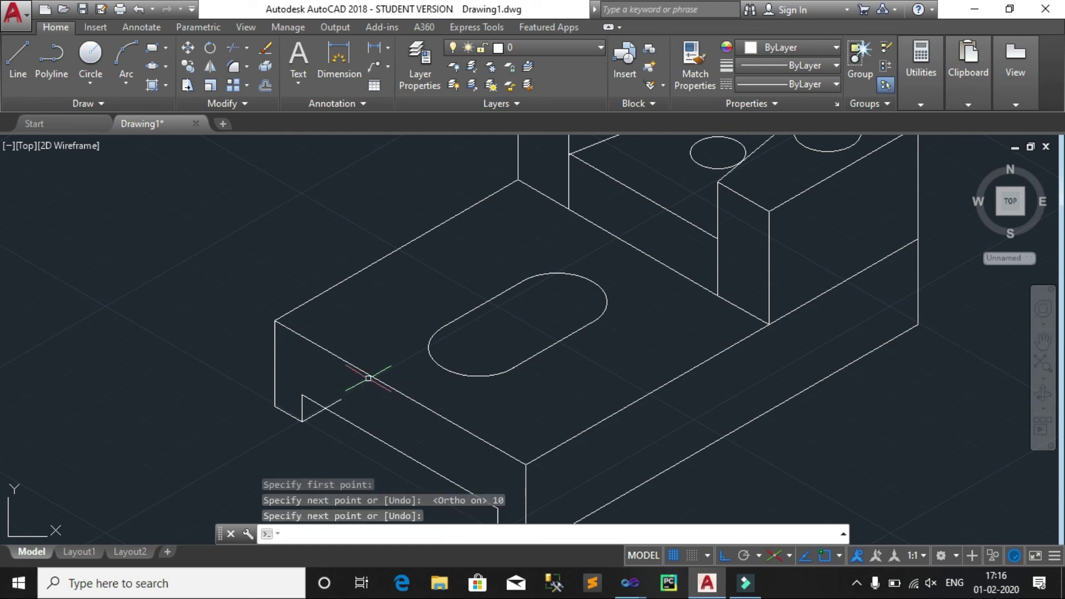
pyautogui.press('Return')
# Step: Trim away the leftover overlapping line at the notch
pyautogui.write('tr')
pyautogui.press('Return')
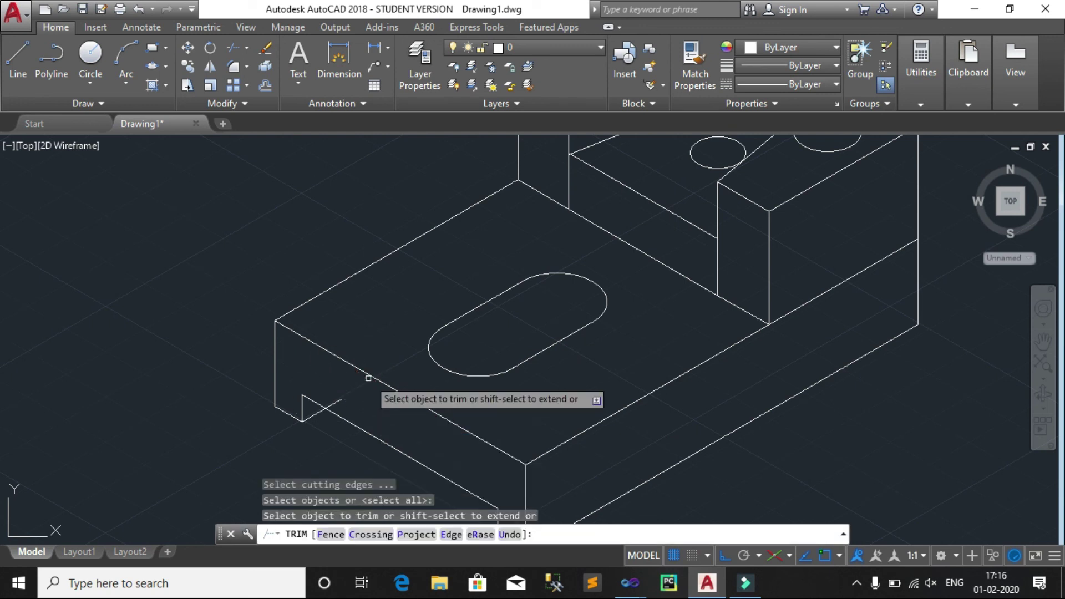
pyautogui.click(333, 405)
pyautogui.rightClick(440, 291)
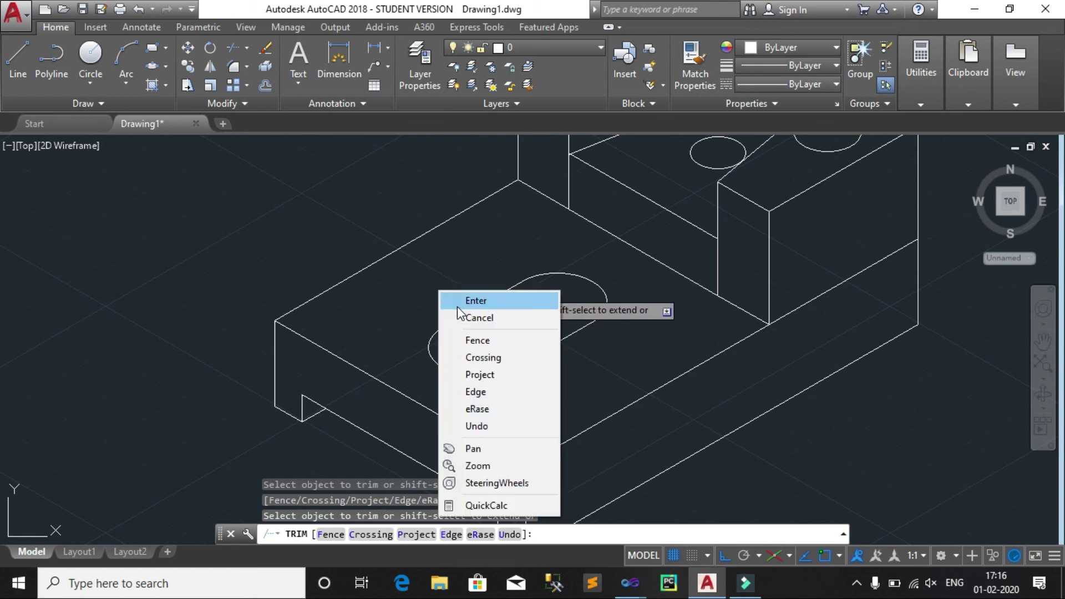
pyautogui.click(458, 301)
pyautogui.scroll(-3, 416, 303)
pyautogui.moveTo(416, 303)
pyautogui.mouseDown(button='middle')
pyautogui.moveTo(442, 342)
pyautogui.moveTo(405, 350)
pyautogui.mouseUp(button='middle')
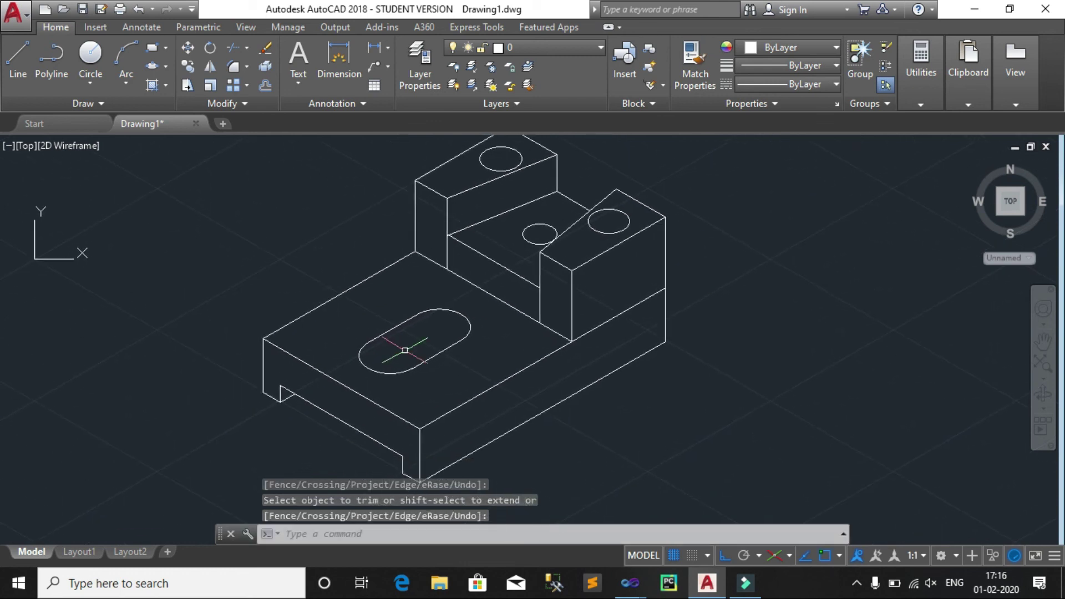